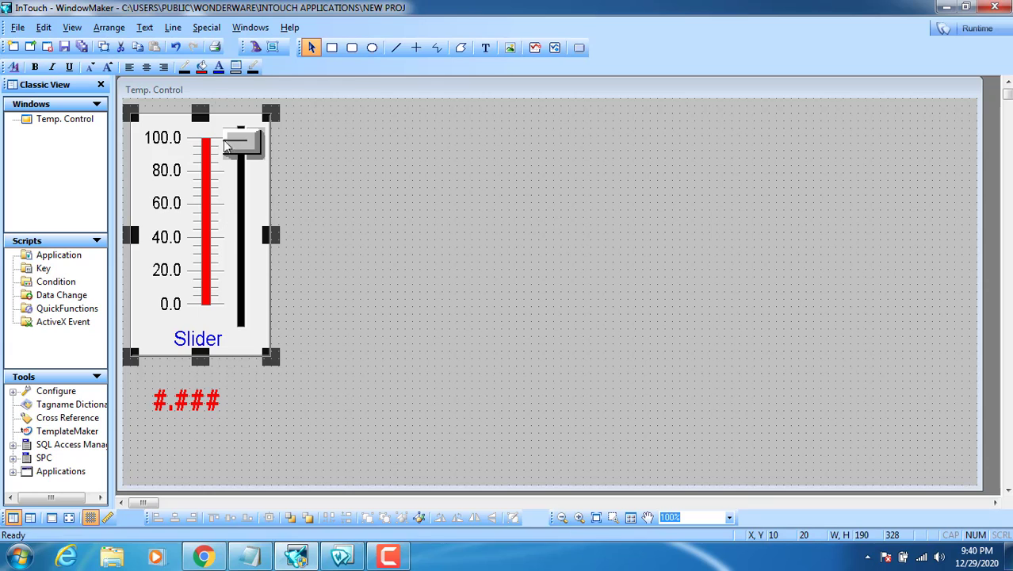
# Step: Check the tagname assigned to the slider in its wizard settings
pyautogui.click(257, 51)
pyautogui.click(701, 124)
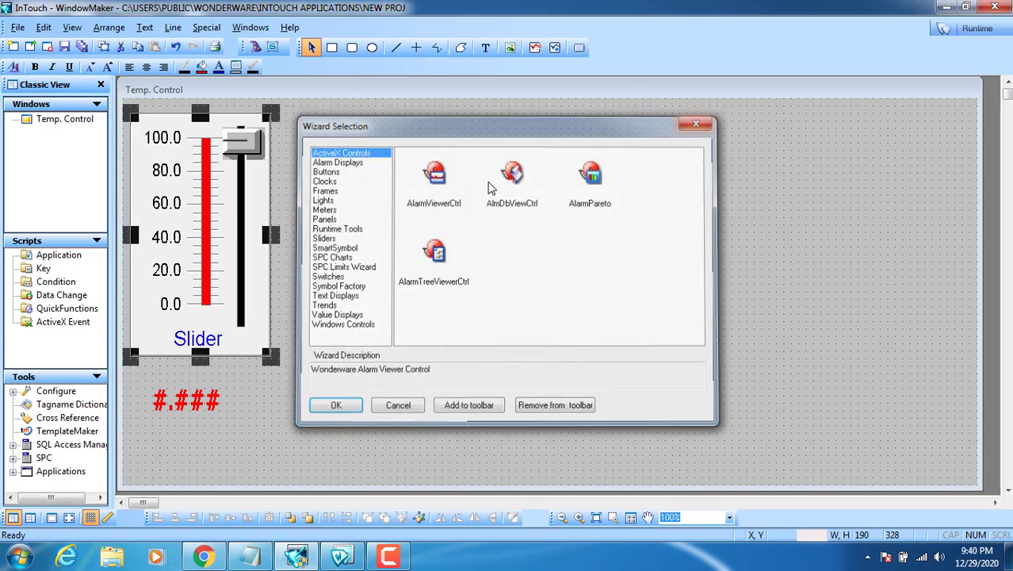
pyautogui.doubleClick(167, 250)
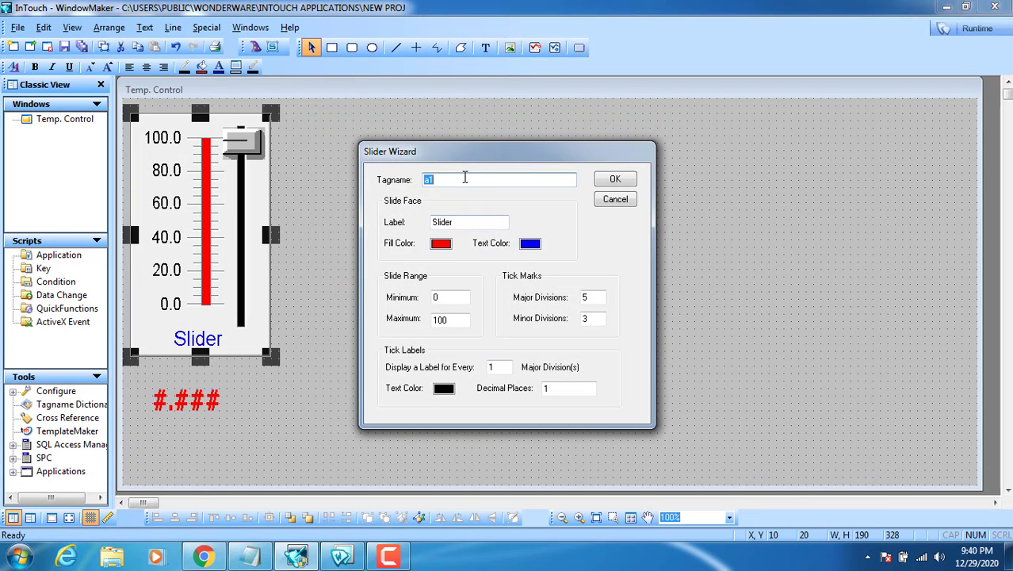
pyautogui.click(465, 178)
pyautogui.moveTo(465, 178); pyautogui.dragTo(403, 178)
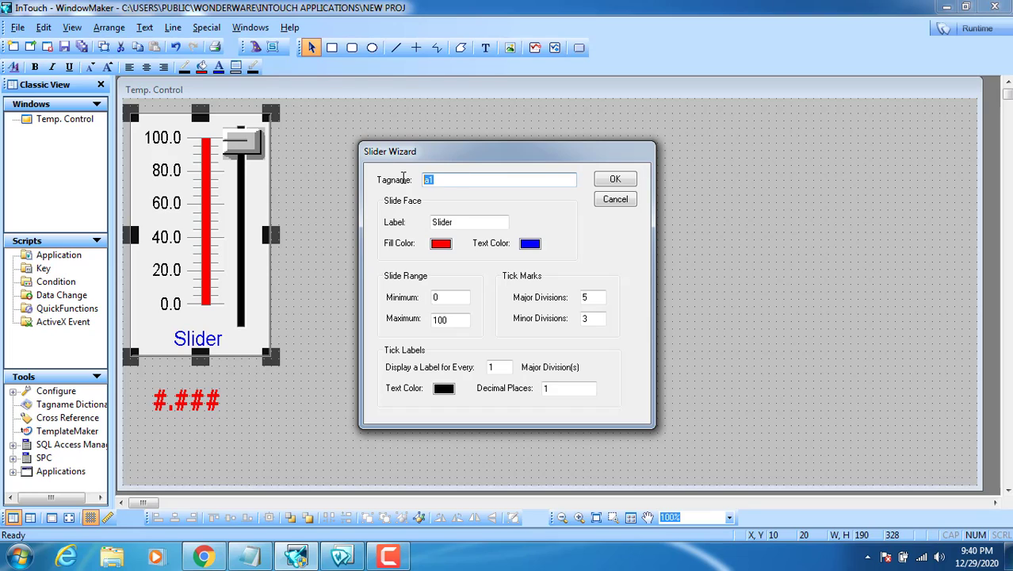
pyautogui.click(616, 182)
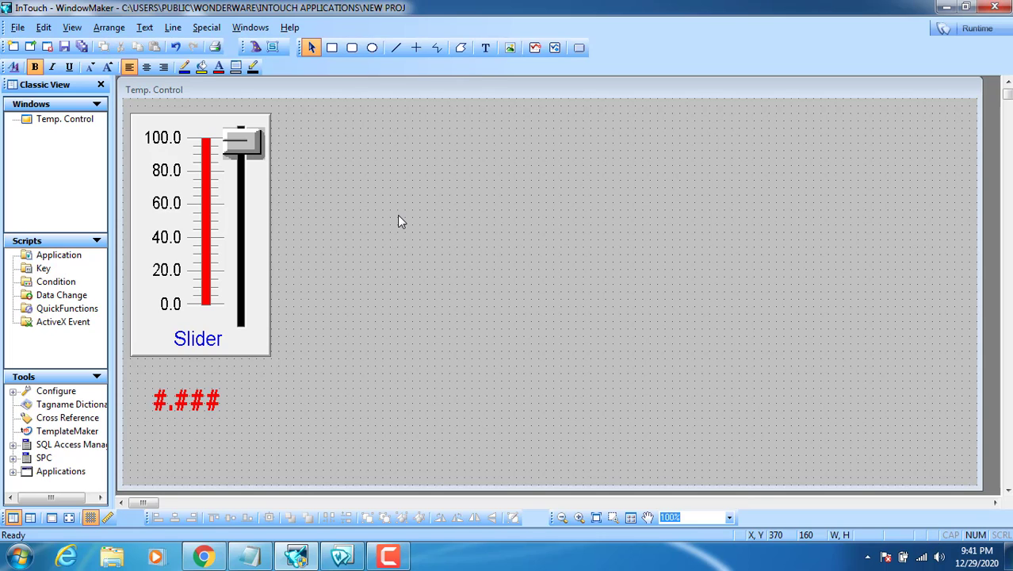
# Step: Insert a conical-bottom tank from the Tanks category of the Symbol Factory into the Temp. Control window
pyautogui.click(255, 48)
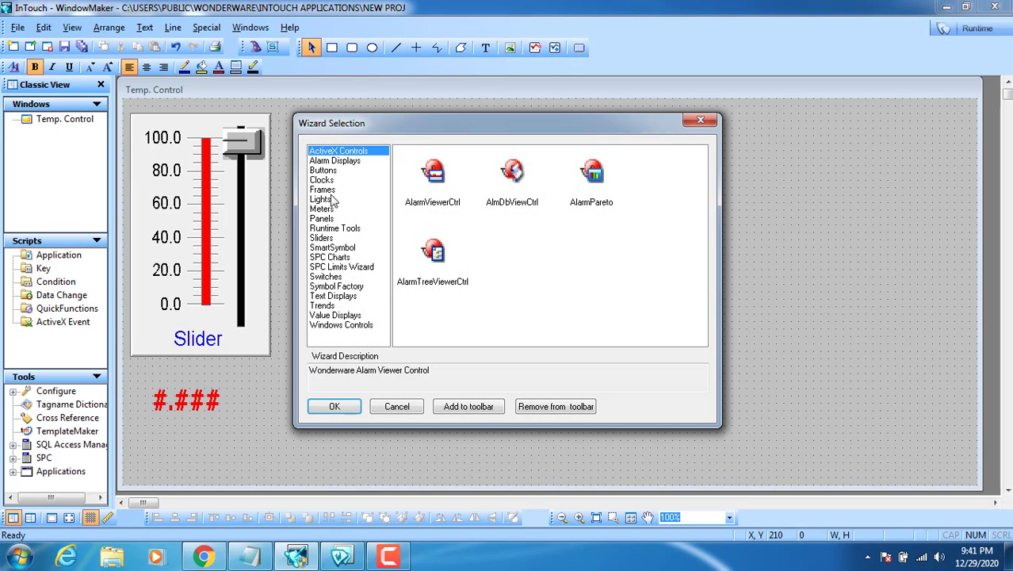
pyautogui.click(345, 287)
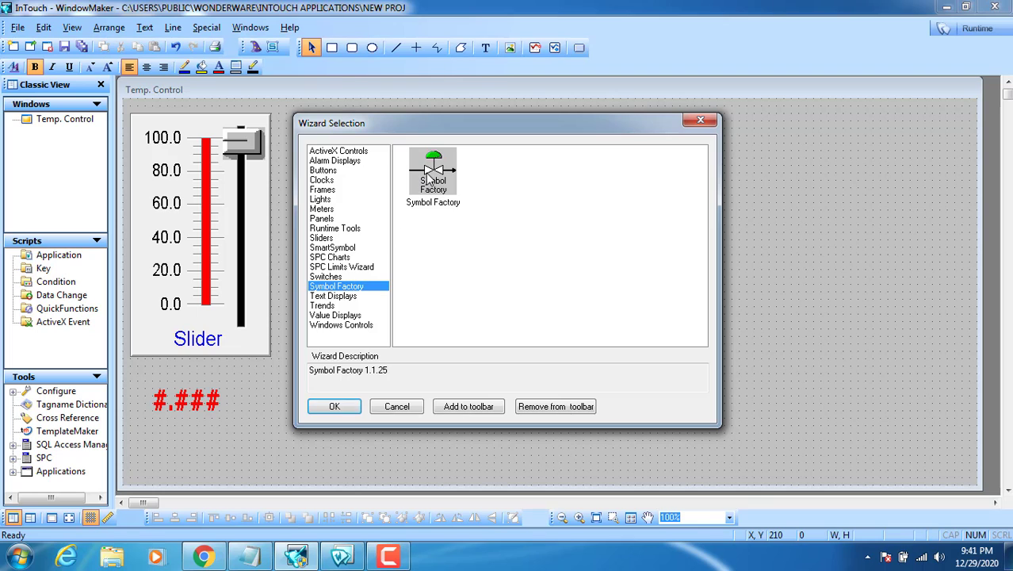
pyautogui.doubleClick(426, 173)
pyautogui.click(429, 170)
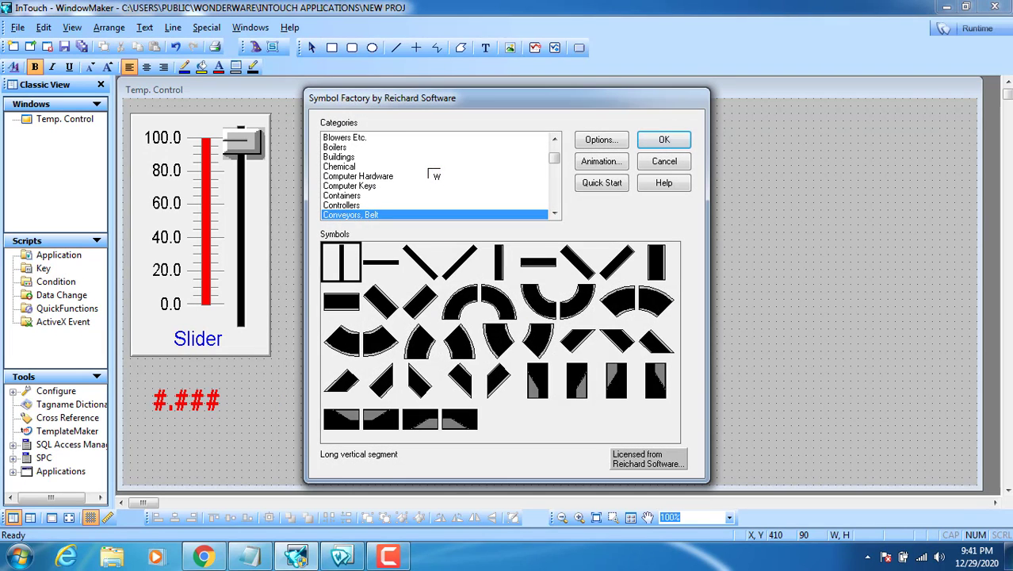
pyautogui.press('t')
pyautogui.scroll(-1, 424, 179)
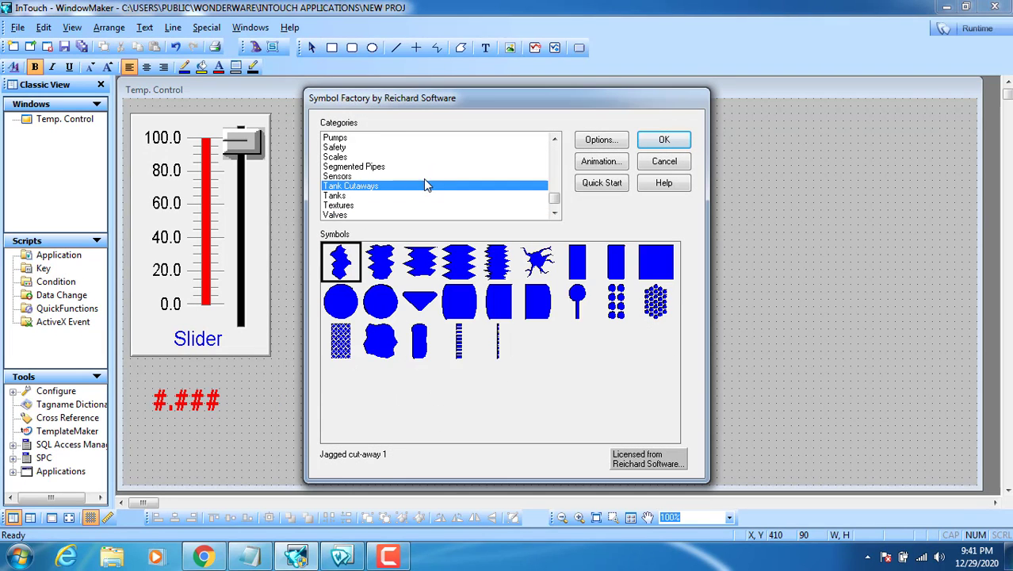
pyautogui.click(336, 195)
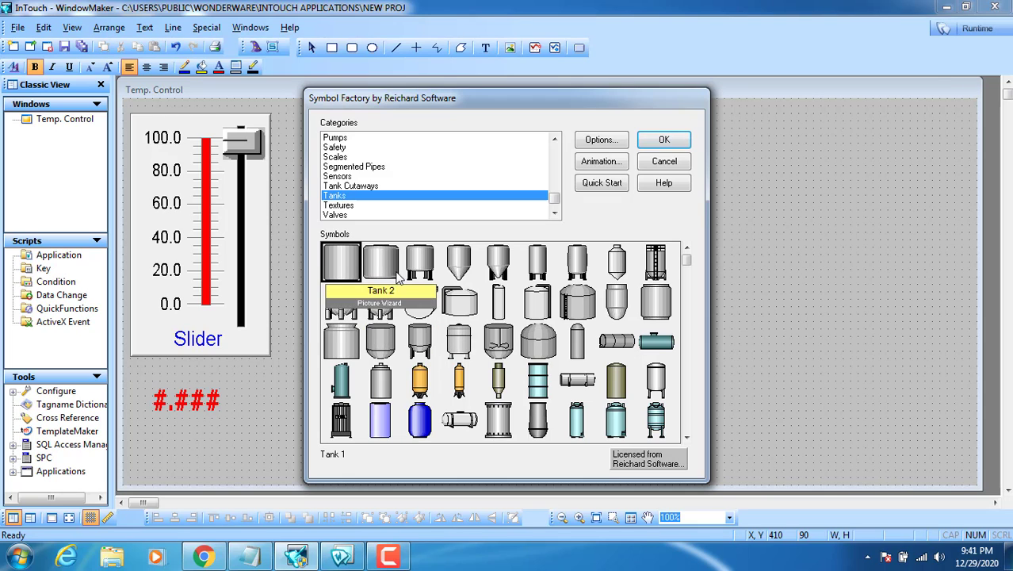
pyautogui.doubleClick(476, 252)
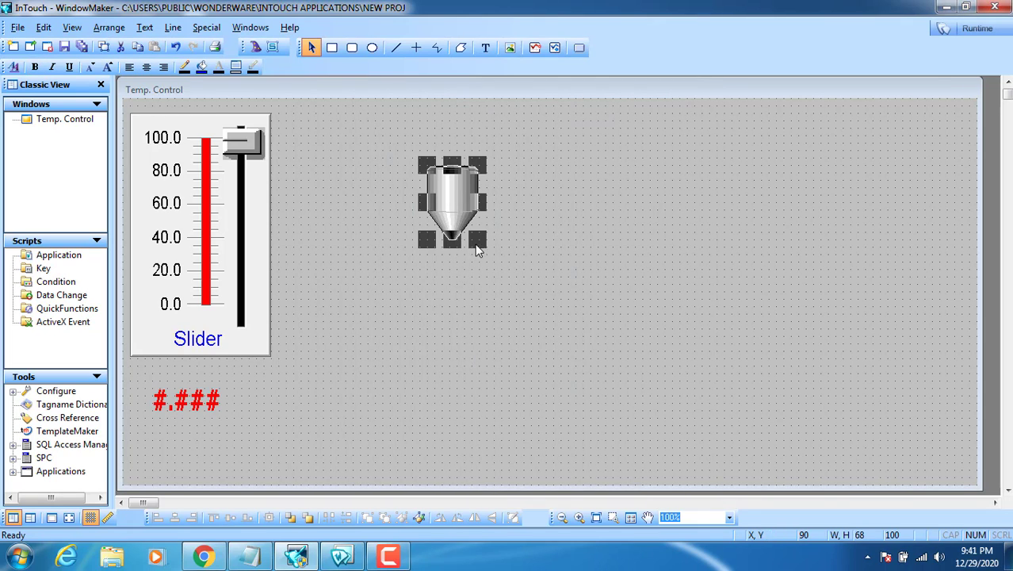
# Step: Enlarge the tank to about 143 wide by 211 high, positioned beside the slider, and copy it
pyautogui.moveTo(478, 249); pyautogui.dragTo(577, 328)
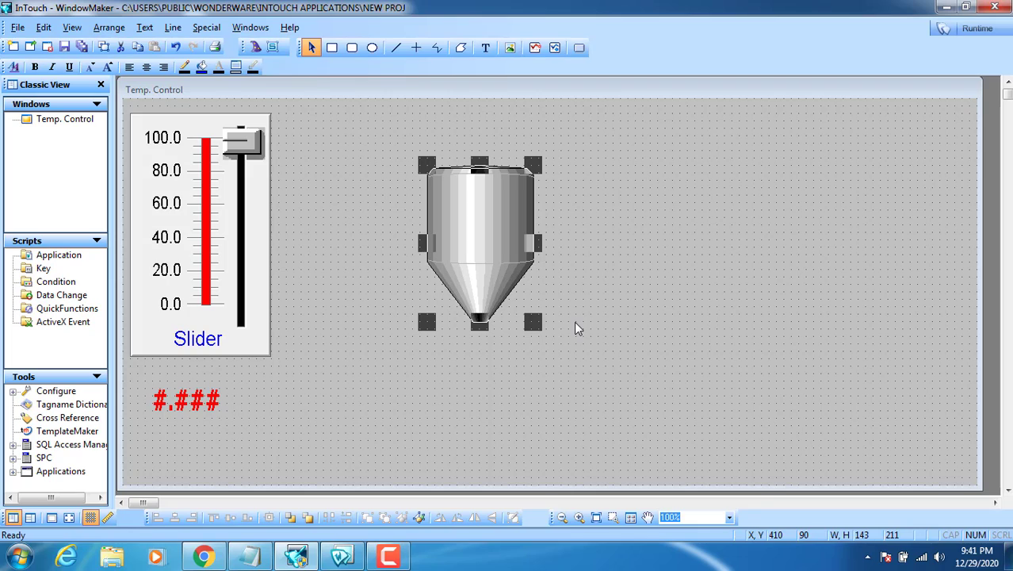
pyautogui.moveTo(502, 265); pyautogui.dragTo(480, 250)
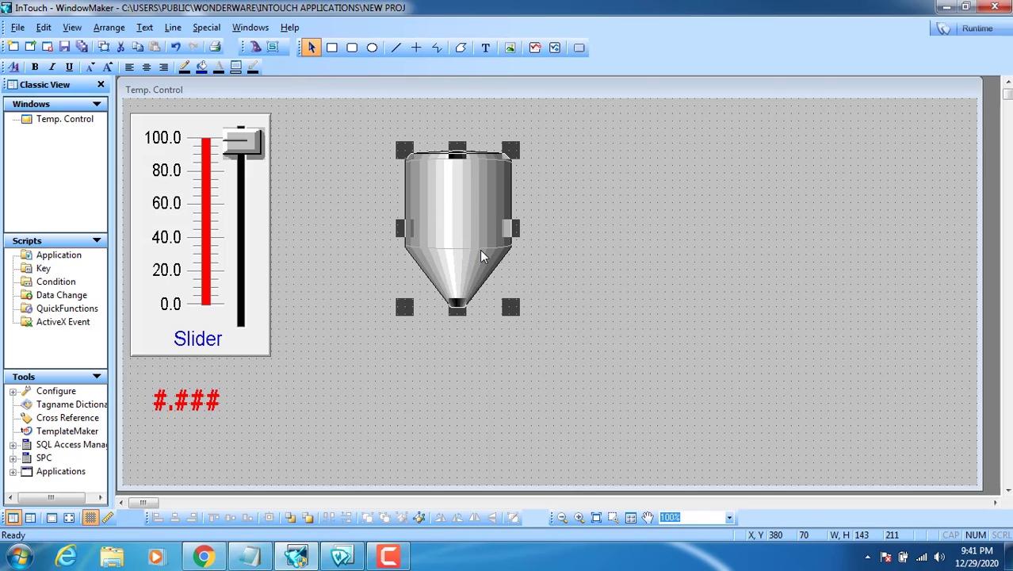
pyautogui.rightClick(469, 221)
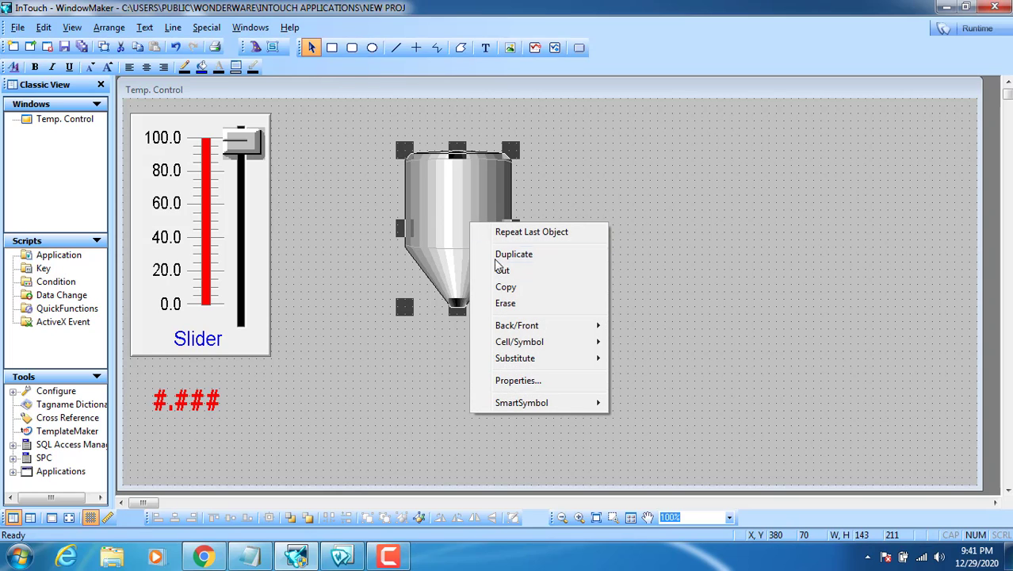
pyautogui.click(508, 287)
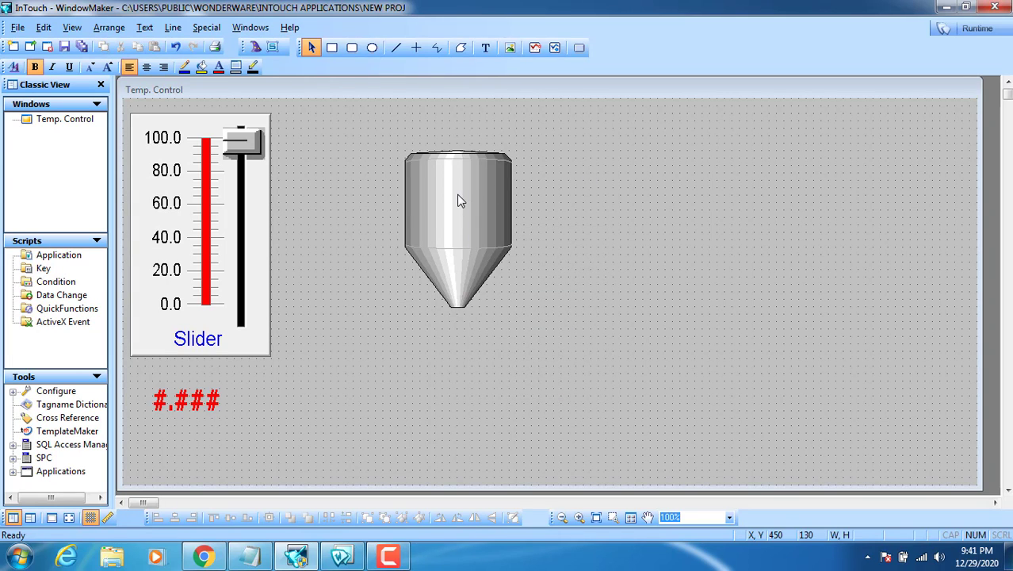
# Step: Break the tank's cell into an editable symbol and widen it to about 191
pyautogui.rightClick(459, 196)
pyautogui.moveTo(534, 317)
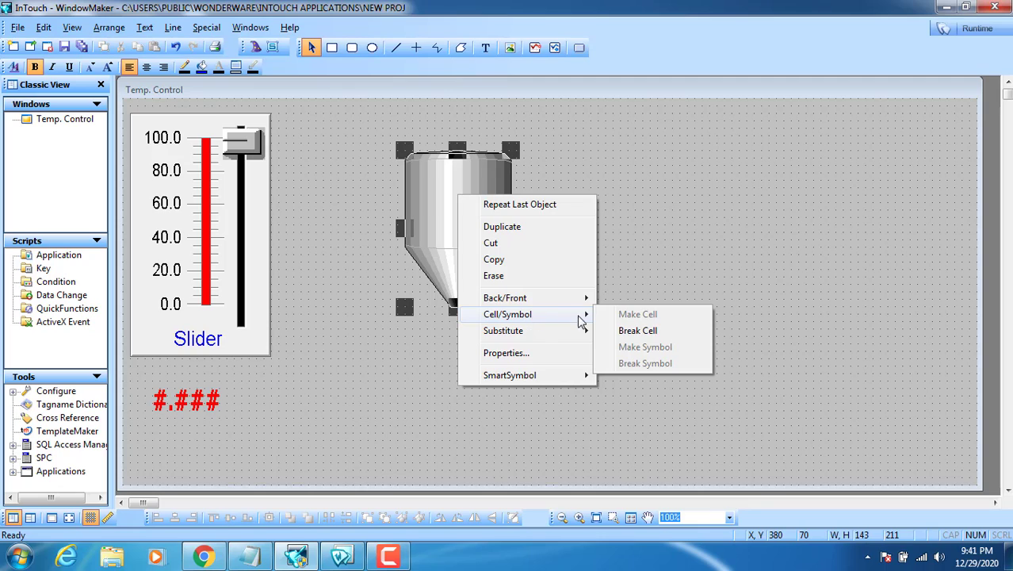
pyautogui.click(639, 330)
pyautogui.moveTo(453, 271); pyautogui.dragTo(424, 278)
pyautogui.moveTo(480, 235); pyautogui.dragTo(516, 238)
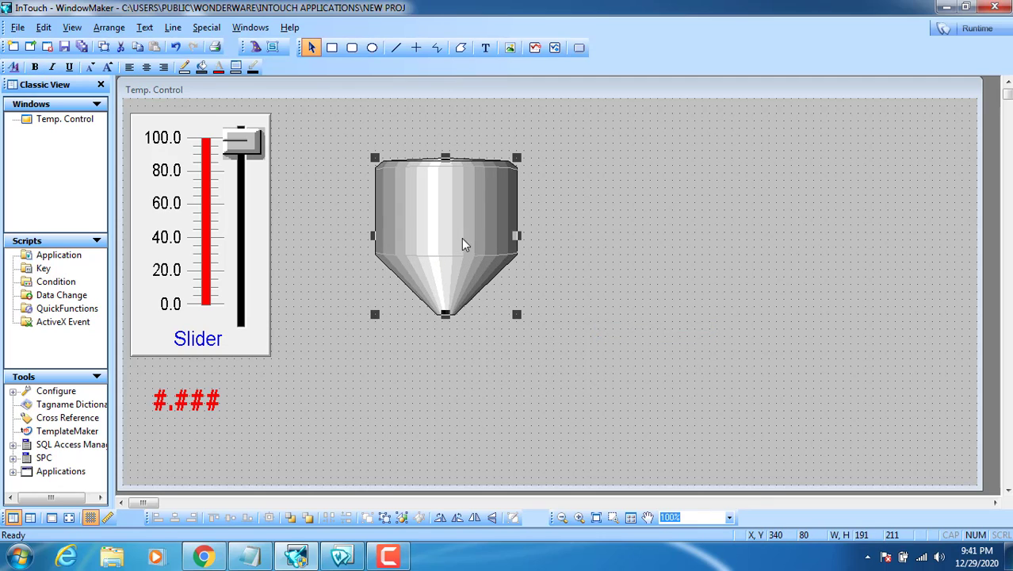
# Step: Review the animation link options available for the tank symbol
pyautogui.doubleClick(468, 232)
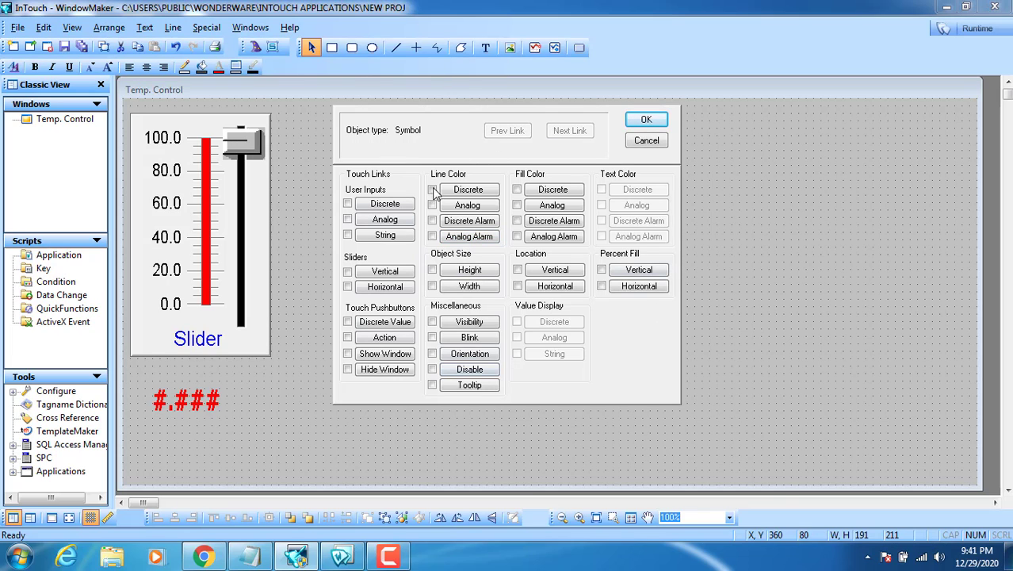
pyautogui.click(632, 142)
pyautogui.moveTo(491, 227); pyautogui.dragTo(495, 224)
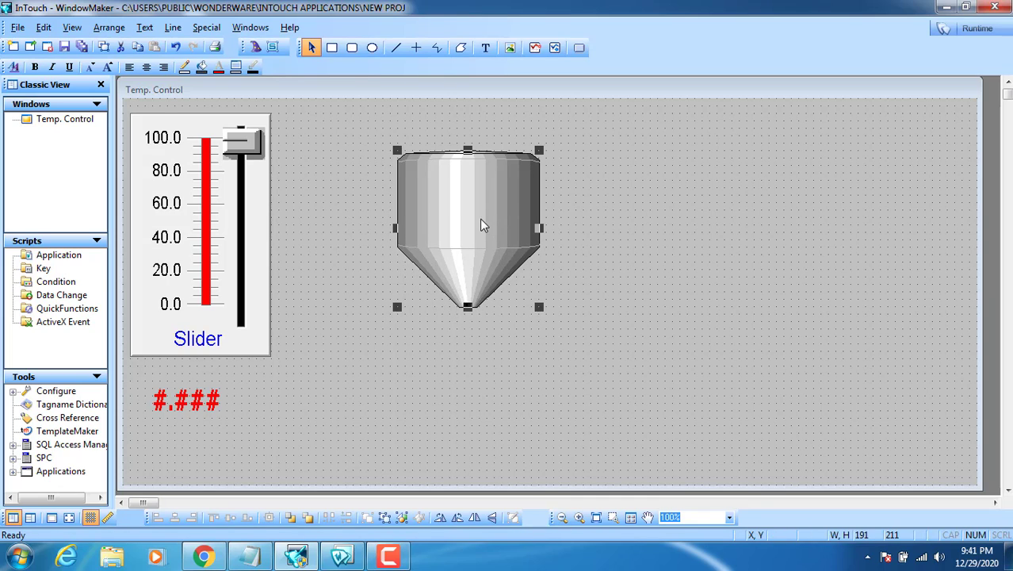
# Step: Rotate the tank clockwise twice so that its cone points upward
pyautogui.rightClick(481, 221)
pyautogui.moveTo(554, 343)
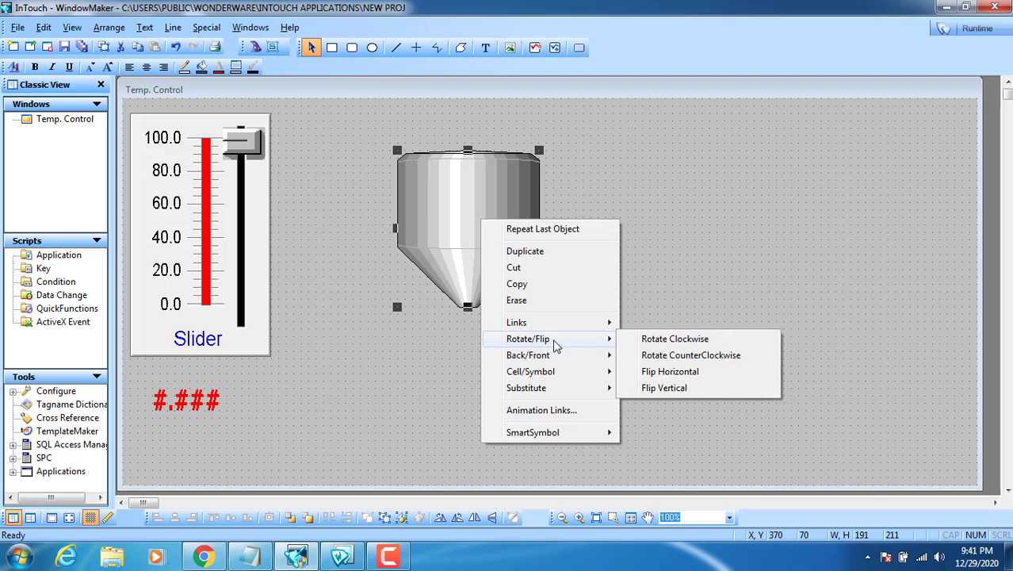
pyautogui.click(674, 339)
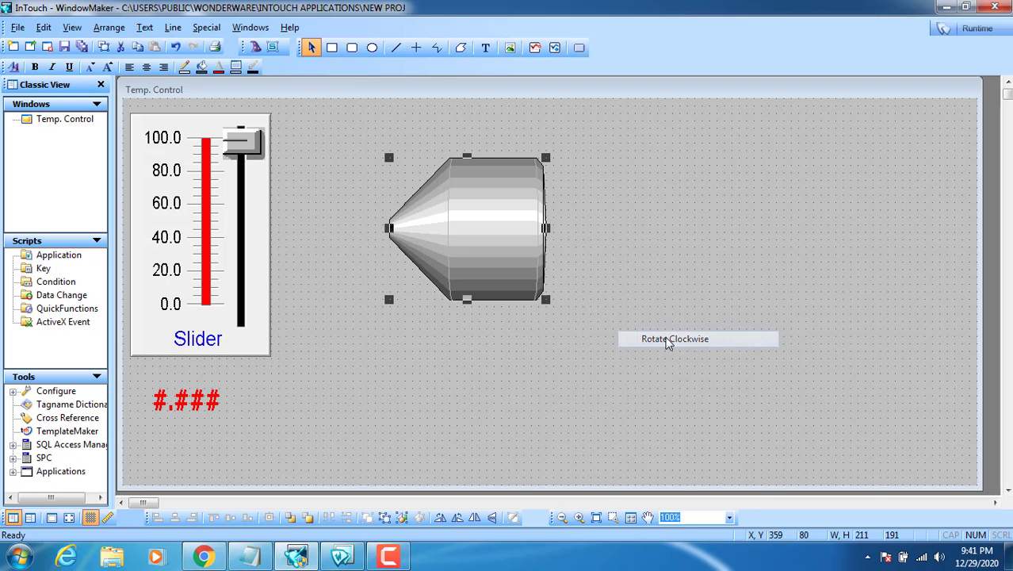
pyautogui.rightClick(478, 215)
pyautogui.moveTo(556, 334)
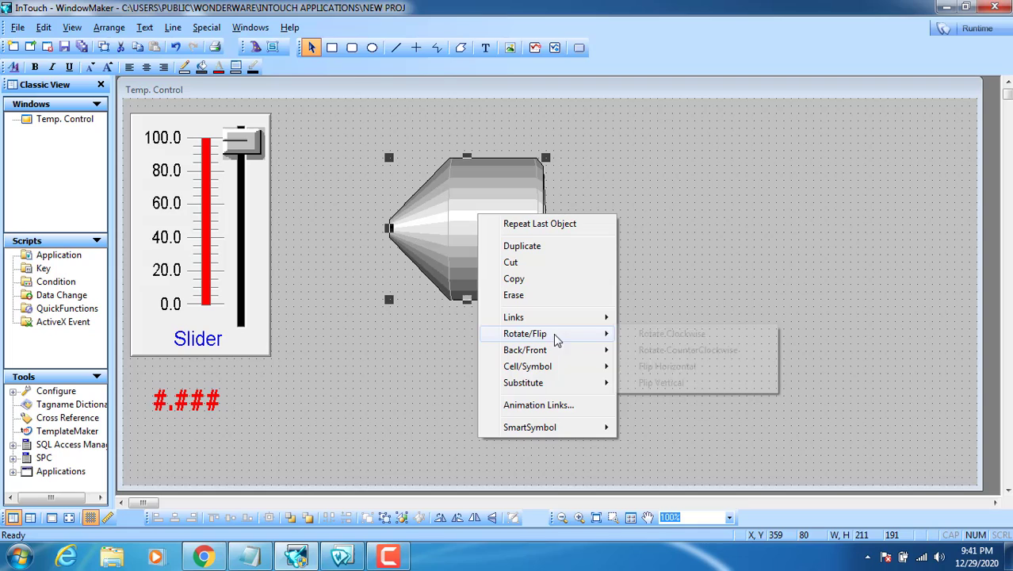
pyautogui.click(646, 336)
# Step: Reposition the rotated tank and increase its height to about 232
pyautogui.moveTo(477, 248); pyautogui.dragTo(512, 275)
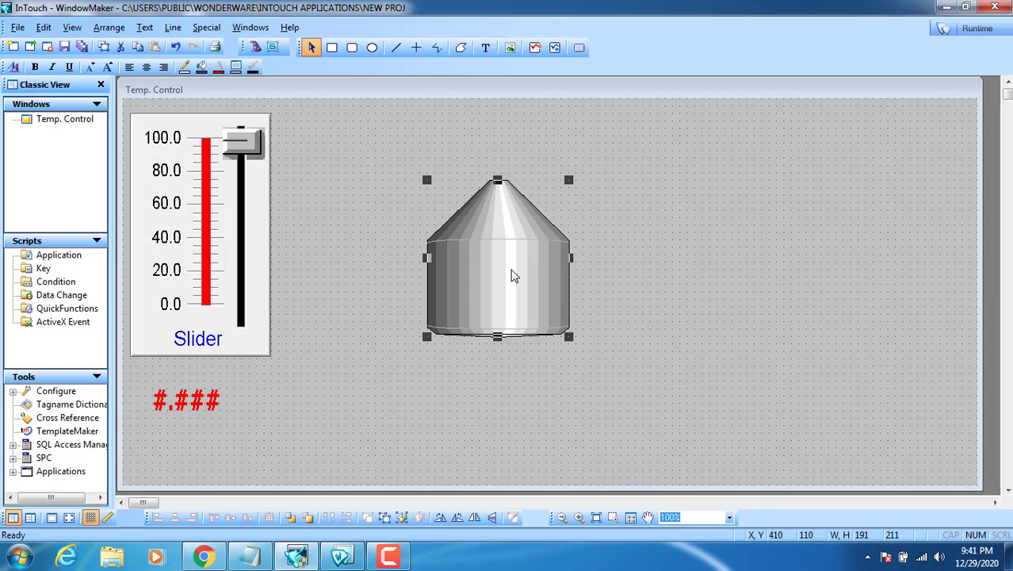
pyautogui.click(566, 184)
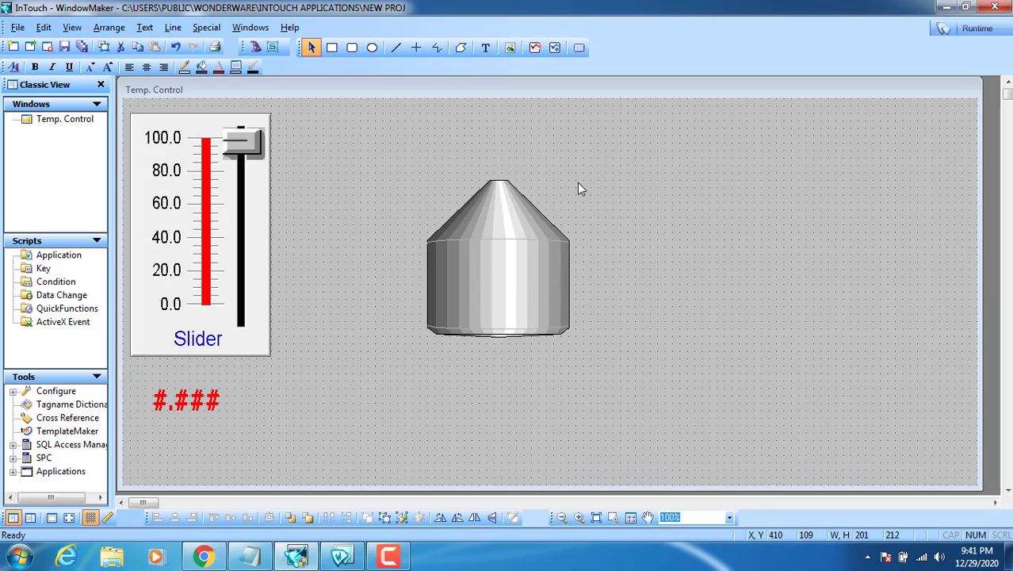
pyautogui.moveTo(577, 183); pyautogui.dragTo(569, 163)
pyautogui.doubleClick(550, 267)
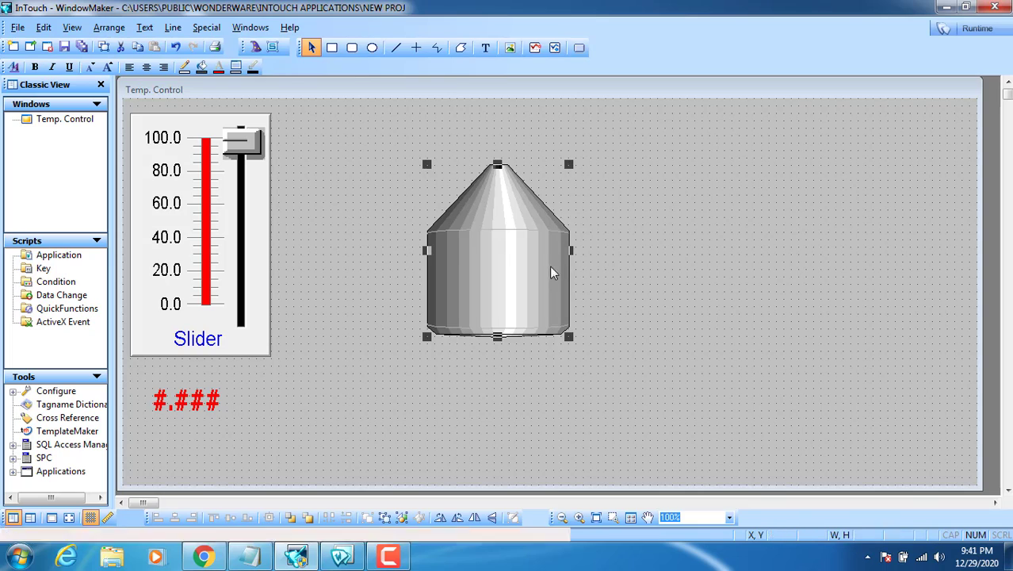
pyautogui.moveTo(552, 273); pyautogui.dragTo(537, 297)
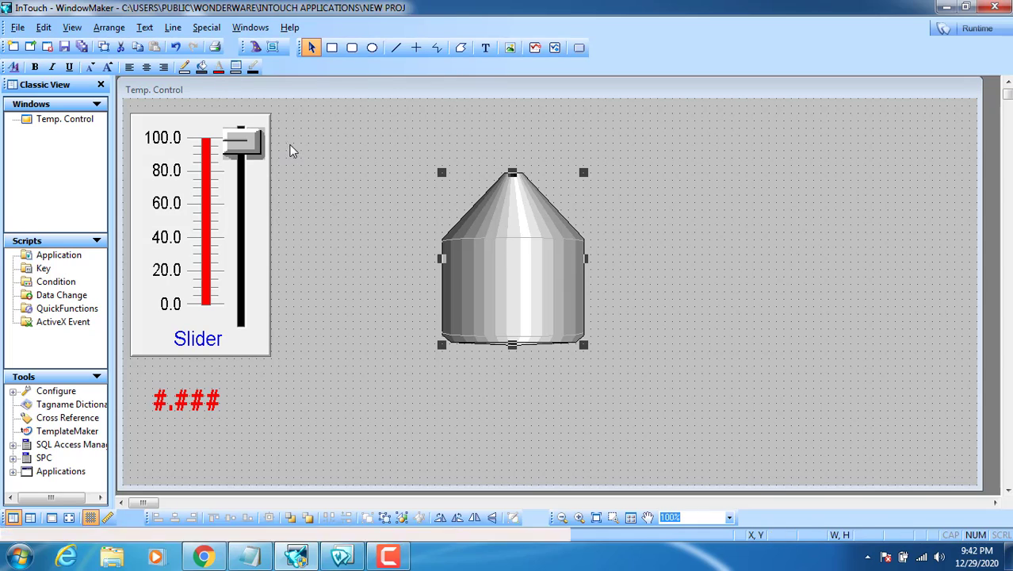
# Step: Fill the tank with dark blue from the standard palette and move it slightly up
pyautogui.click(202, 70)
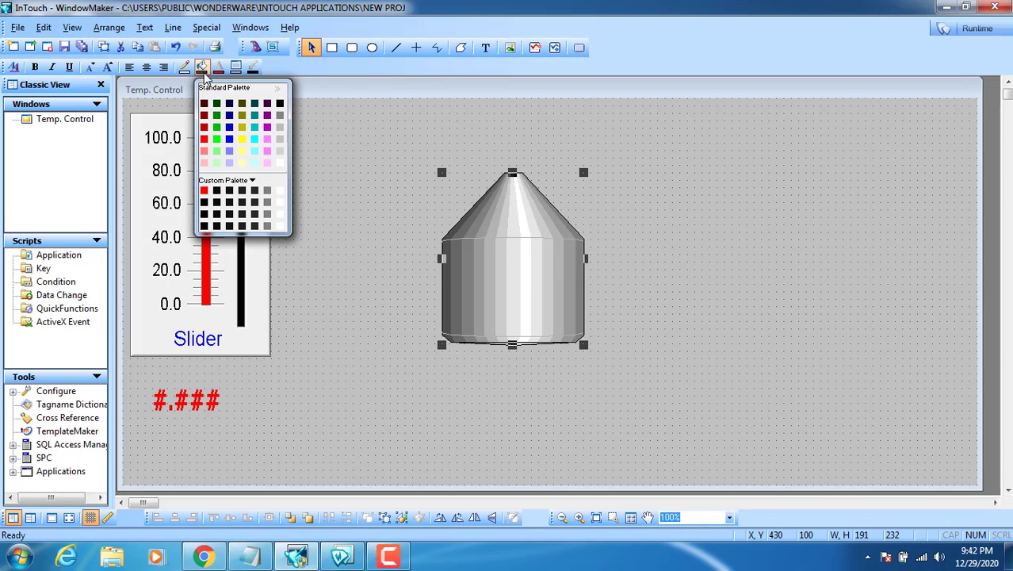
pyautogui.click(229, 127)
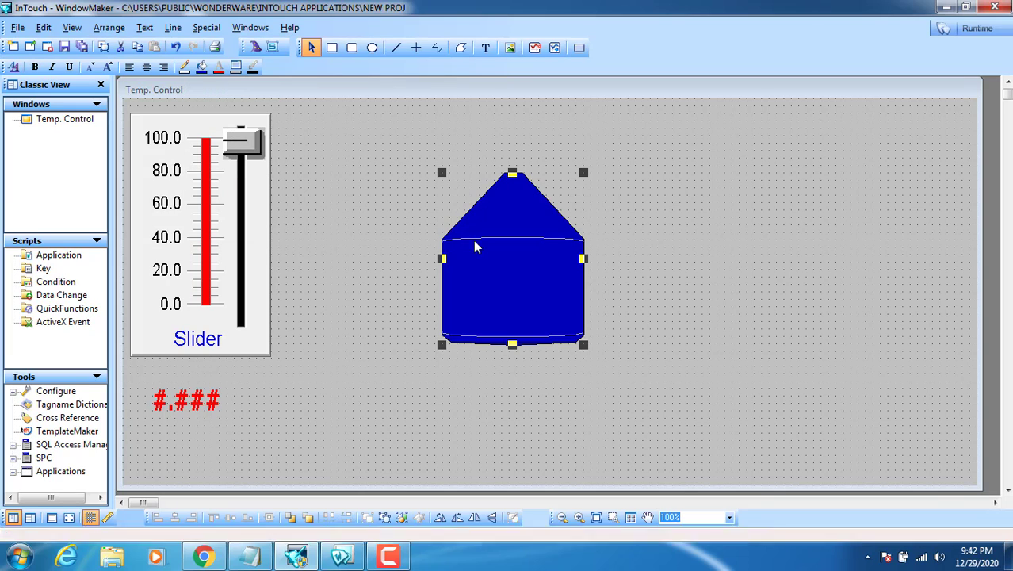
pyautogui.moveTo(492, 249); pyautogui.dragTo(485, 235)
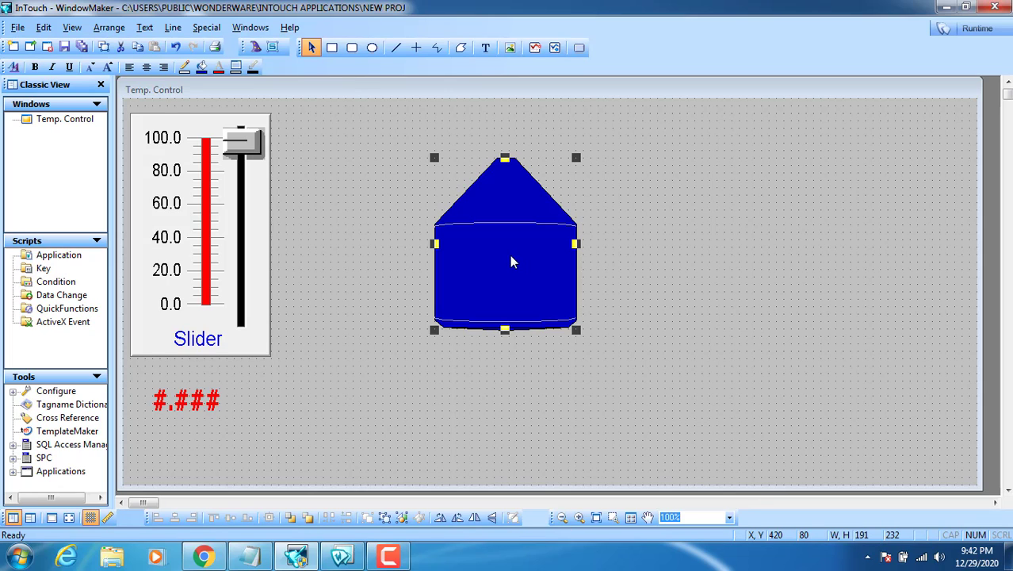
# Step: Define a vertical percent fill animation for the tank with the expression a1
pyautogui.doubleClick(511, 262)
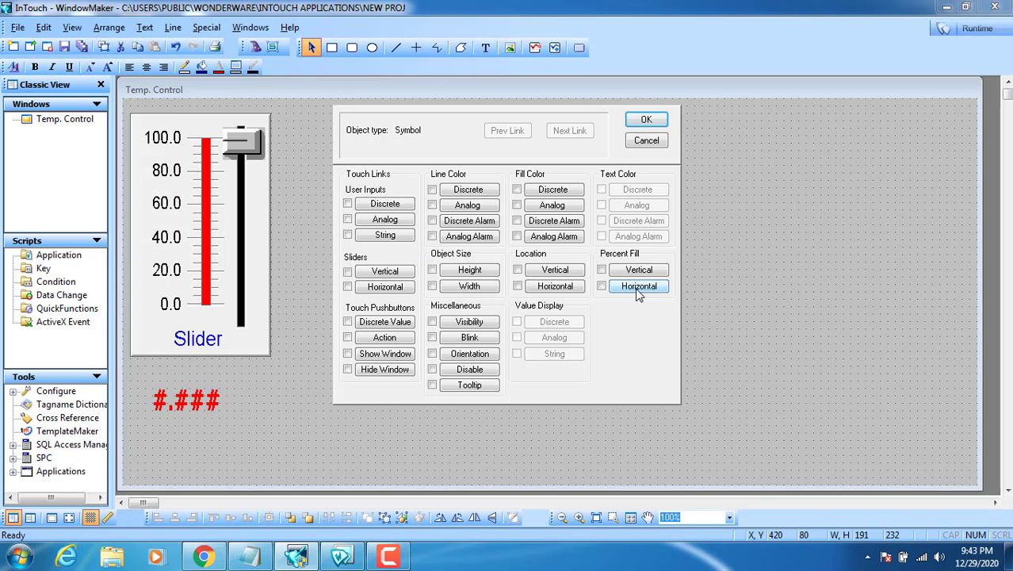
pyautogui.click(640, 270)
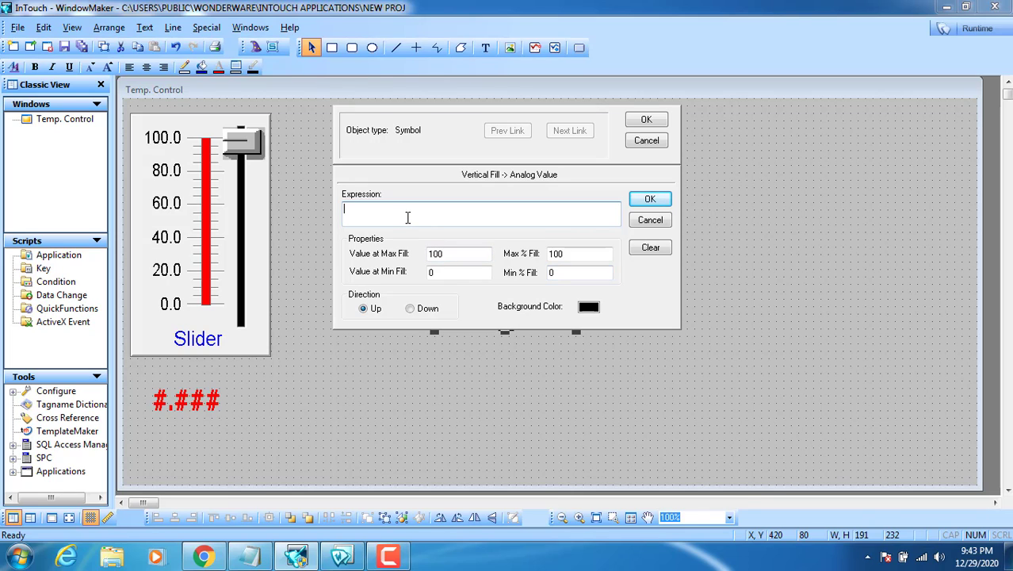
pyautogui.write('a1')
# Step: Examine the vertical fill's value range, percent fill range and direction settings
pyautogui.click(570, 272)
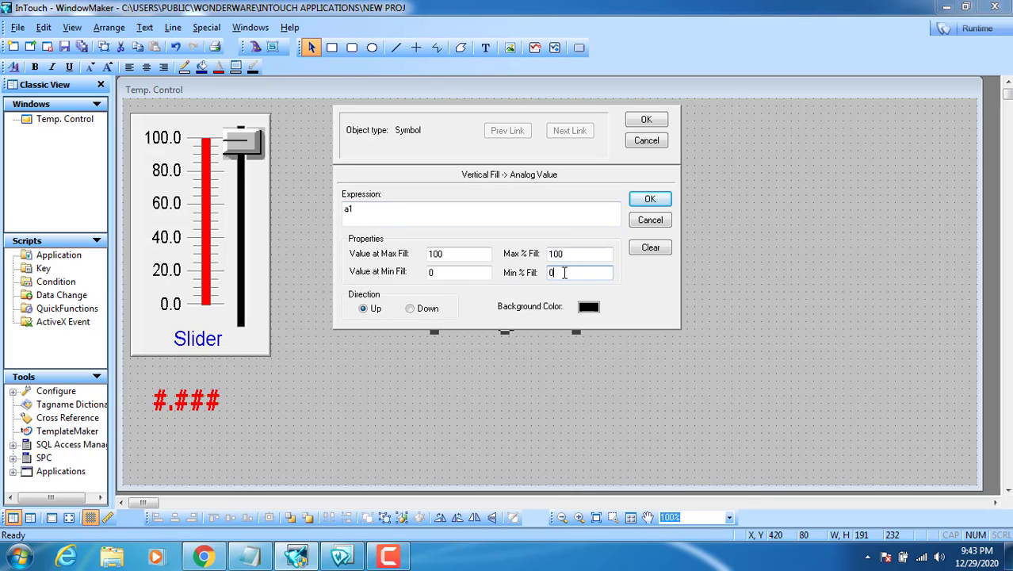
pyautogui.moveTo(564, 271); pyautogui.dragTo(534, 276)
pyautogui.click(576, 273)
pyautogui.moveTo(584, 253); pyautogui.dragTo(509, 253)
pyautogui.click(578, 254)
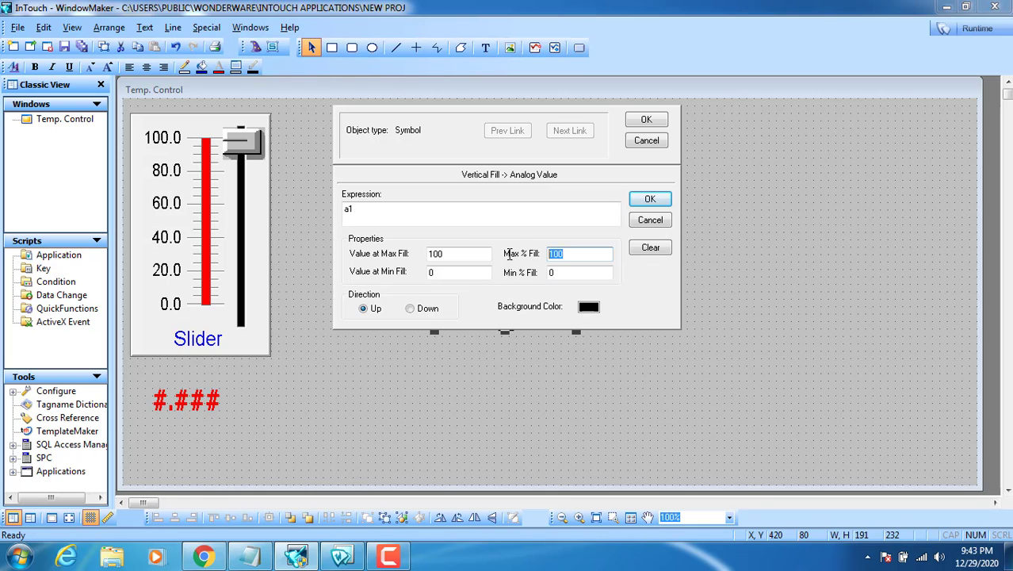
pyautogui.moveTo(591, 273); pyautogui.dragTo(523, 271)
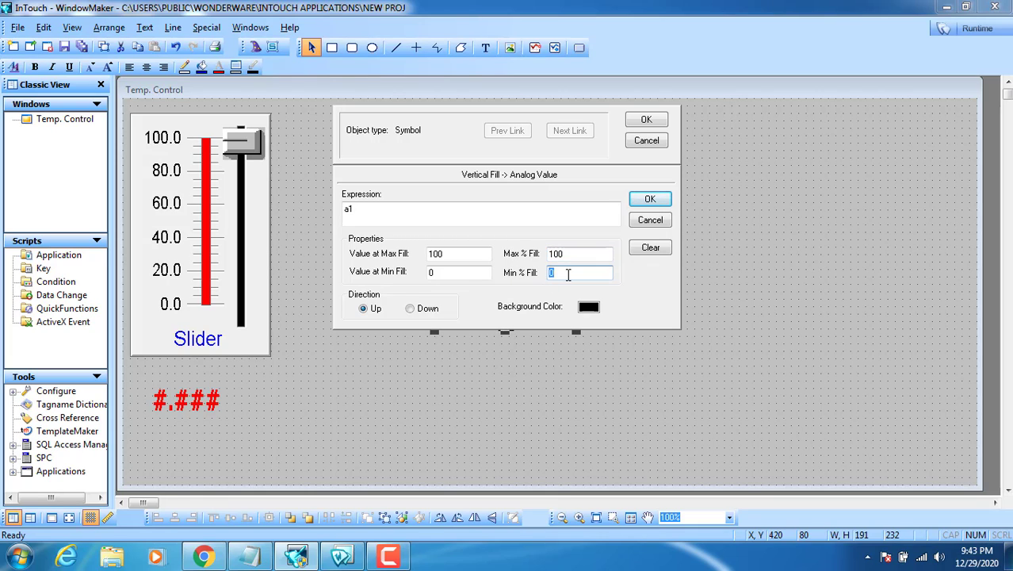
pyautogui.click(568, 254)
pyautogui.doubleClick(570, 272)
pyautogui.doubleClick(464, 273)
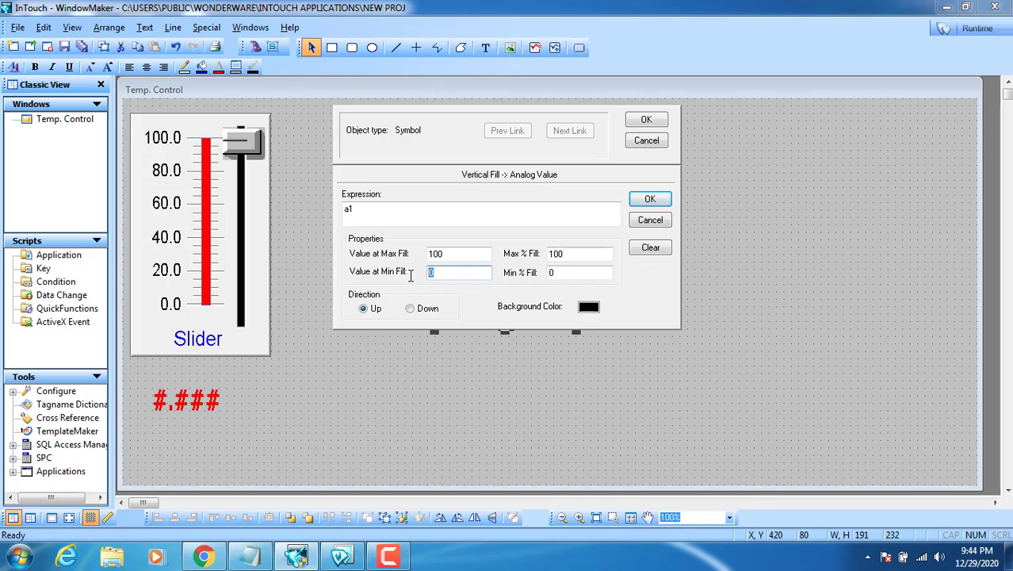
pyautogui.click(558, 273)
pyautogui.moveTo(483, 275); pyautogui.dragTo(414, 275)
pyautogui.moveTo(586, 254); pyautogui.dragTo(552, 253)
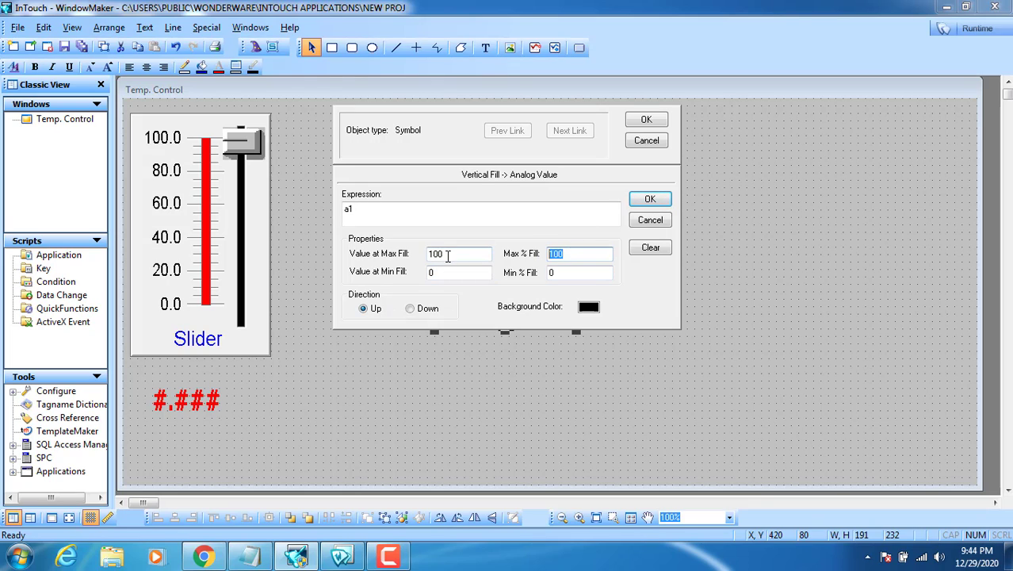
pyautogui.moveTo(448, 255); pyautogui.dragTo(408, 255)
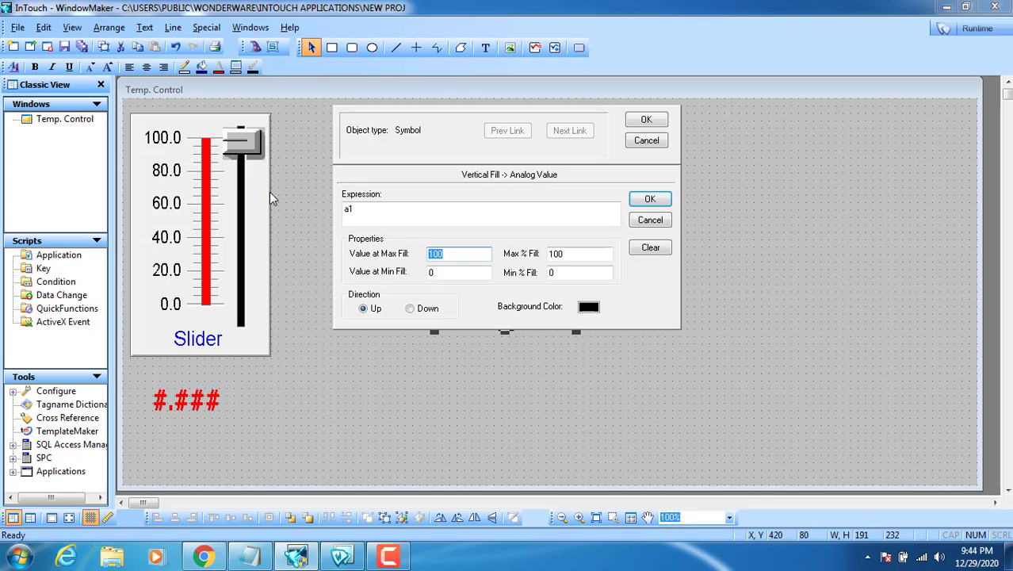
pyautogui.click(460, 272)
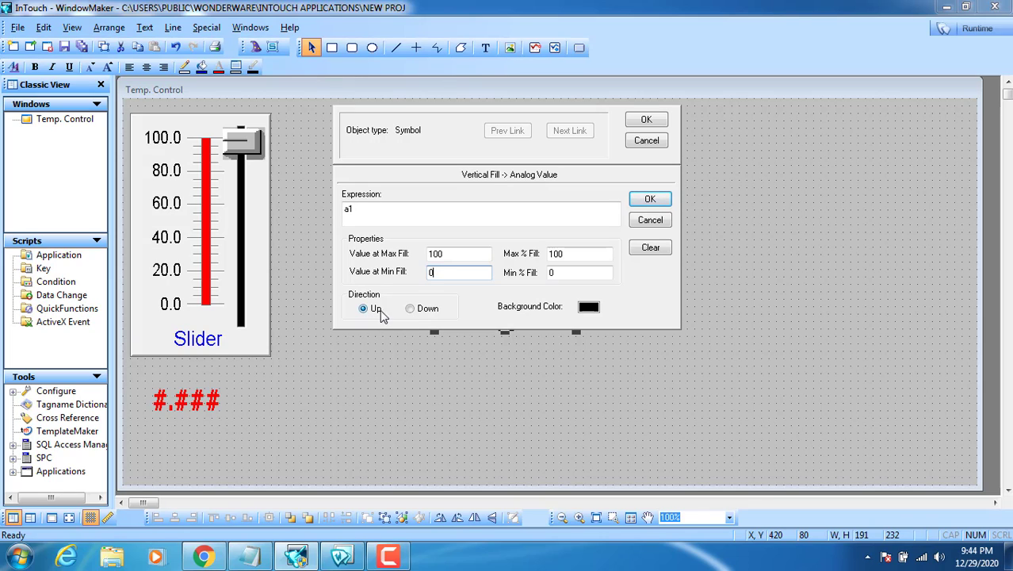
pyautogui.click(419, 311)
# Step: Accept the tank's vertical fill settings and briefly view the window in runtime
pyautogui.click(646, 119)
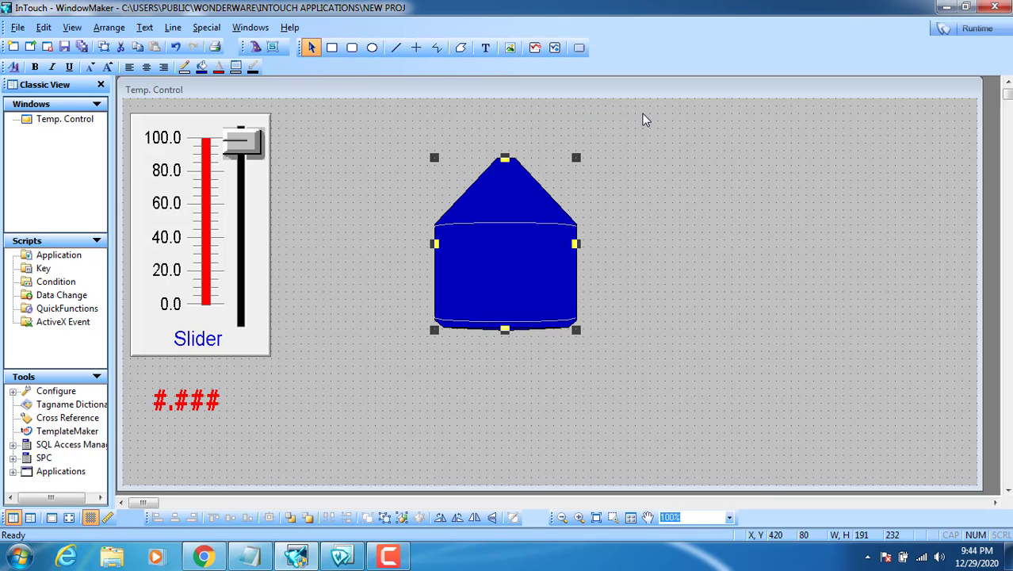
pyautogui.click(977, 29)
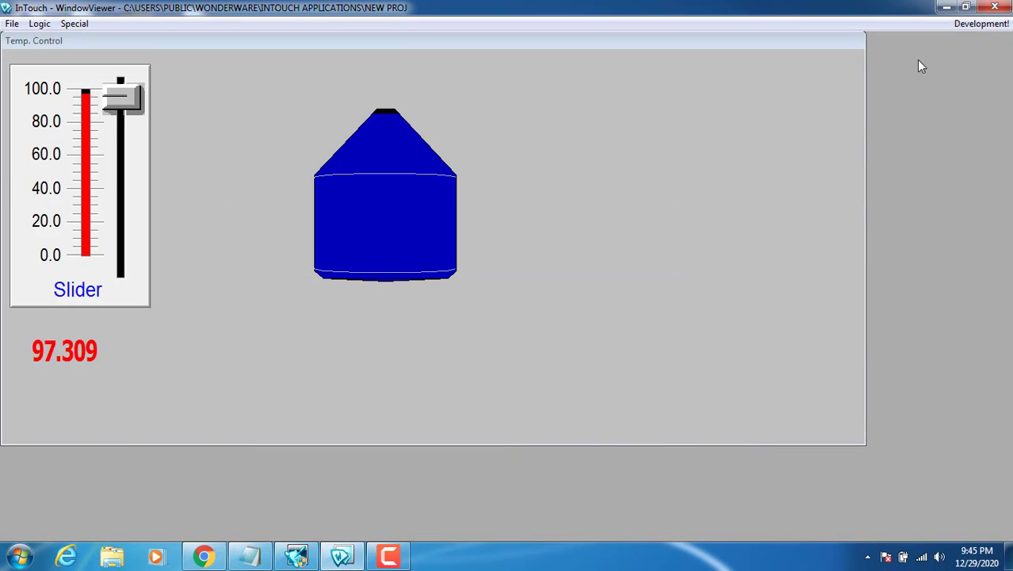
pyautogui.click(982, 23)
# Step: Set the background color of the tank's vertical fill to white and change the tank's fill color to red
pyautogui.doubleClick(547, 254)
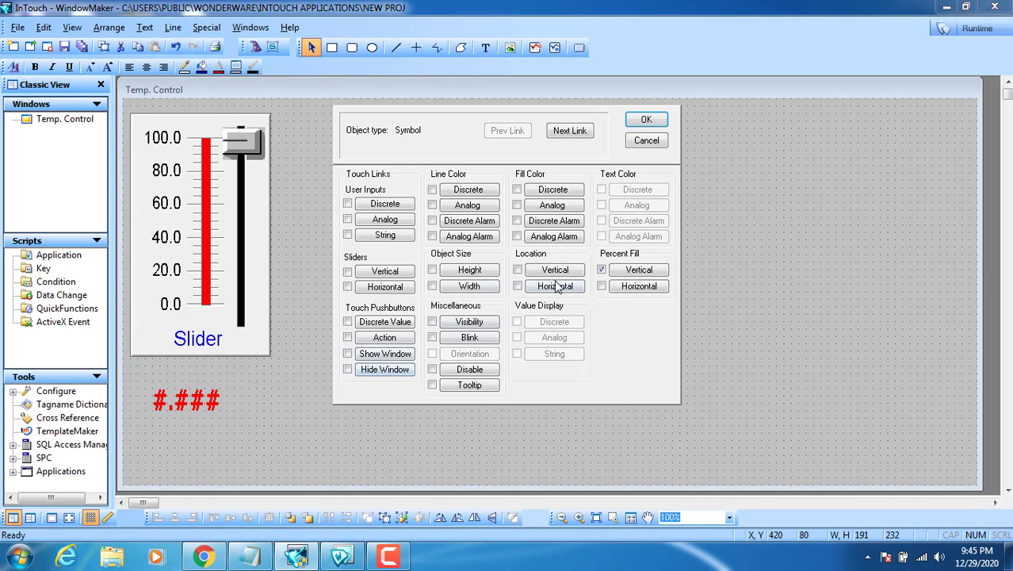
pyautogui.click(634, 270)
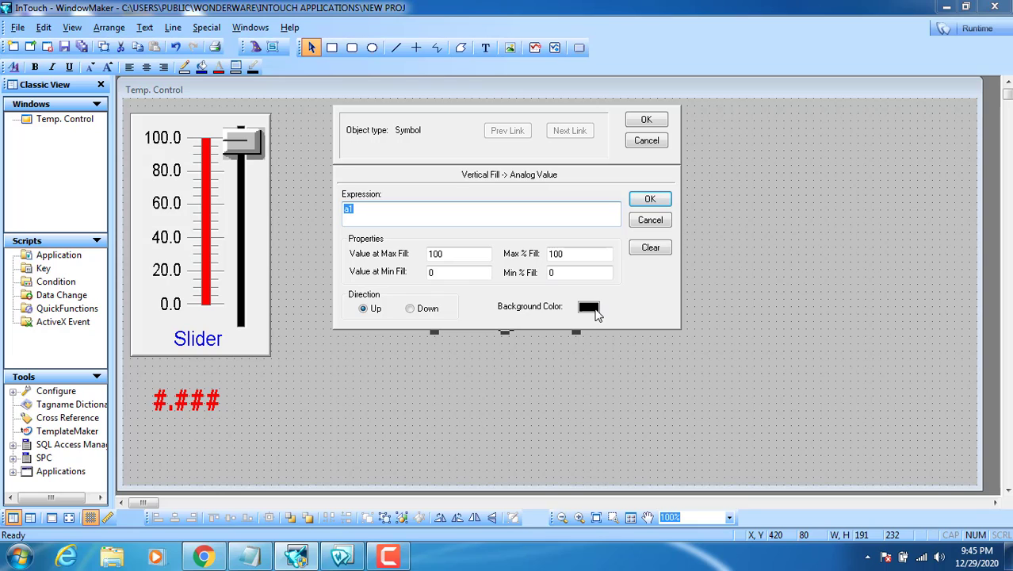
pyautogui.click(589, 309)
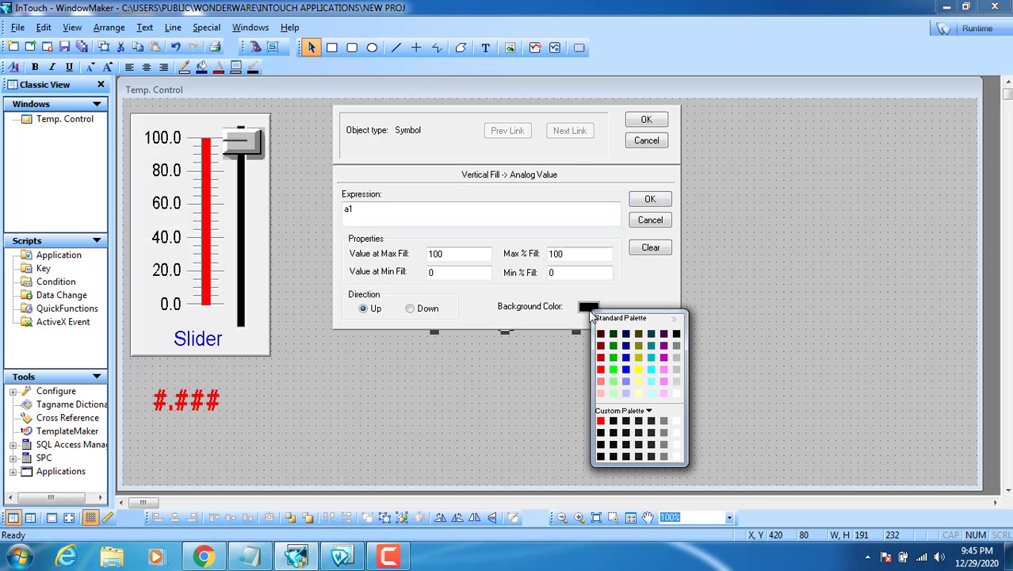
pyautogui.click(588, 309)
pyautogui.click(588, 309)
pyautogui.click(675, 391)
pyautogui.click(585, 308)
pyautogui.click(675, 392)
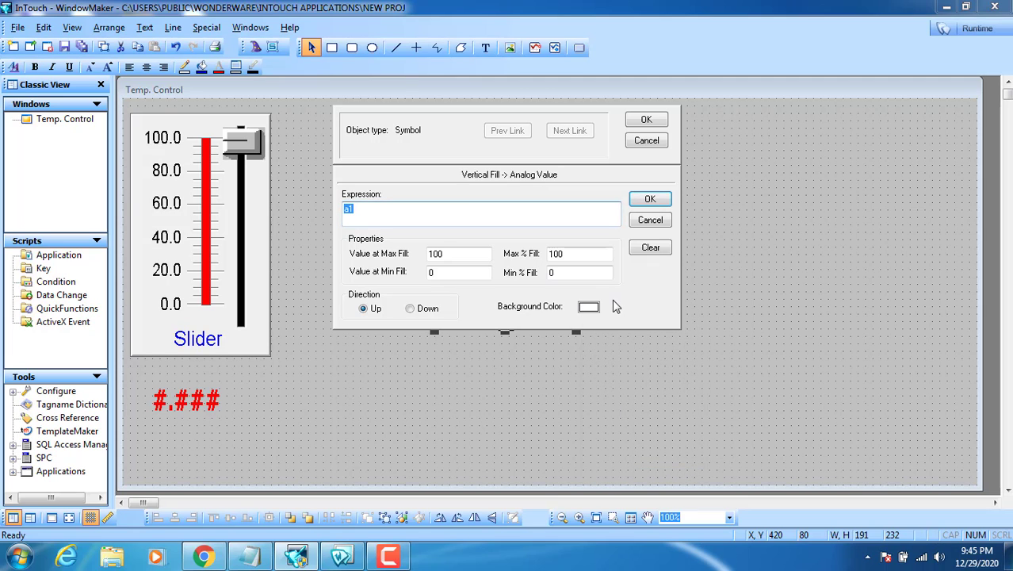
pyautogui.click(646, 120)
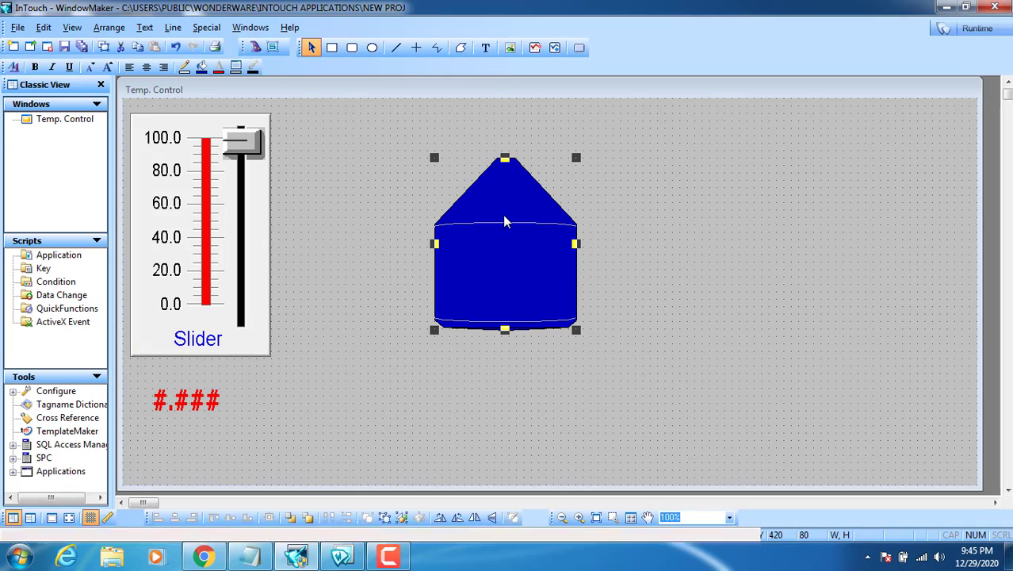
pyautogui.click(202, 67)
pyautogui.click(209, 141)
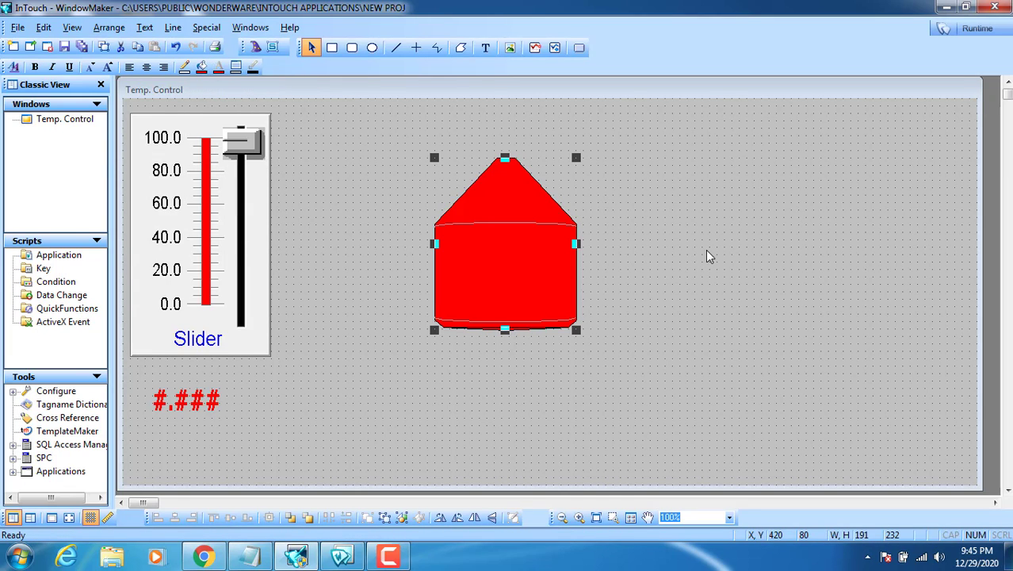
# Step: Test the tank's fill in runtime by lowering the slider to 0 and raising it to about 79
pyautogui.click(973, 28)
pyautogui.moveTo(107, 89); pyautogui.dragTo(119, 261)
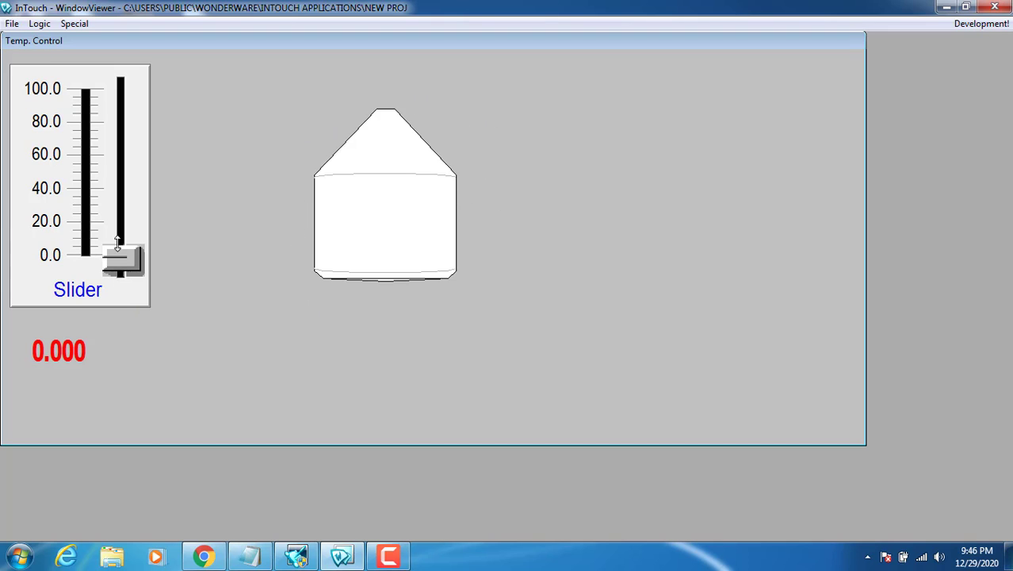
pyautogui.moveTo(119, 263); pyautogui.dragTo(114, 112)
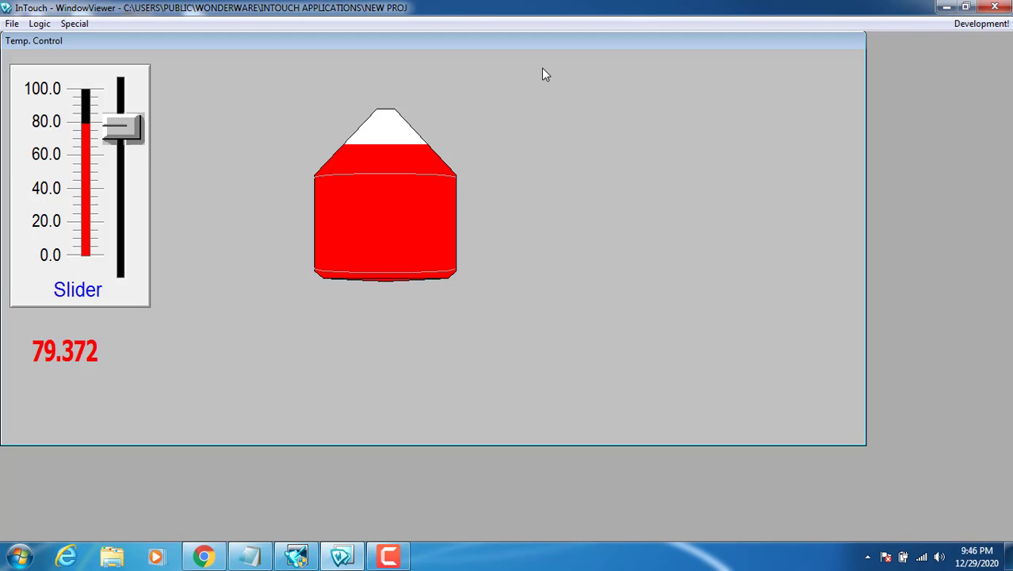
pyautogui.click(981, 23)
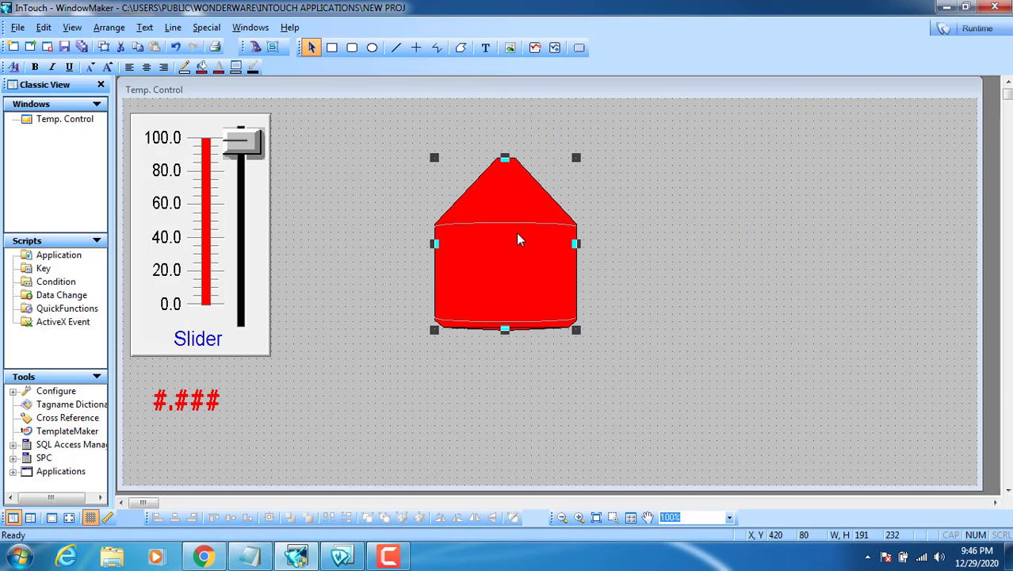
# Step: Set the value at maximum fill to 80 in the tank's vertical fill animation
pyautogui.doubleClick(516, 232)
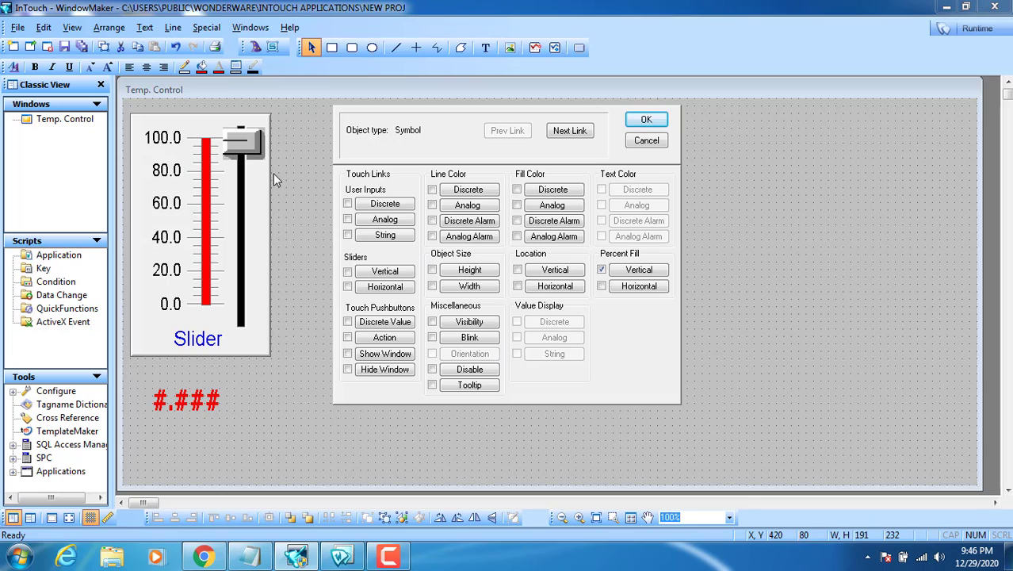
pyautogui.click(637, 269)
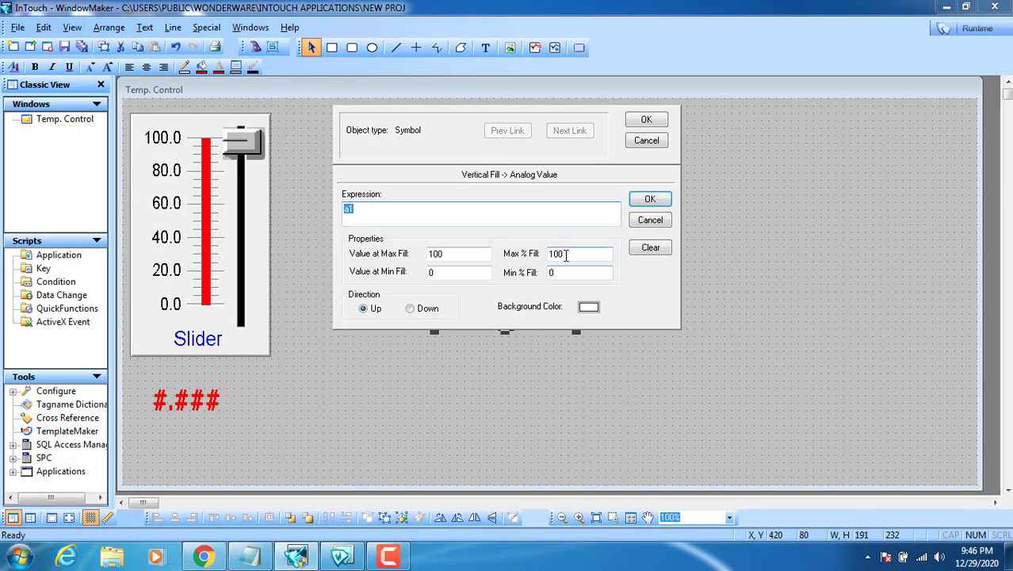
pyautogui.moveTo(567, 255); pyautogui.dragTo(543, 256)
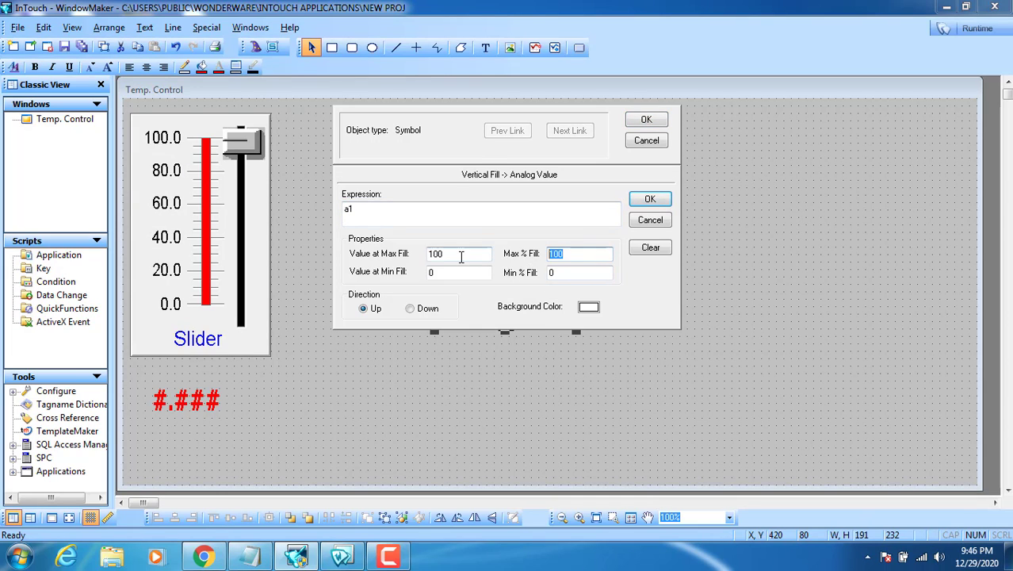
pyautogui.moveTo(463, 255); pyautogui.dragTo(376, 263)
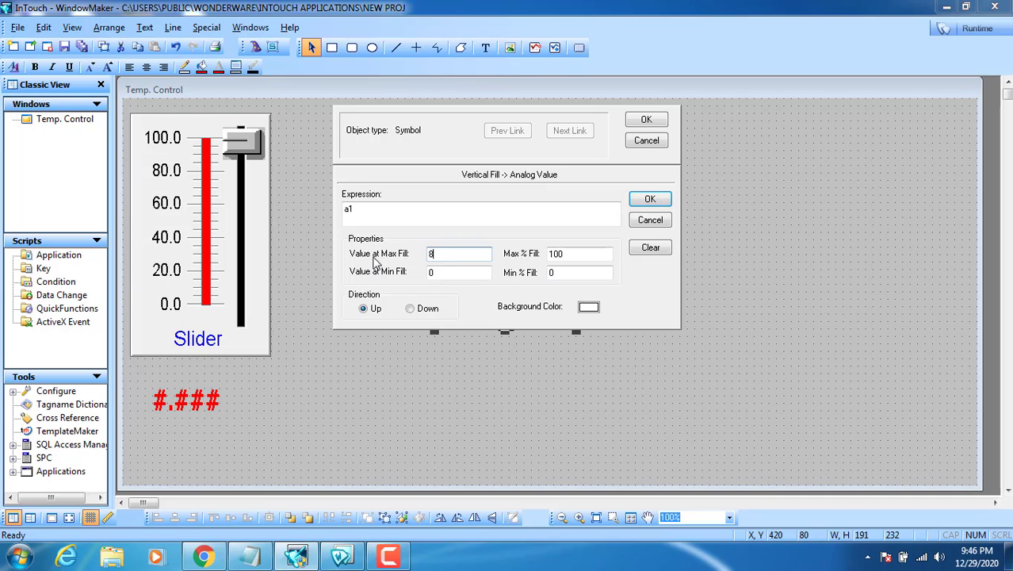
pyautogui.write('80')
pyautogui.click(659, 120)
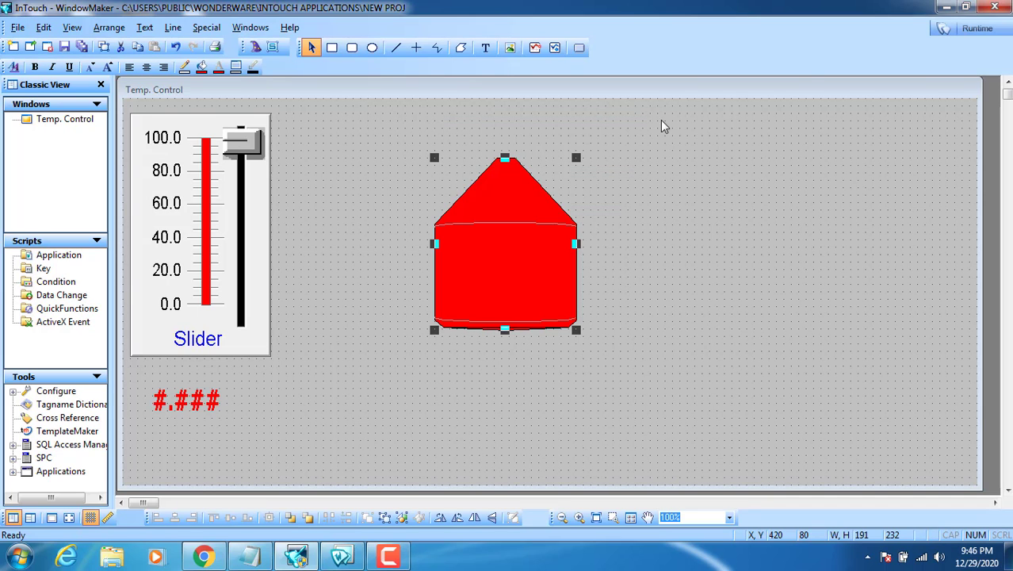
# Step: Test the tank's fill in runtime by moving the slider slightly near its 80 mark
pyautogui.click(975, 29)
pyautogui.moveTo(123, 129)
pyautogui.mouseDown()
pyautogui.moveTo(106, 289)
pyautogui.moveTo(127, 266)
pyautogui.moveTo(120, 74)
pyautogui.moveTo(119, 135)
pyautogui.moveTo(119, 124)
pyautogui.mouseUp()
pyautogui.click(967, 26)
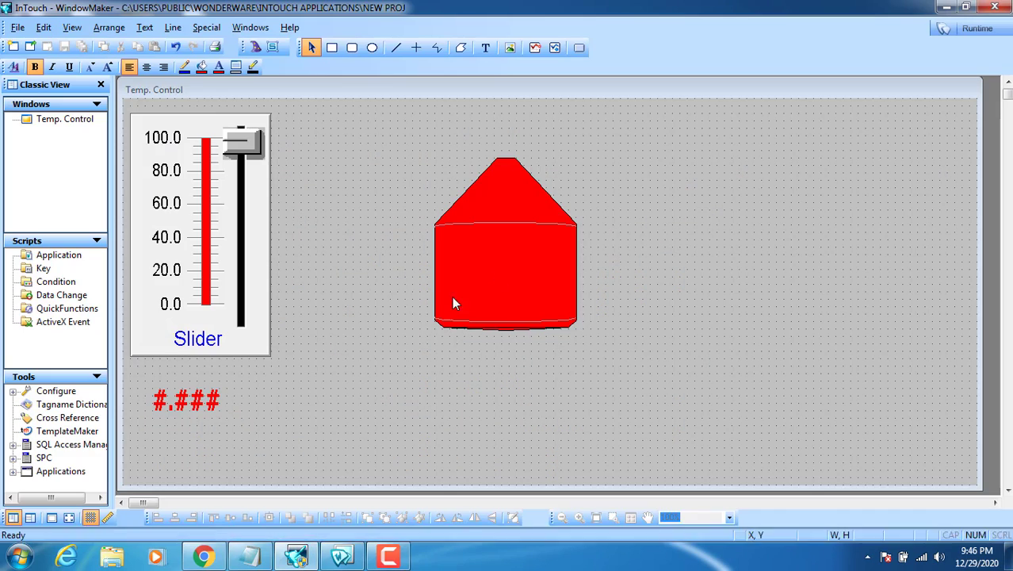
# Step: Set the value at minimum fill to 20 in the tank's vertical fill animation
pyautogui.doubleClick(457, 279)
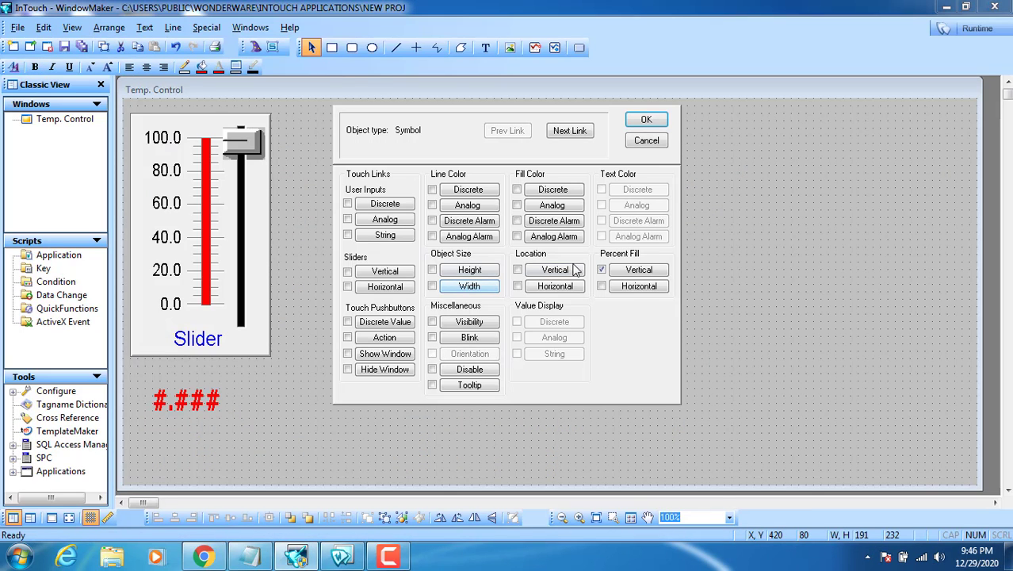
pyautogui.click(654, 273)
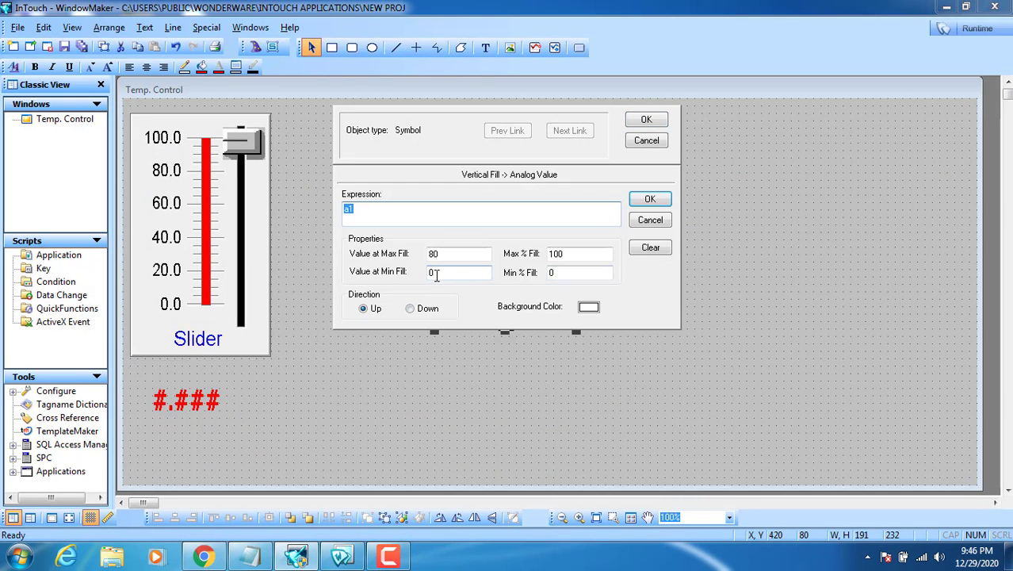
pyautogui.click(559, 271)
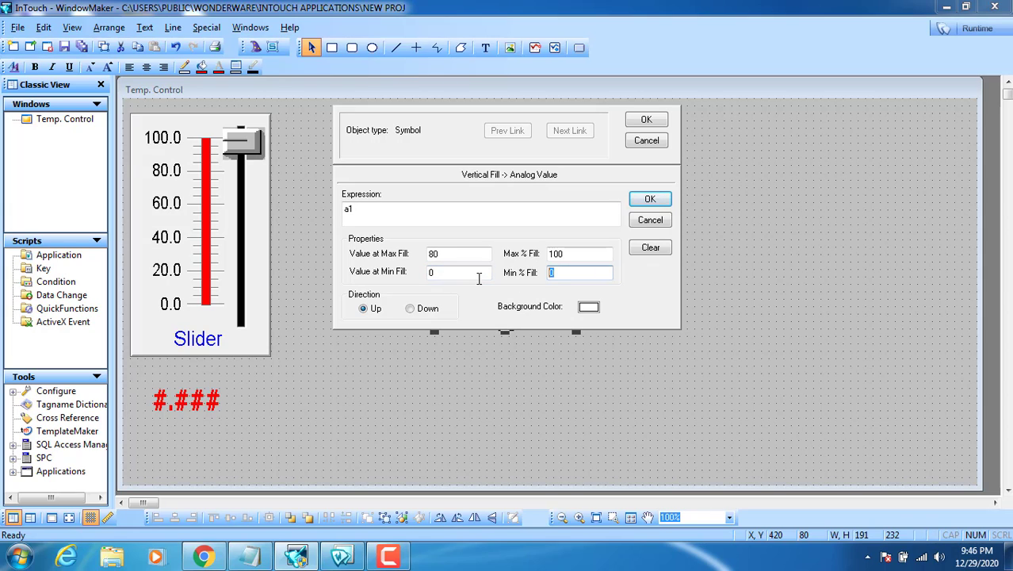
pyautogui.click(478, 274)
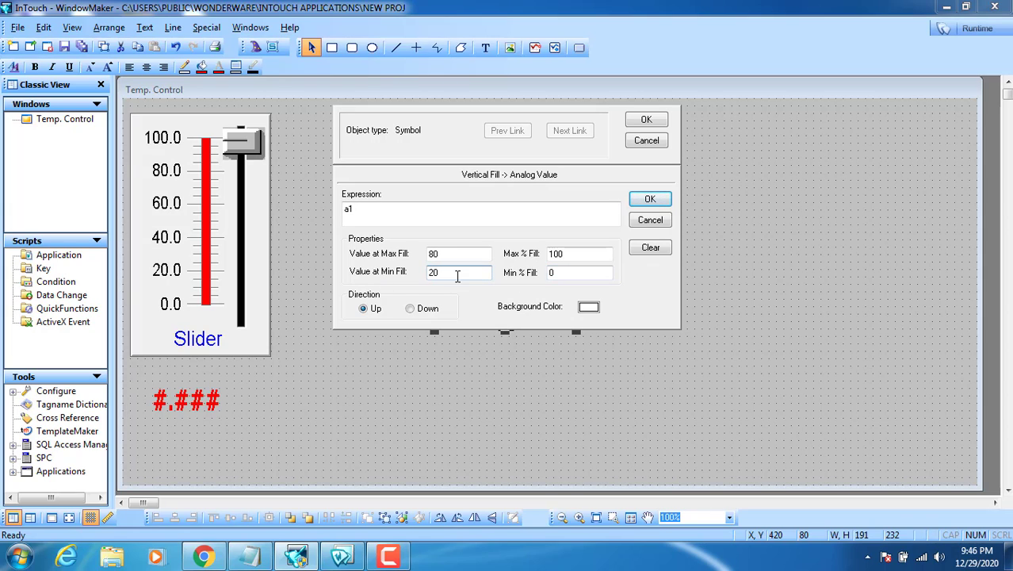
pyautogui.moveTo(448, 274); pyautogui.dragTo(425, 254)
pyautogui.click(436, 254)
pyautogui.click(662, 123)
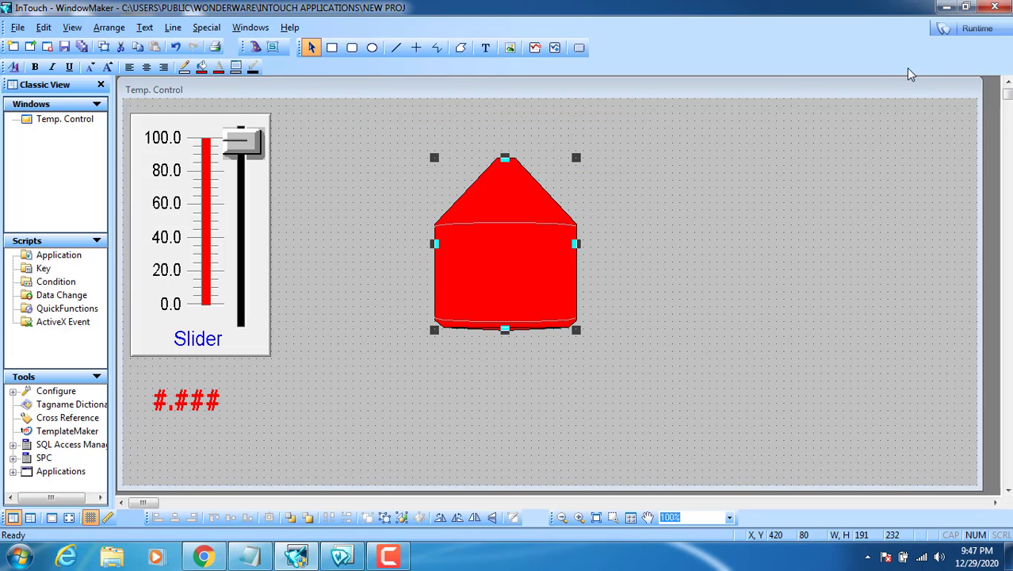
# Step: Test the tank's fill in runtime by lowering the slider to about 33
pyautogui.click(974, 32)
pyautogui.moveTo(115, 125); pyautogui.dragTo(113, 199)
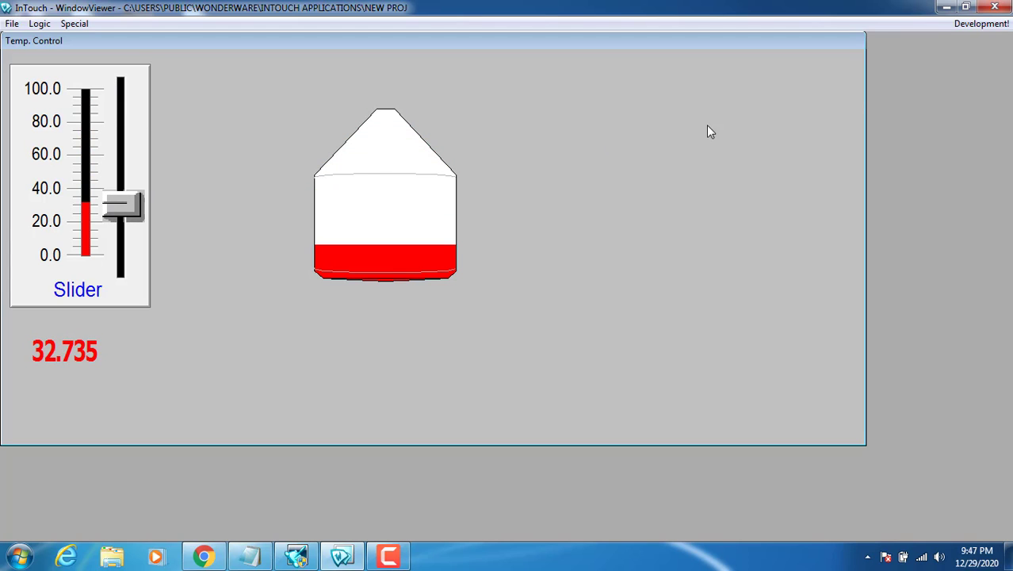
pyautogui.click(974, 27)
# Step: Set the tank's vertical fill values to 100 at maximum and 0 at minimum, with the direction Down
pyautogui.doubleClick(511, 207)
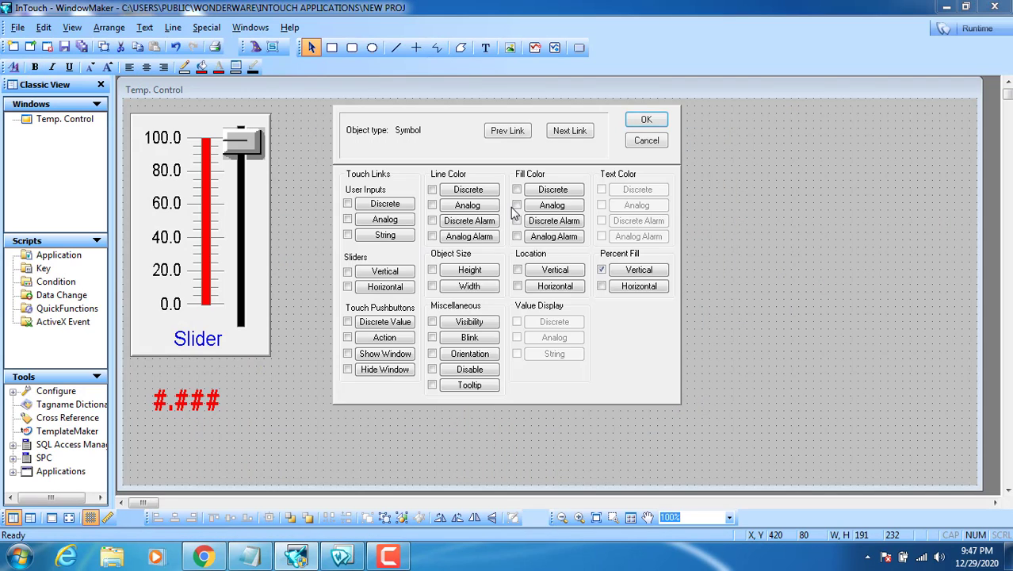
pyautogui.click(638, 270)
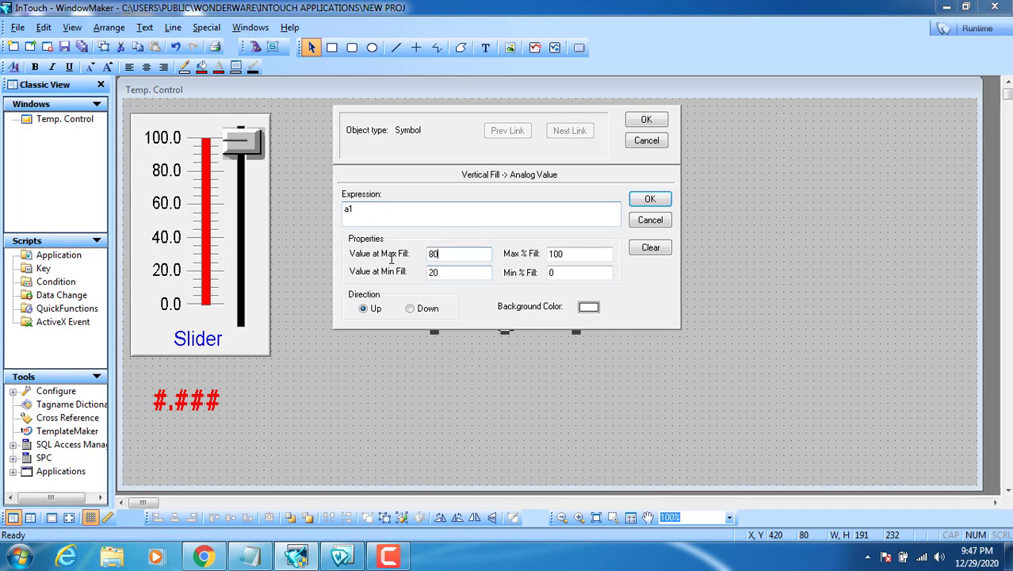
pyautogui.doubleClick(433, 254)
pyautogui.write('100')
pyautogui.press('Tab')
pyautogui.write('0')
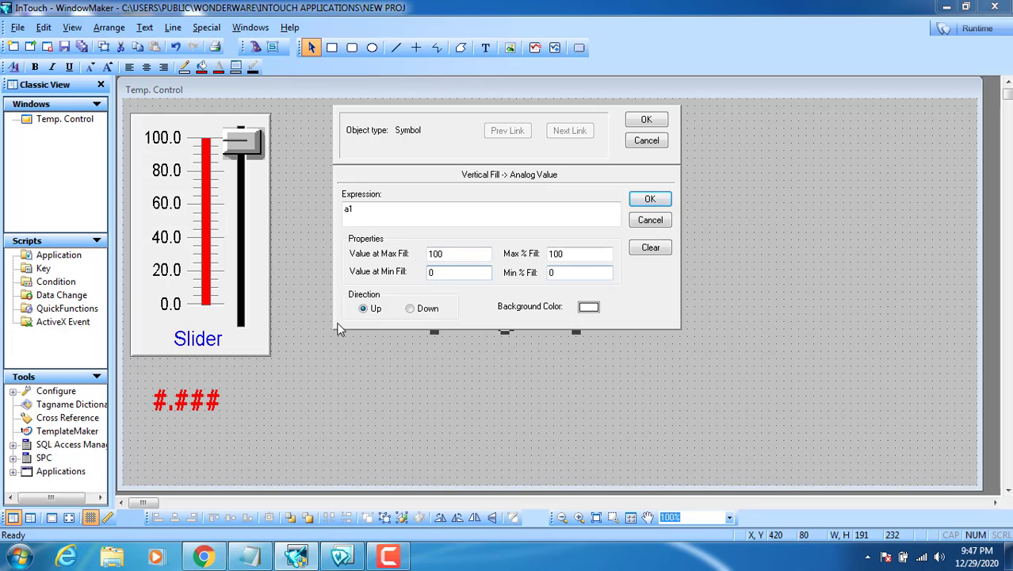
pyautogui.click(427, 310)
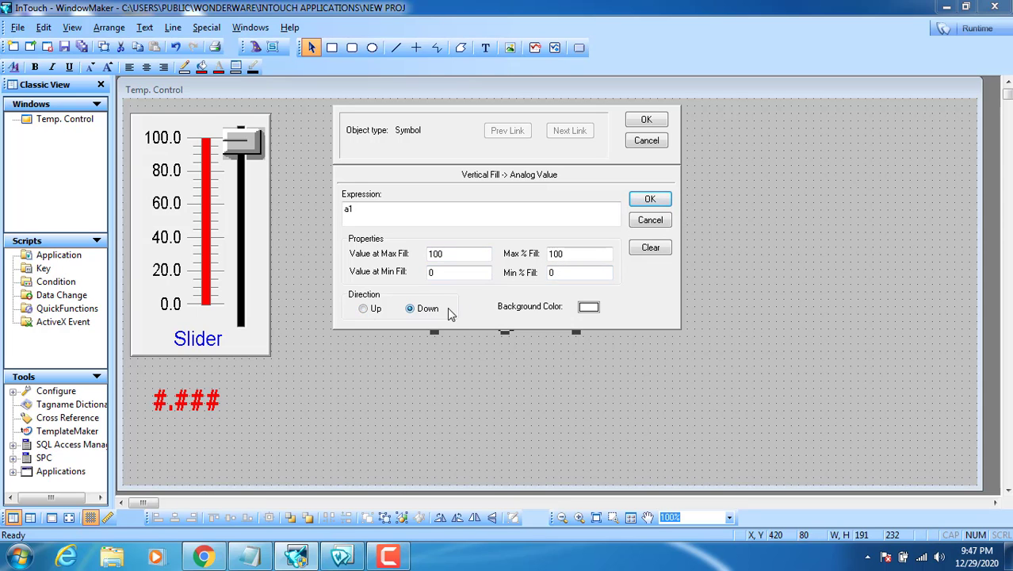
pyautogui.click(647, 121)
# Step: Test the tank's downward fill in runtime by moving the slider through its range, and return to development
pyautogui.click(959, 29)
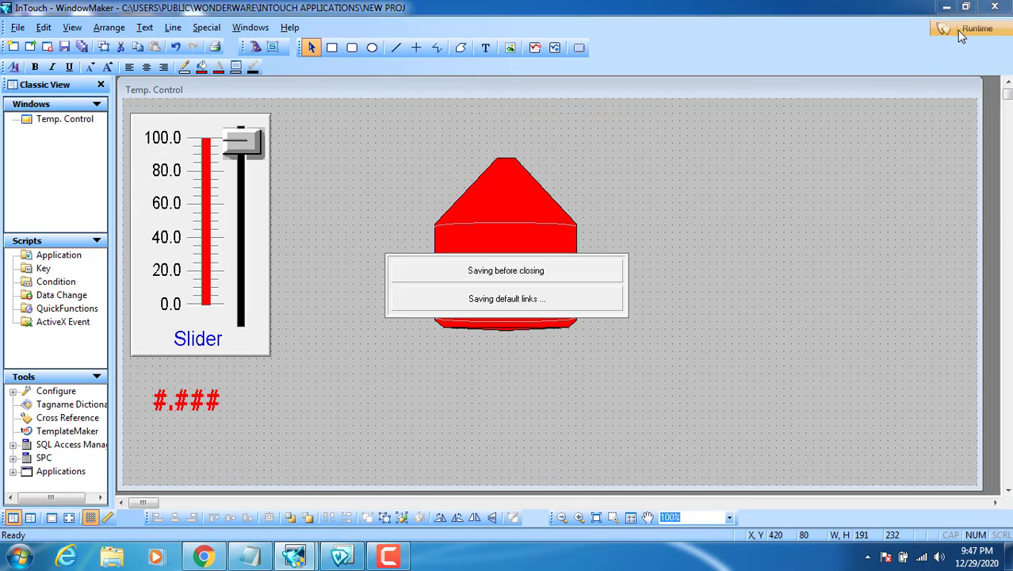
pyautogui.moveTo(110, 212); pyautogui.dragTo(118, 117)
pyautogui.moveTo(115, 69); pyautogui.dragTo(133, 286)
pyautogui.moveTo(125, 240); pyautogui.dragTo(116, 83)
pyautogui.click(974, 29)
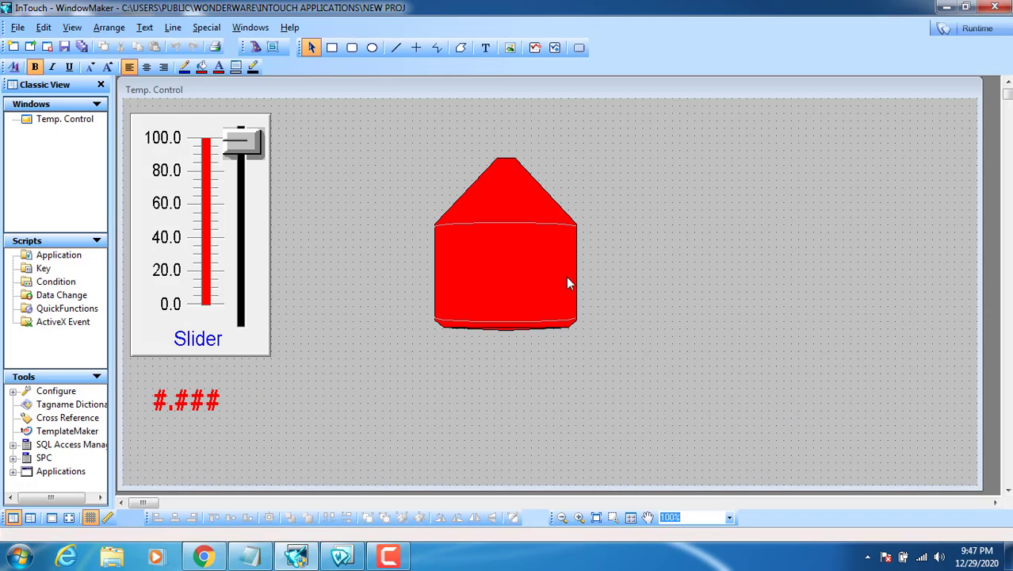
# Step: Move the tank away from the slider to about X 750, Y 30 in the Temp. Control window
pyautogui.click(505, 285)
pyautogui.doubleClick(504, 286)
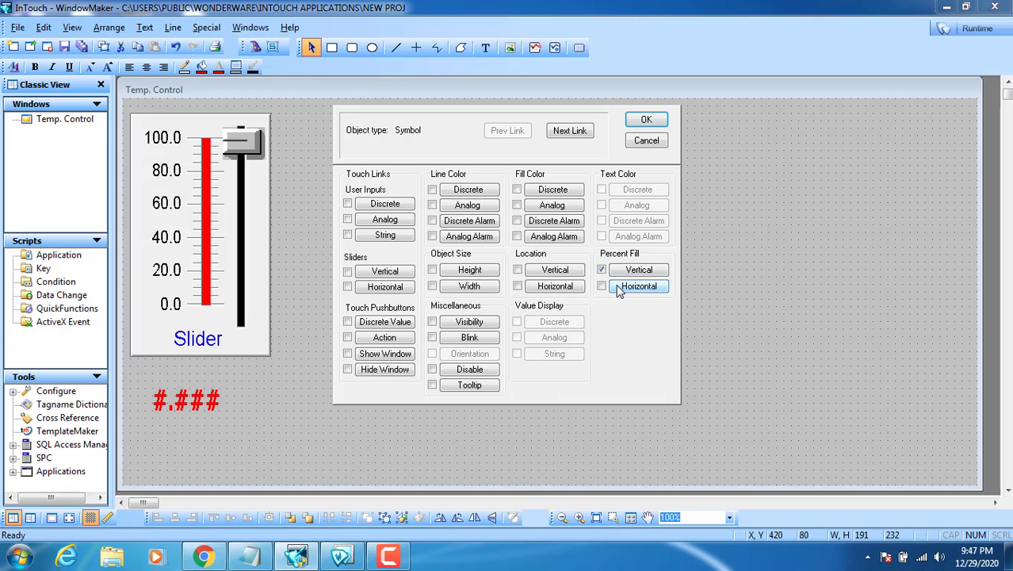
pyautogui.click(627, 125)
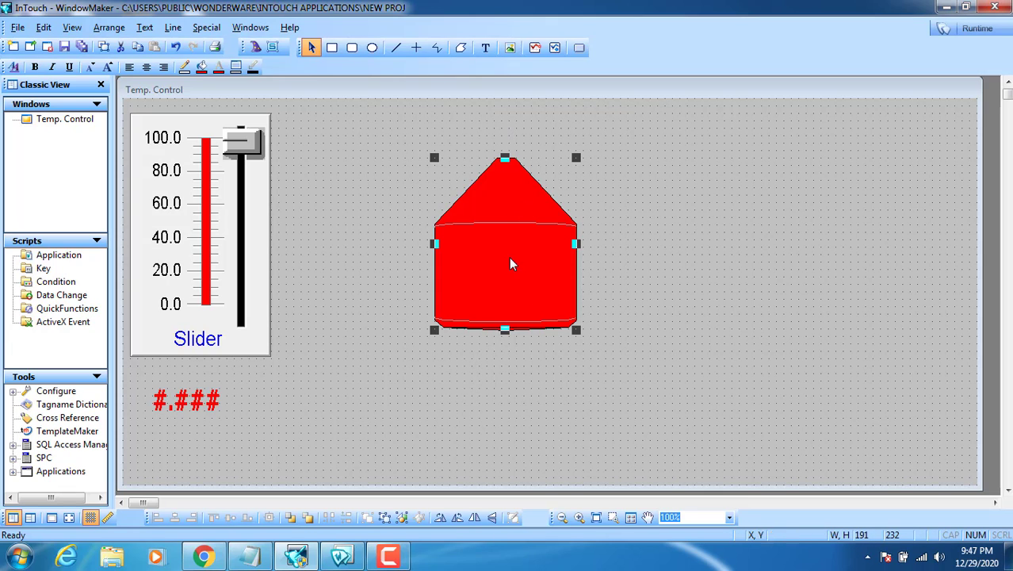
pyautogui.moveTo(740, 204); pyautogui.dragTo(751, 218)
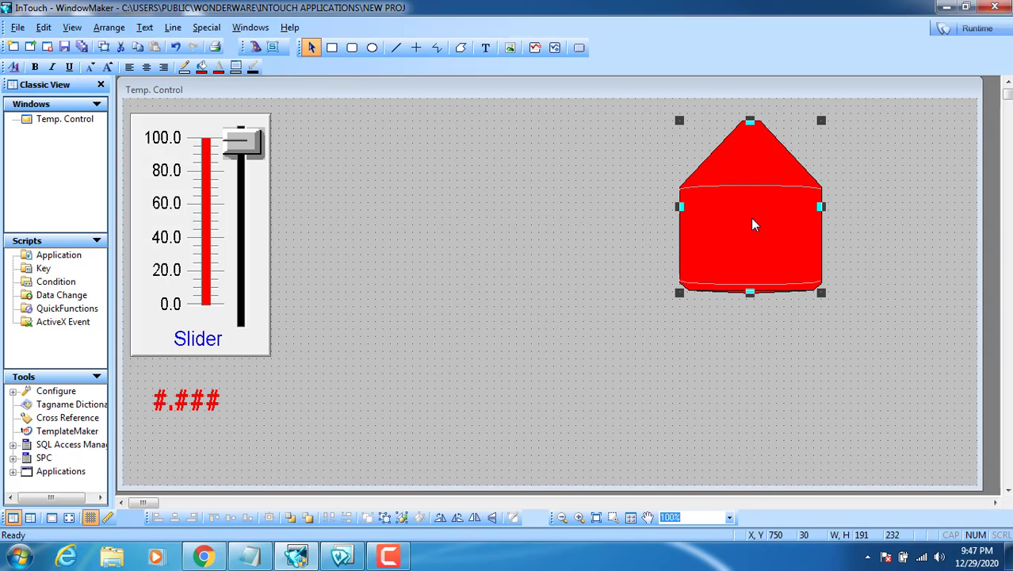
# Step: Set the direction of the tank's vertical fill animation to Up
pyautogui.doubleClick(751, 218)
pyautogui.click(626, 271)
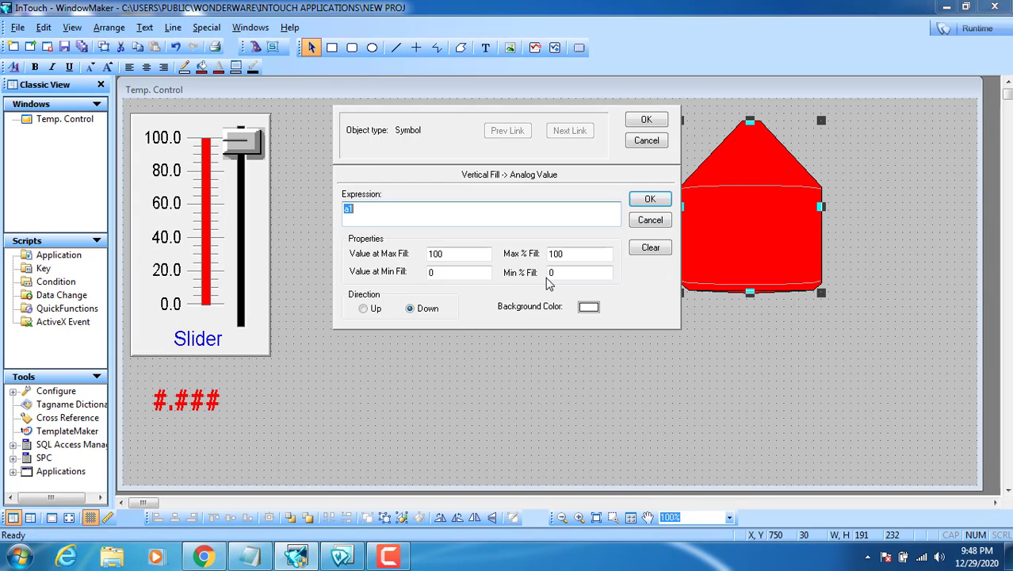
pyautogui.click(379, 309)
pyautogui.click(646, 119)
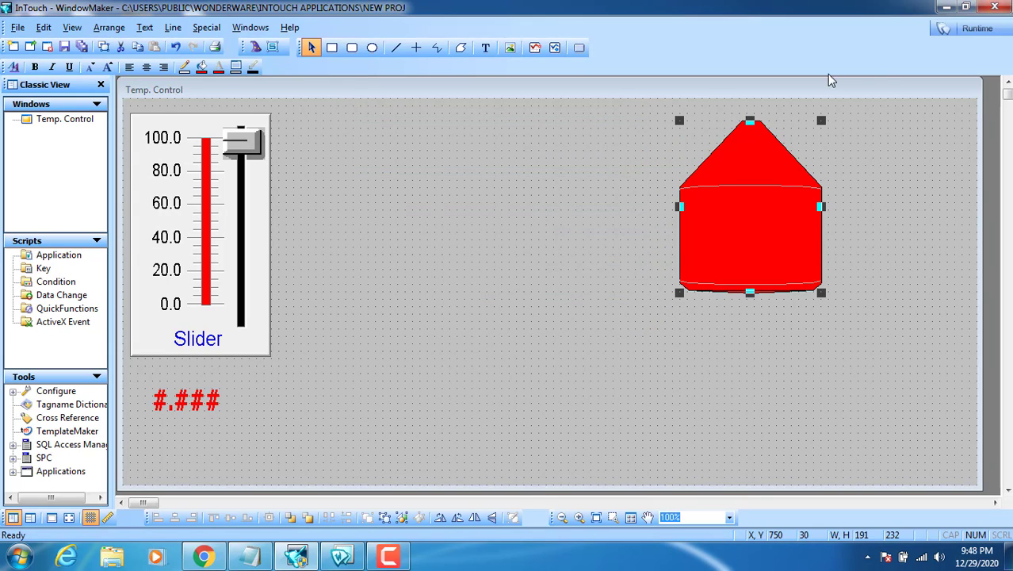
# Step: Test the tank's upward fill in runtime with the slider, and return to development
pyautogui.click(964, 34)
pyautogui.moveTo(132, 95); pyautogui.dragTo(119, 129)
pyautogui.click(981, 23)
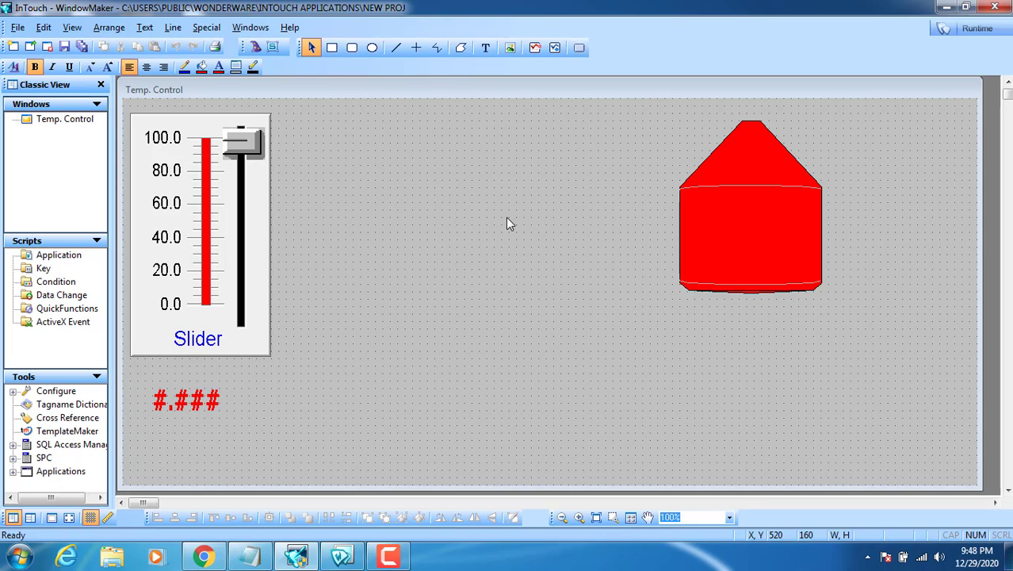
# Step: Place a short horizontal pipe from the Symbol Factory Pipes category between slider and tank, about 201 by 53 in size
pyautogui.click(255, 47)
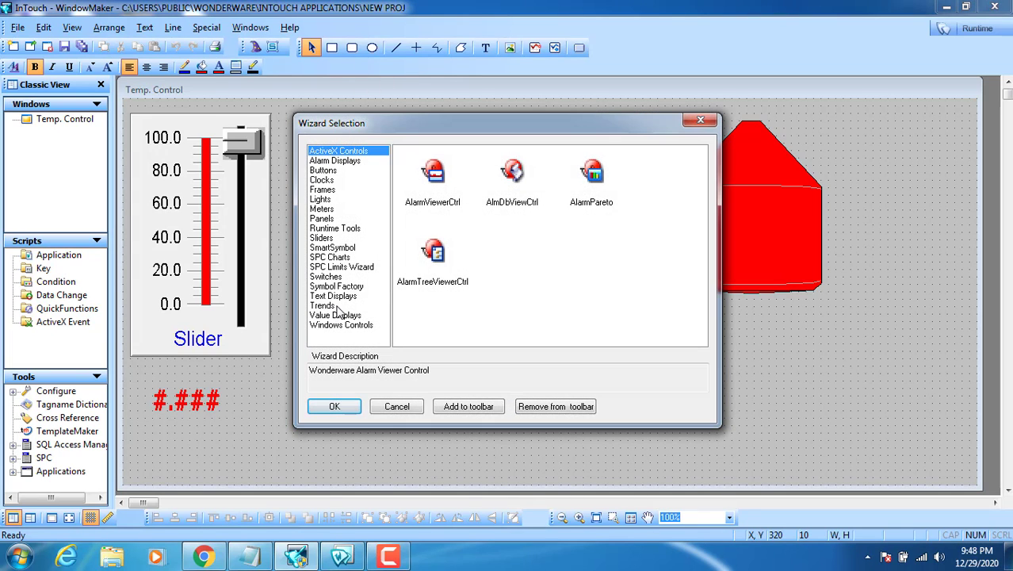
pyautogui.click(336, 286)
pyautogui.doubleClick(433, 170)
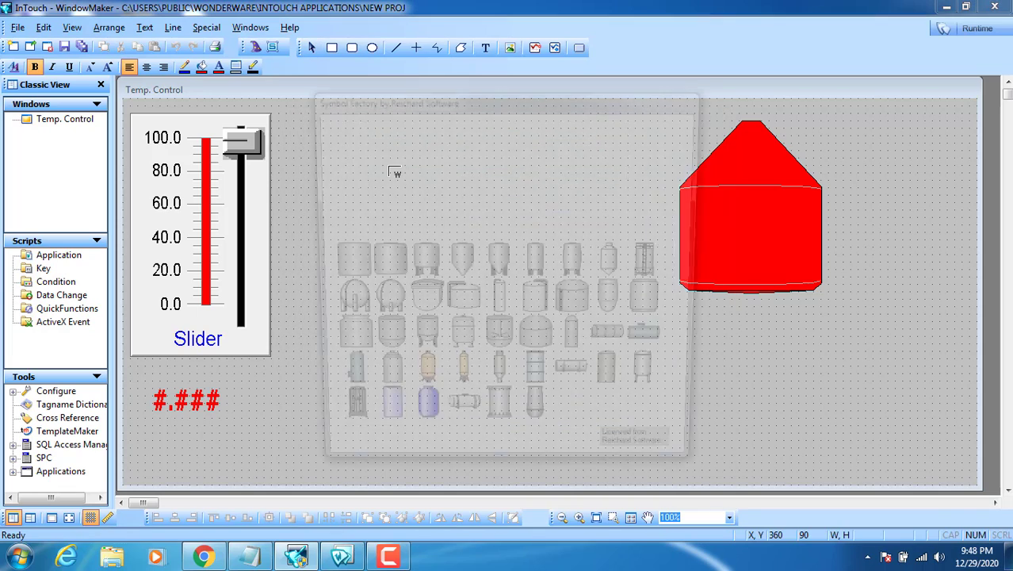
pyautogui.press('p')
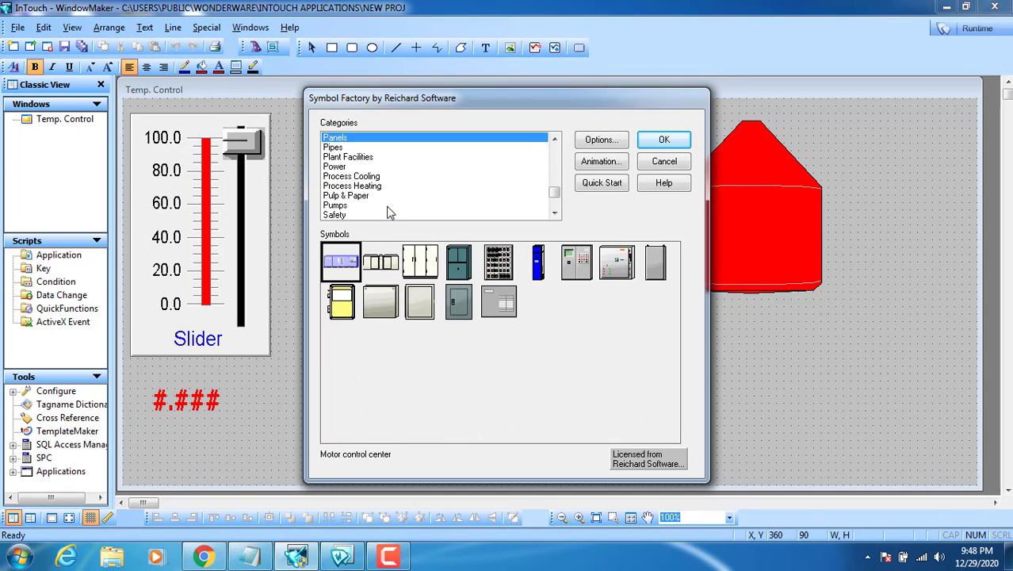
pyautogui.press('p')
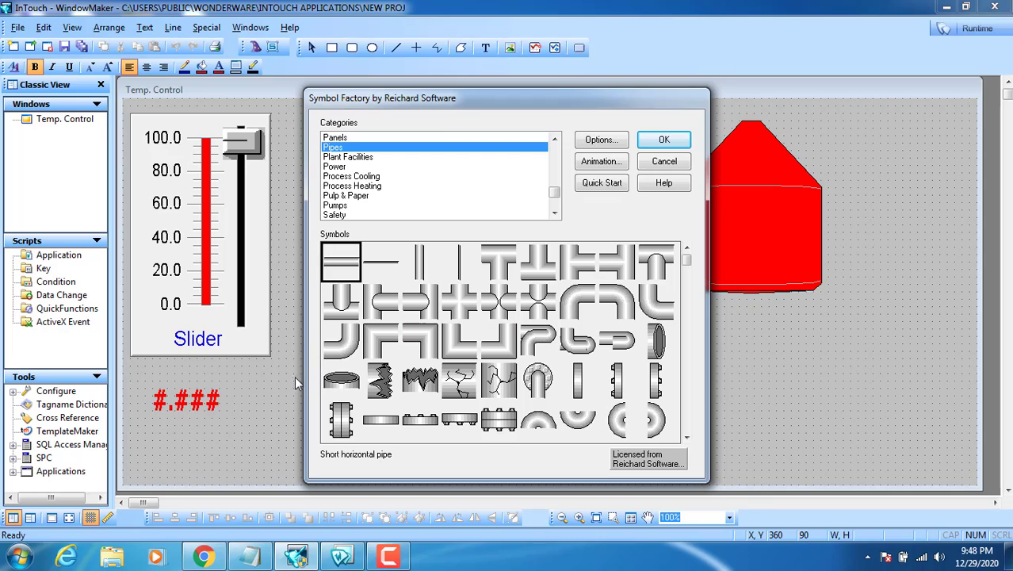
pyautogui.doubleClick(342, 262)
pyautogui.moveTo(414, 185); pyautogui.dragTo(569, 220)
# Step: Break the pipe's cell so that it becomes an editable symbol
pyautogui.rightClick(474, 196)
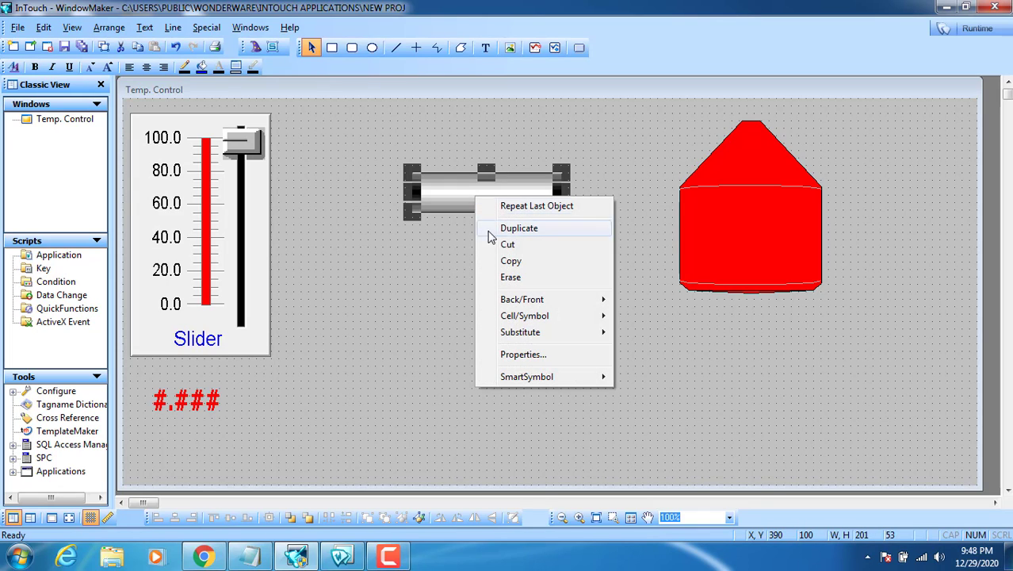
pyautogui.moveTo(587, 304)
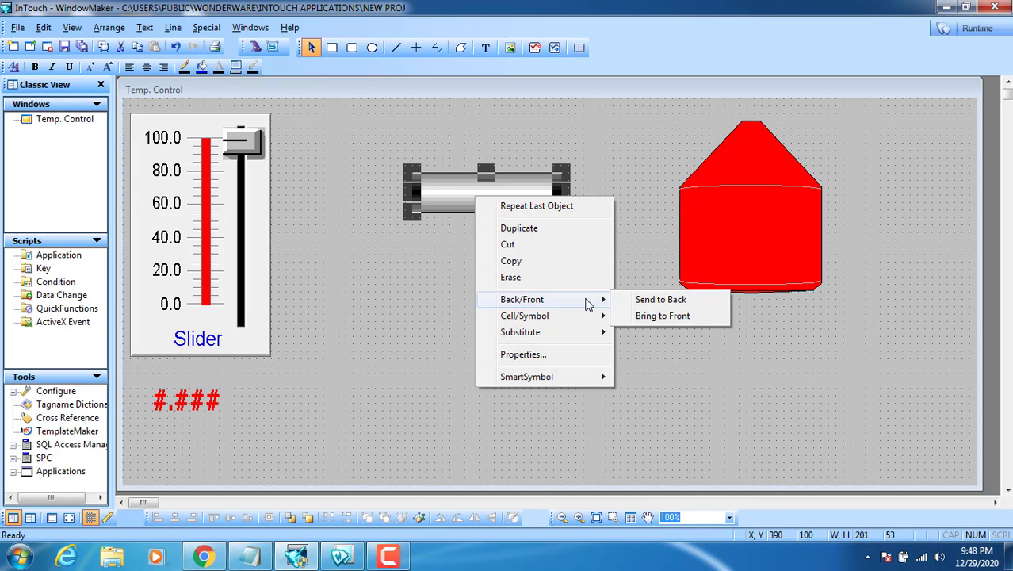
pyautogui.moveTo(562, 317)
pyautogui.click(653, 334)
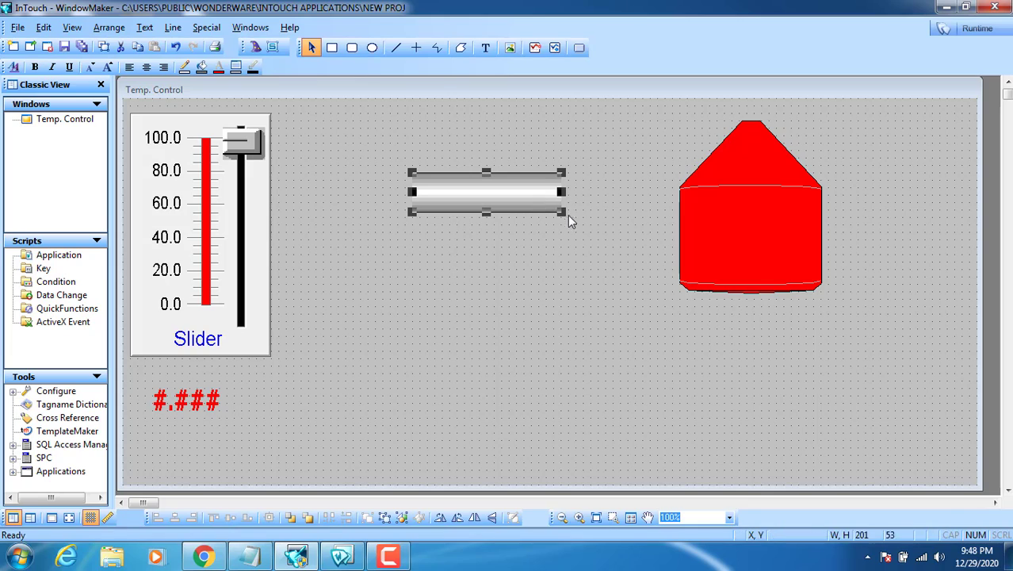
# Step: Enlarge the pipe to about 271 by 61 and move it against the tank's left side
pyautogui.moveTo(563, 215); pyautogui.dragTo(614, 222)
pyautogui.moveTo(545, 192); pyautogui.dragTo(587, 217)
pyautogui.click(583, 239)
pyautogui.click(562, 280)
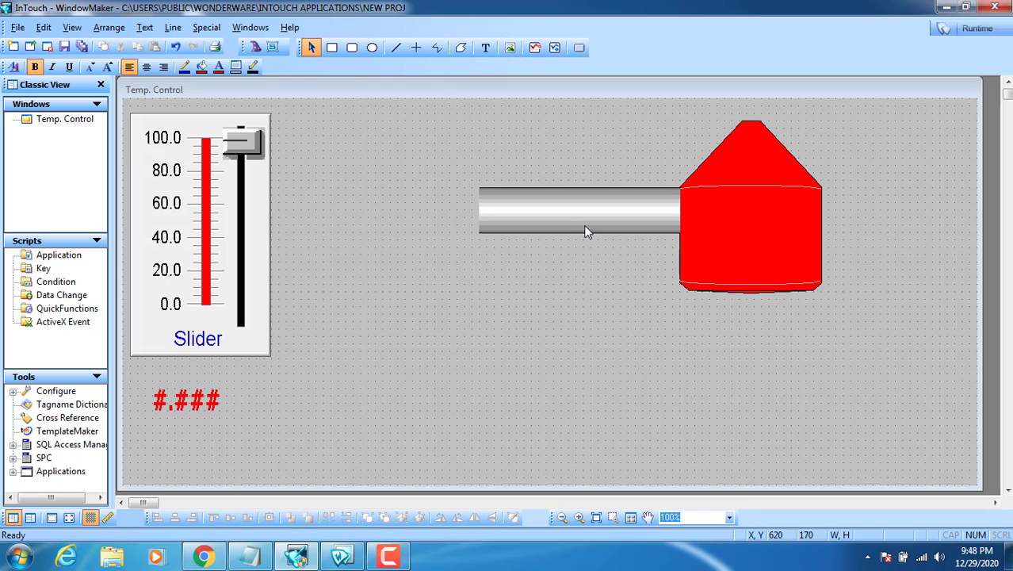
# Step: Fill the pipe with red
pyautogui.click(553, 226)
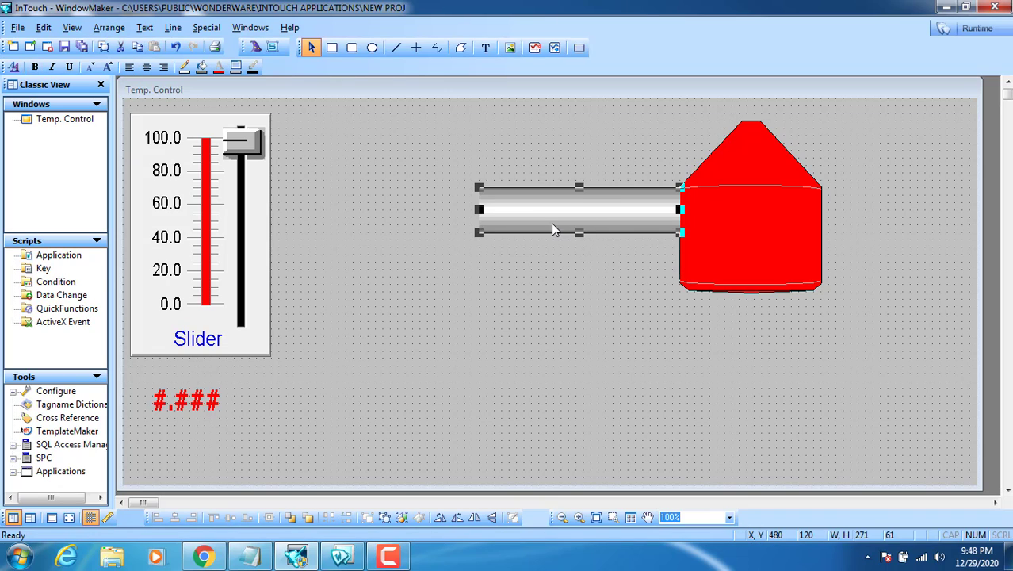
pyautogui.click(200, 69)
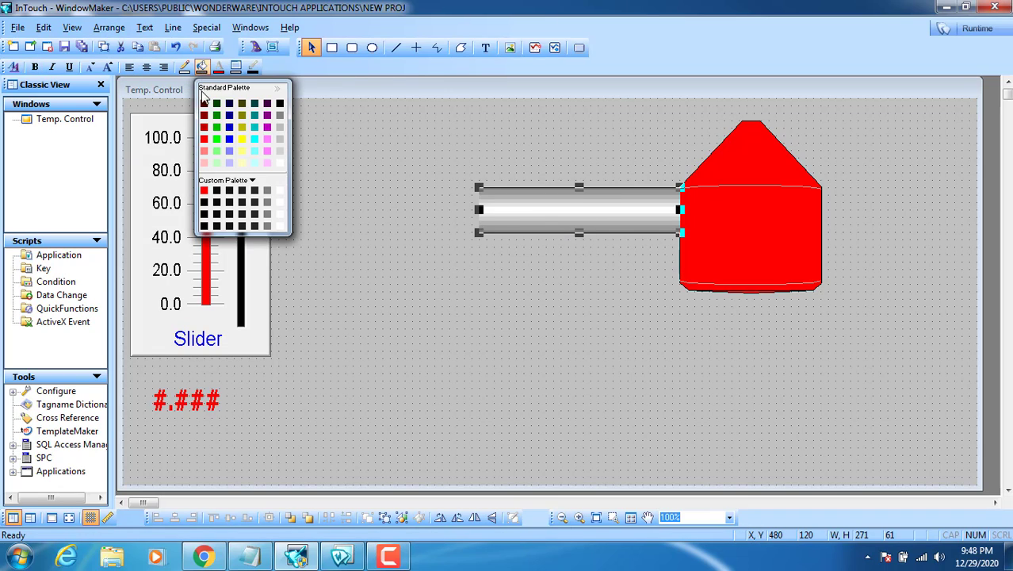
pyautogui.click(204, 143)
pyautogui.click(484, 293)
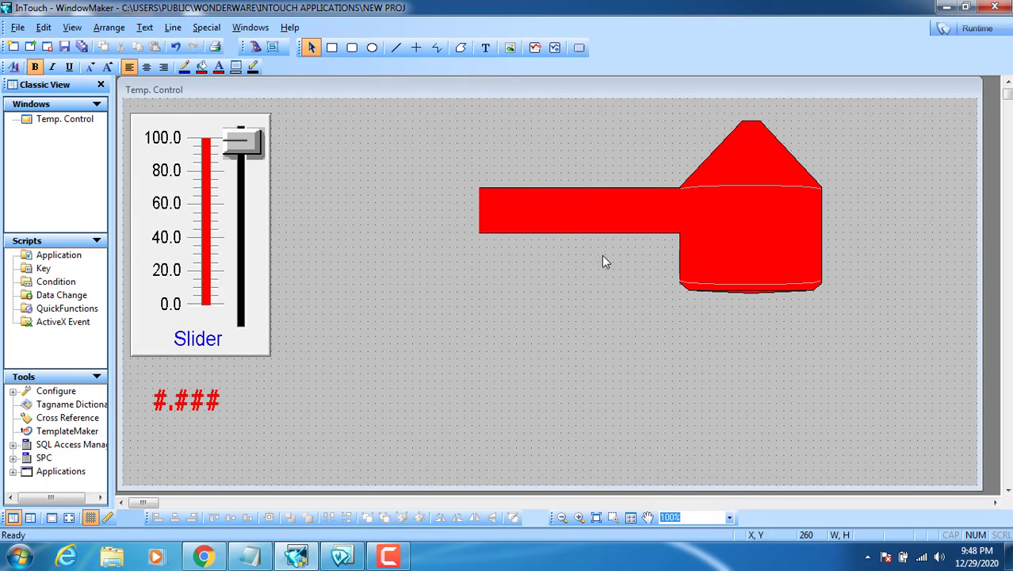
# Step: Disable the vertical percent fill link on the tank
pyautogui.doubleClick(542, 226)
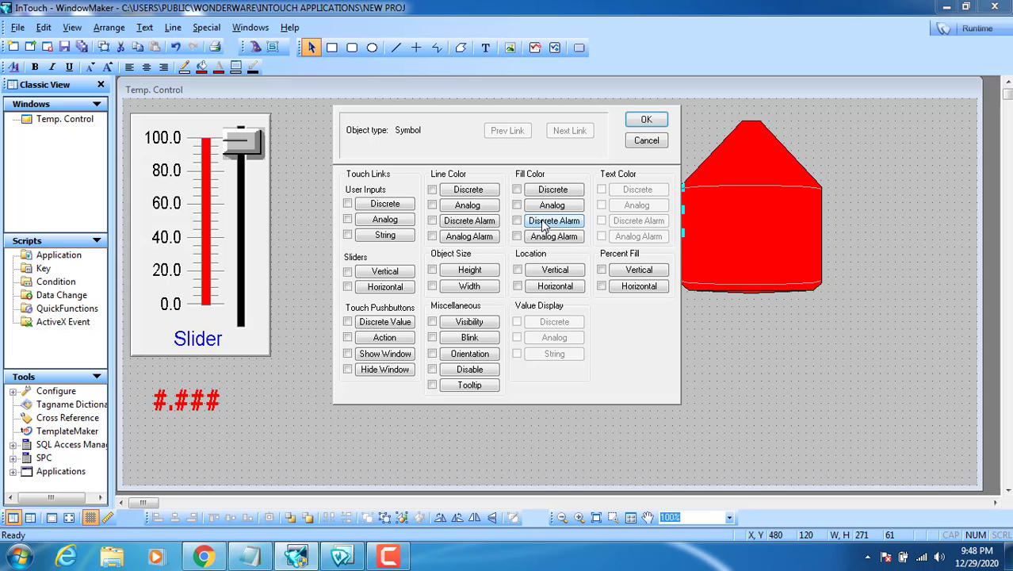
pyautogui.click(644, 142)
pyautogui.doubleClick(736, 215)
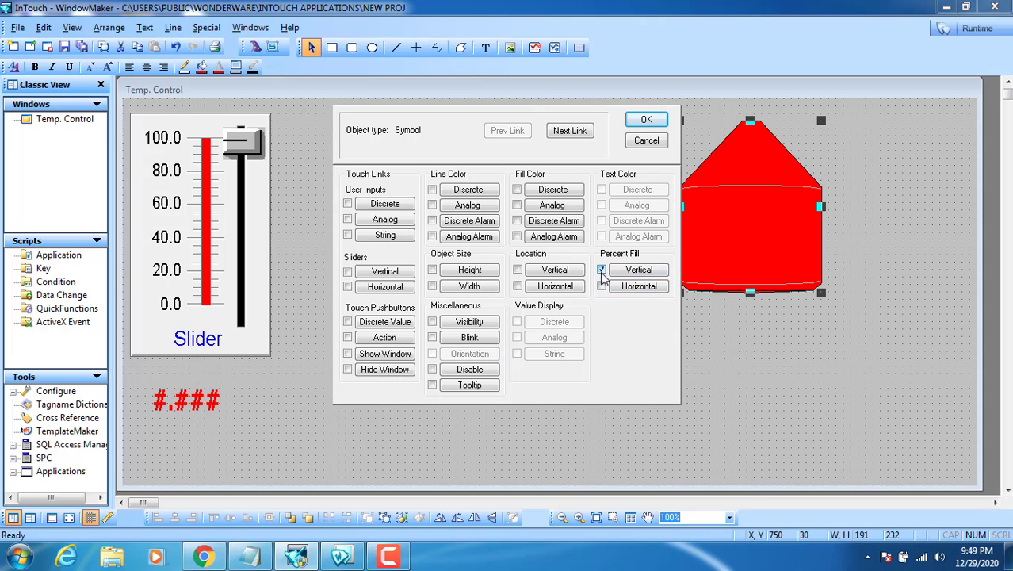
pyautogui.click(646, 121)
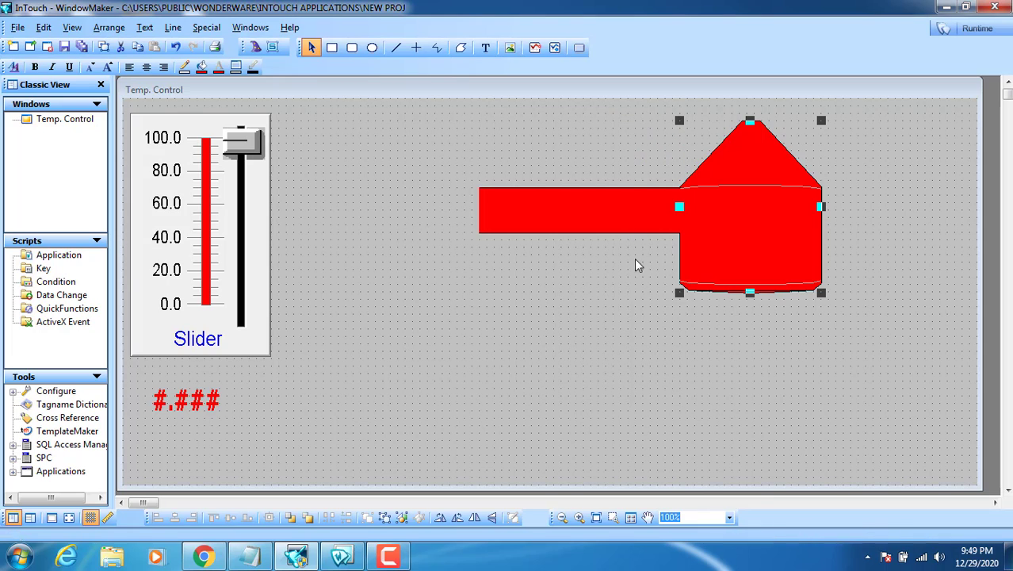
pyautogui.click(628, 271)
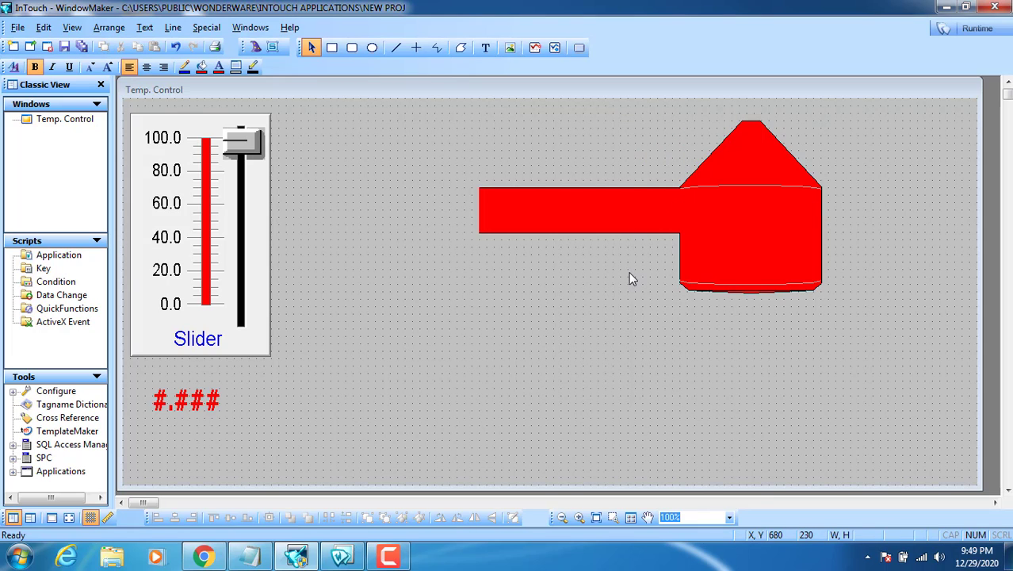
# Step: Add a horizontal fill link to the pipe with expression a1, fill values 0 to 100 and direction Right
pyautogui.click(551, 215)
pyautogui.click(558, 284)
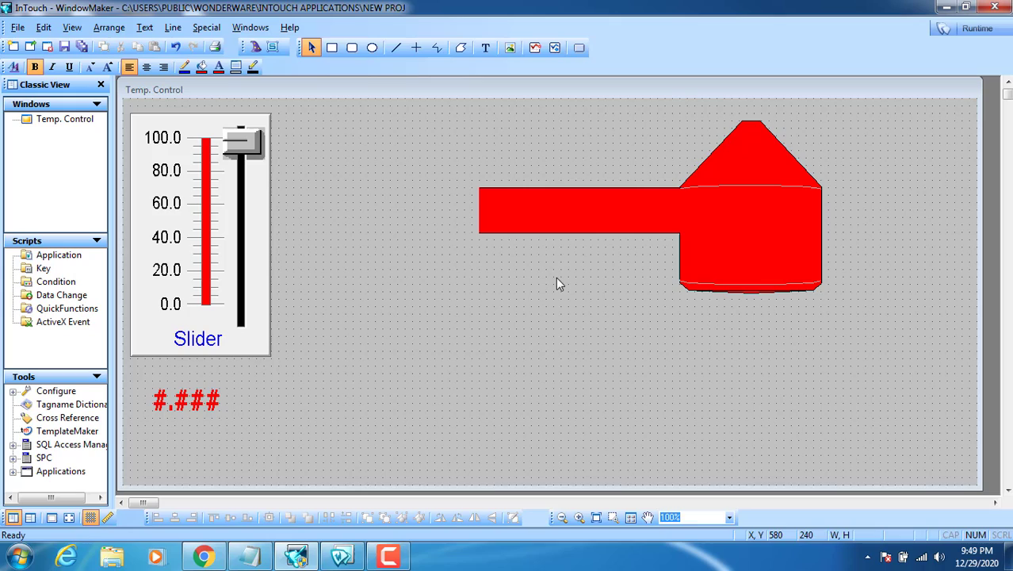
pyautogui.doubleClick(546, 219)
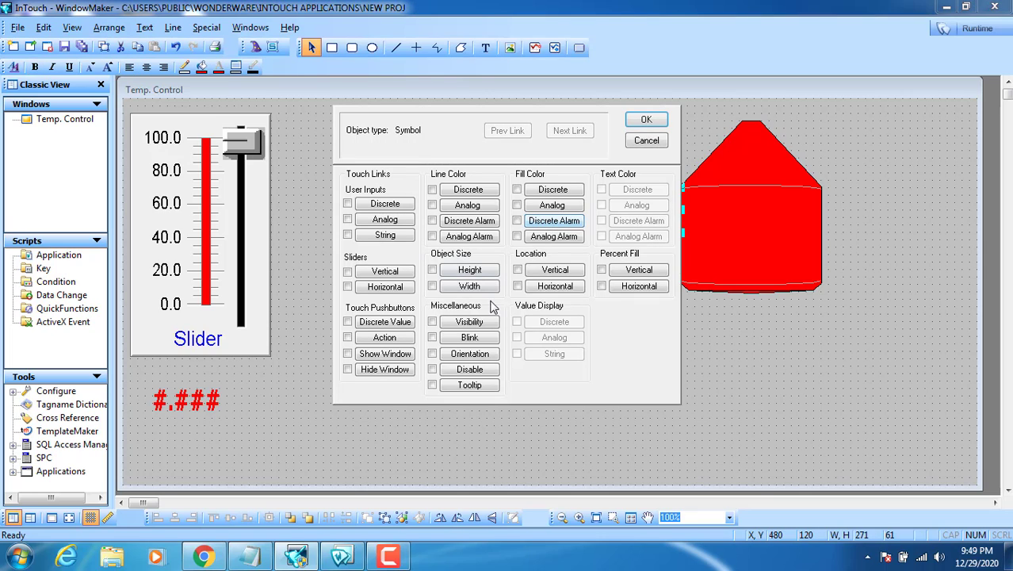
pyautogui.click(640, 288)
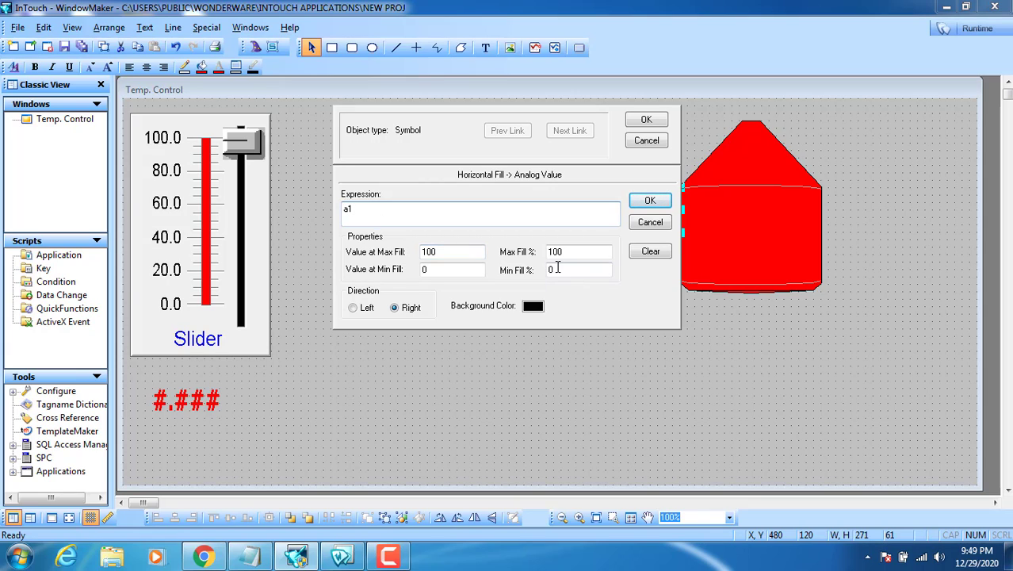
pyautogui.moveTo(557, 269); pyautogui.dragTo(385, 273)
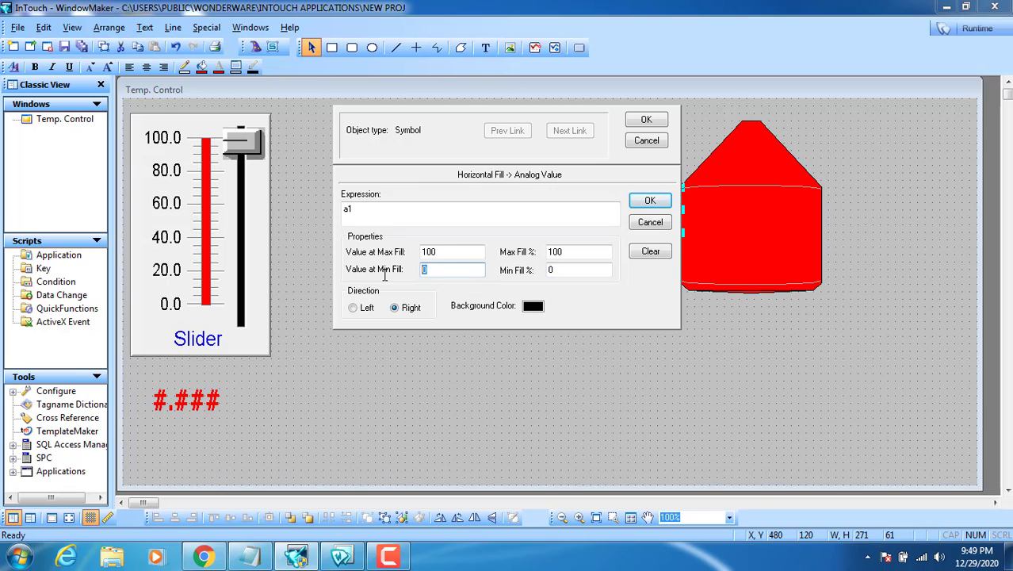
pyautogui.moveTo(441, 252); pyautogui.dragTo(422, 252)
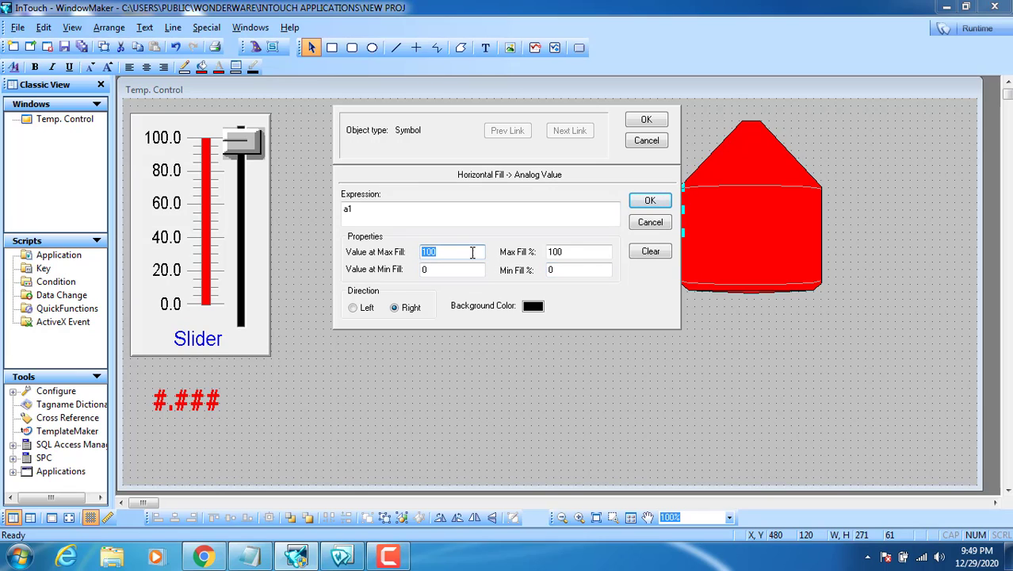
pyautogui.click(569, 251)
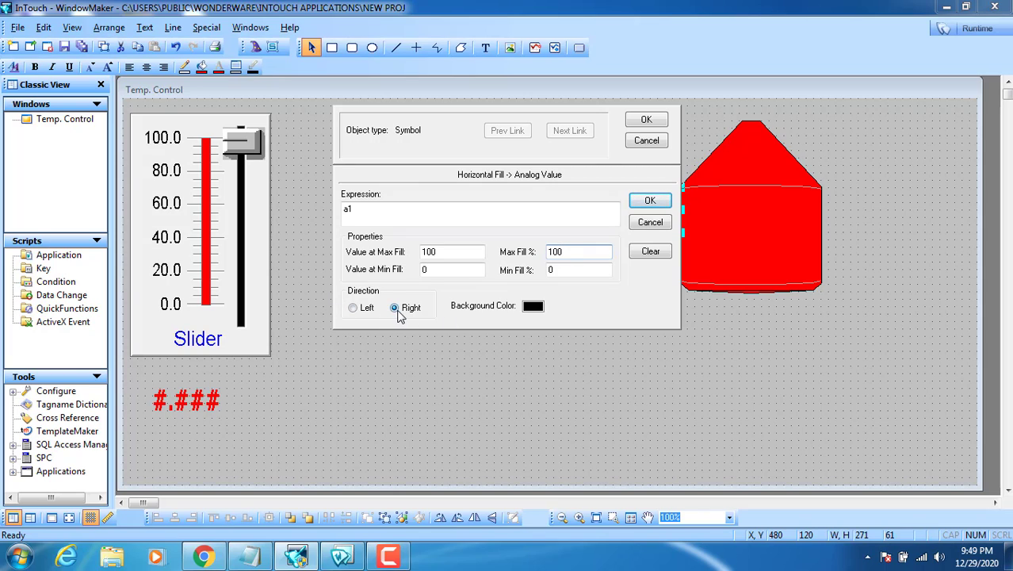
# Step: Set the background color of the pipe's horizontal fill to white and apply the link
pyautogui.click(538, 309)
pyautogui.click(620, 391)
pyautogui.moveTo(561, 269); pyautogui.dragTo(484, 268)
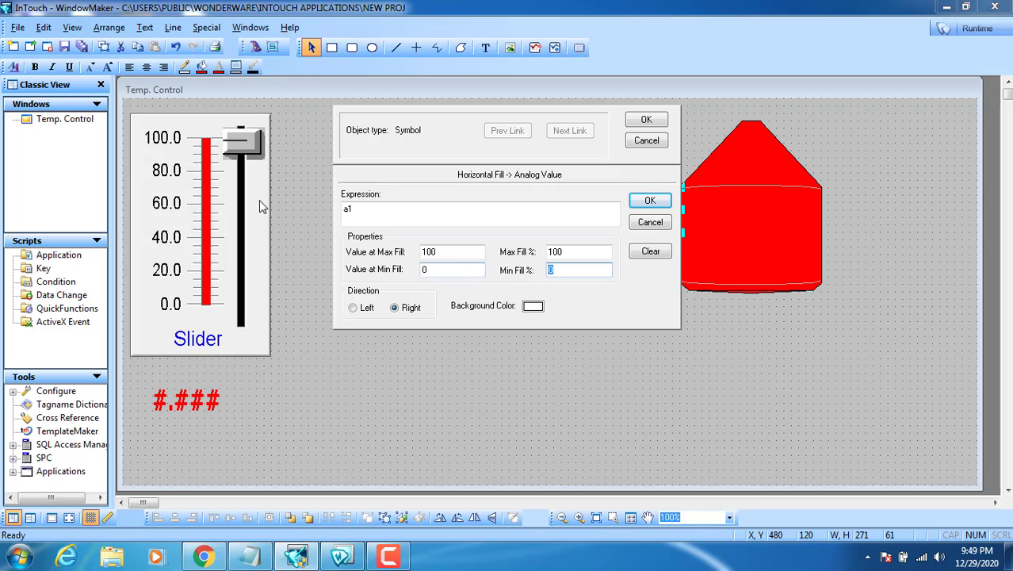
pyautogui.doubleClick(427, 252)
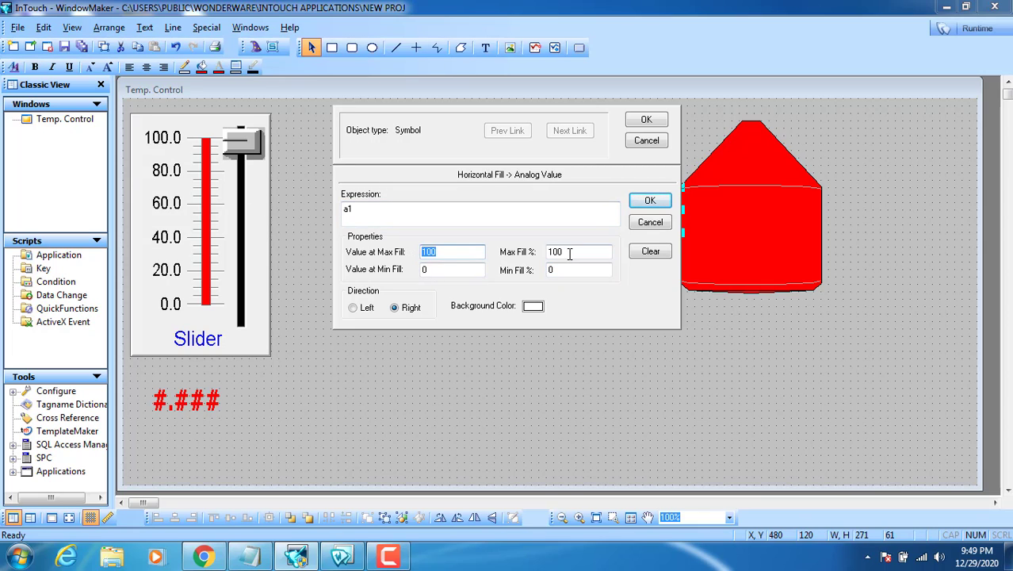
pyautogui.moveTo(569, 252); pyautogui.dragTo(530, 253)
pyautogui.click(646, 119)
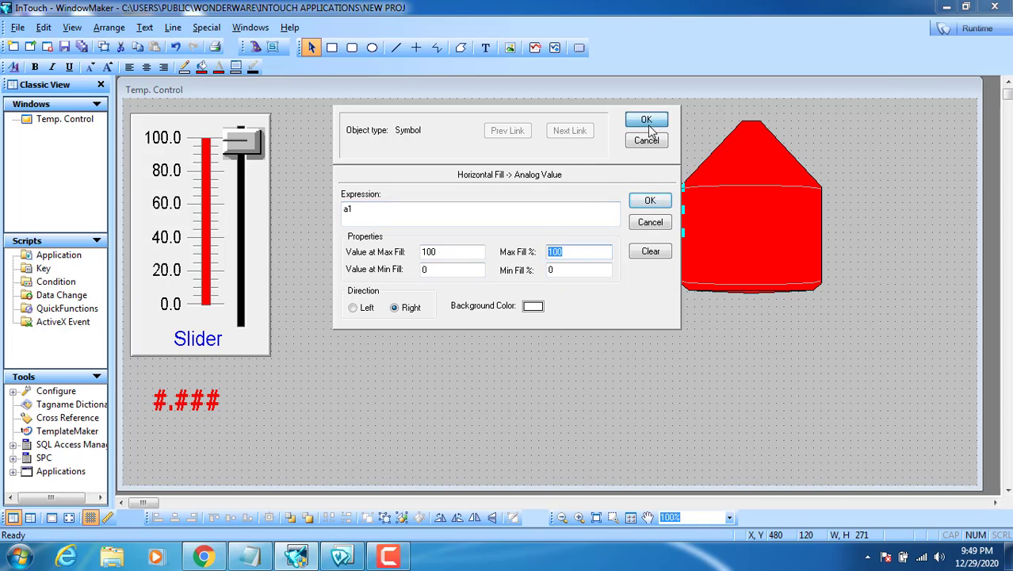
# Step: Test the pipe's horizontal fill in runtime by lowering the slider to 0 and raising it to 100
pyautogui.click(947, 7)
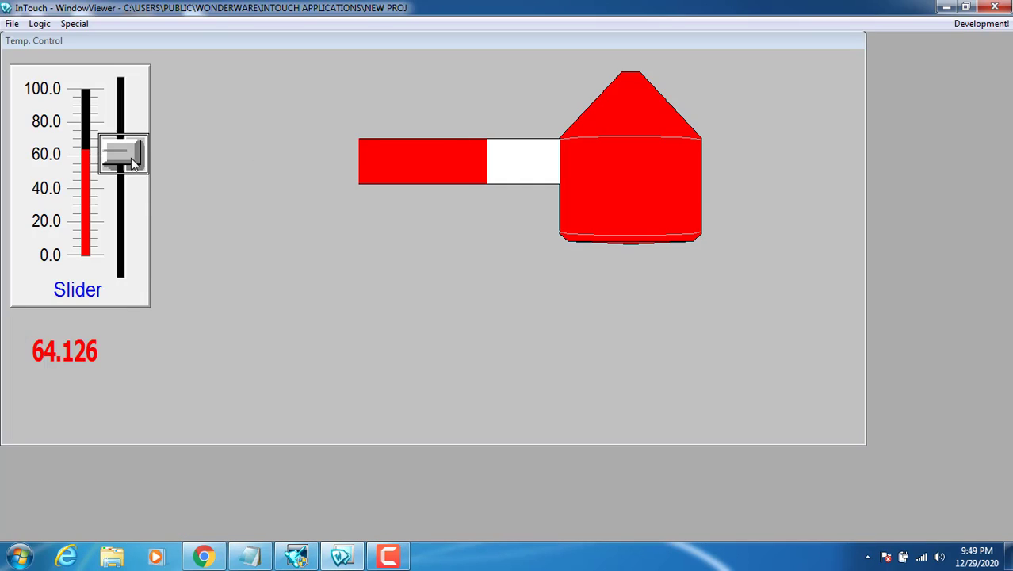
pyautogui.moveTo(131, 158); pyautogui.dragTo(116, 309)
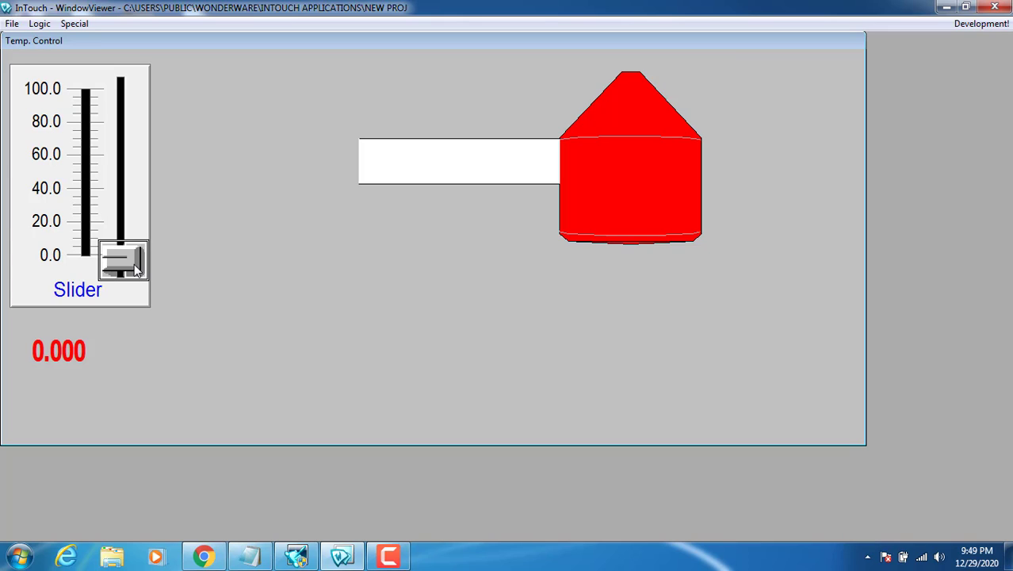
pyautogui.moveTo(133, 262); pyautogui.dragTo(134, 263)
pyautogui.moveTo(132, 264); pyautogui.dragTo(111, 73)
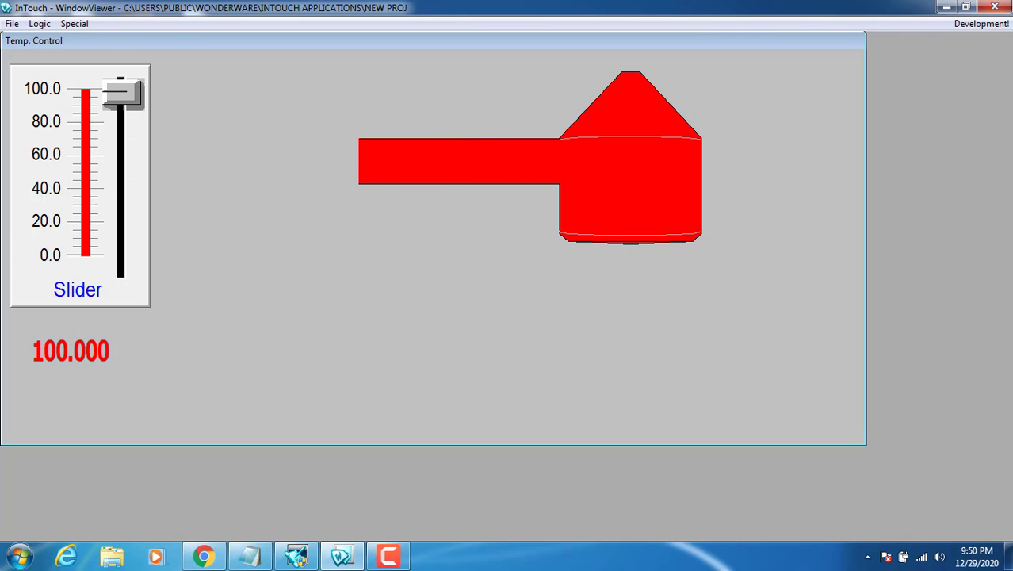
# Step: Return to development mode, change the pipe's horizontal fill direction to Left and apply the link
pyautogui.click(966, 24)
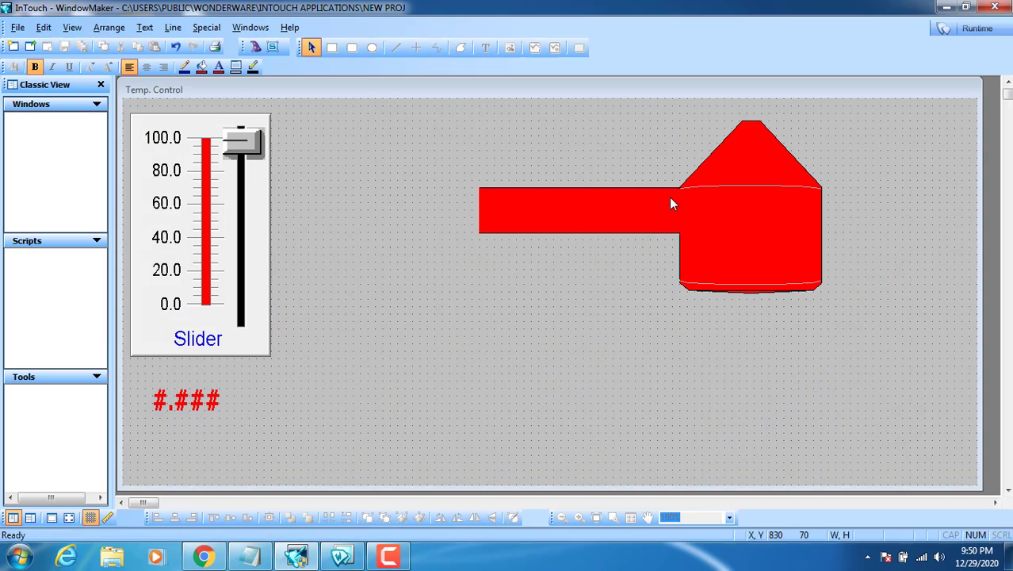
pyautogui.doubleClick(601, 223)
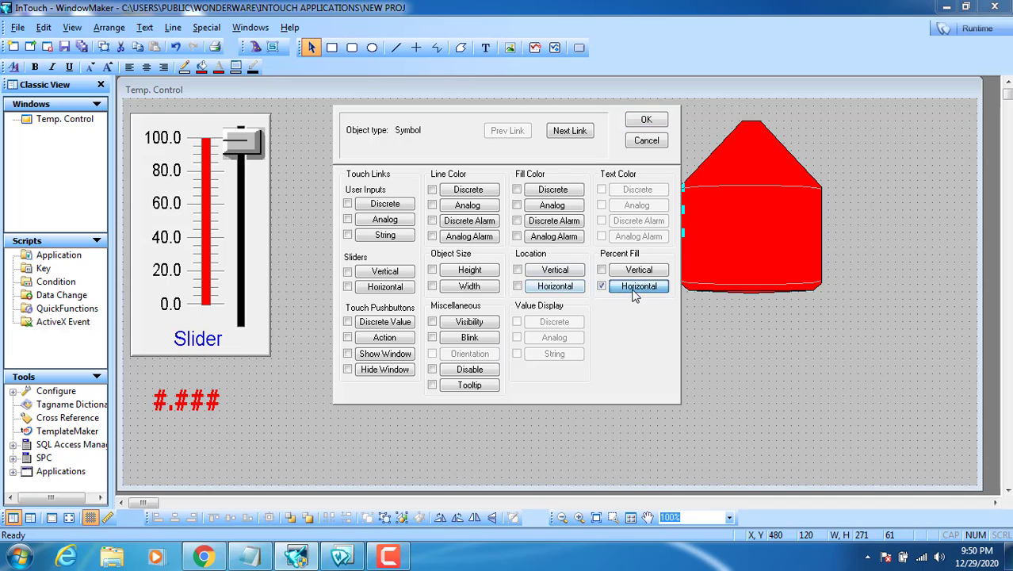
pyautogui.click(638, 287)
pyautogui.click(370, 309)
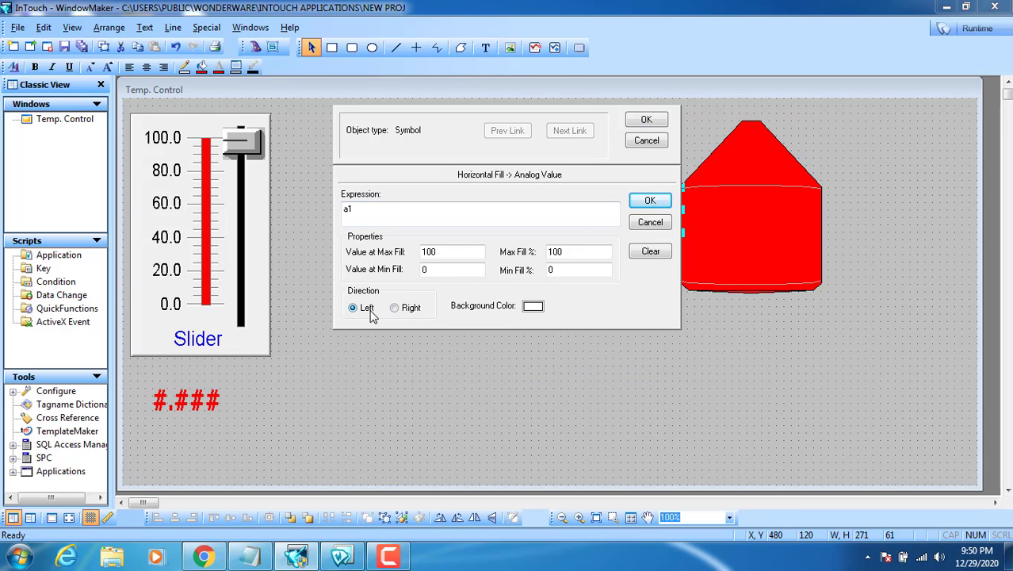
pyautogui.click(647, 121)
# Step: Test the pipe's leftward fill in runtime by lowering the slider to 0, and return to development mode
pyautogui.click(956, 28)
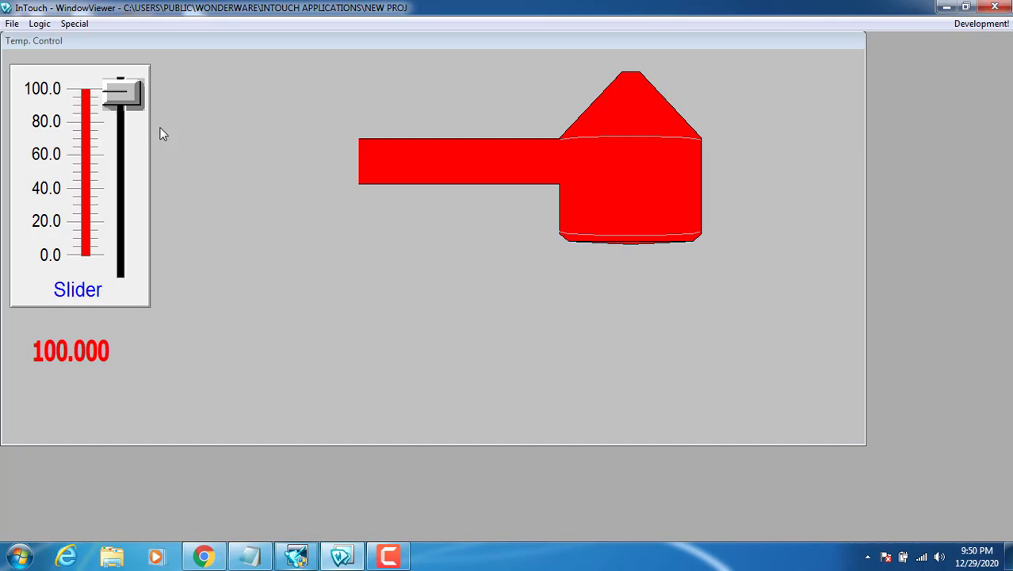
pyautogui.moveTo(128, 86); pyautogui.dragTo(131, 284)
pyautogui.click(980, 24)
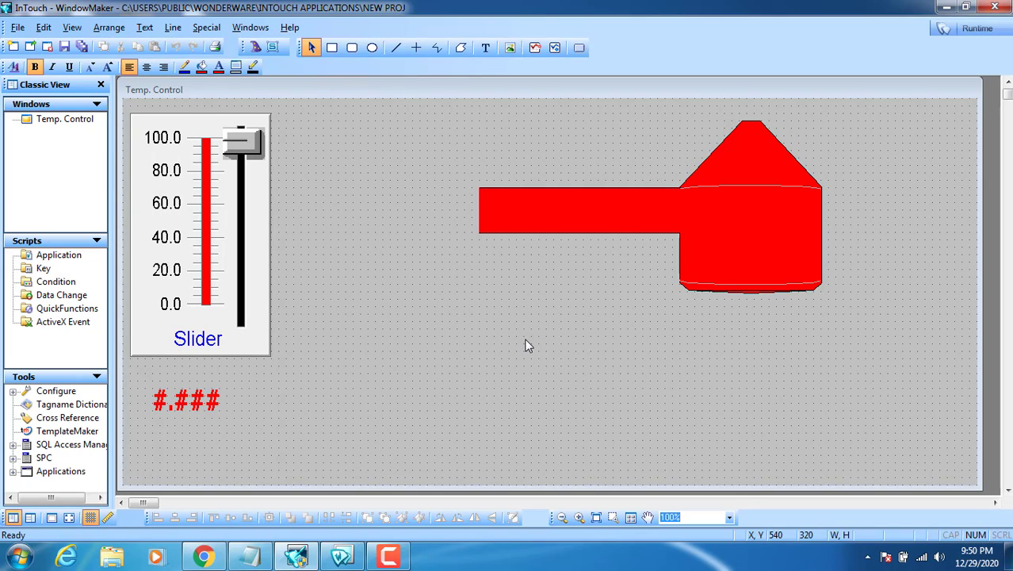
pyautogui.click(793, 254)
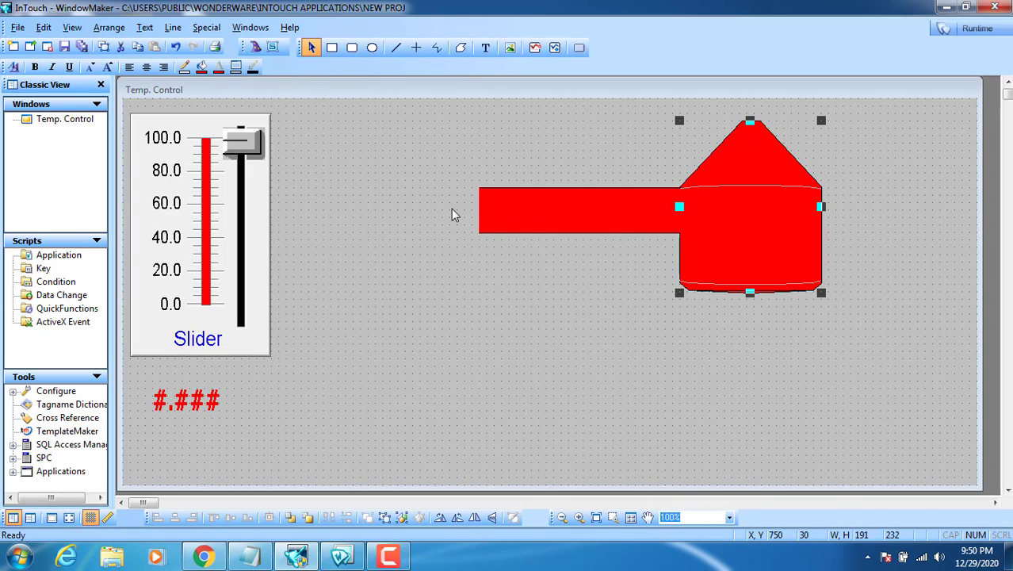
pyautogui.doubleClick(722, 247)
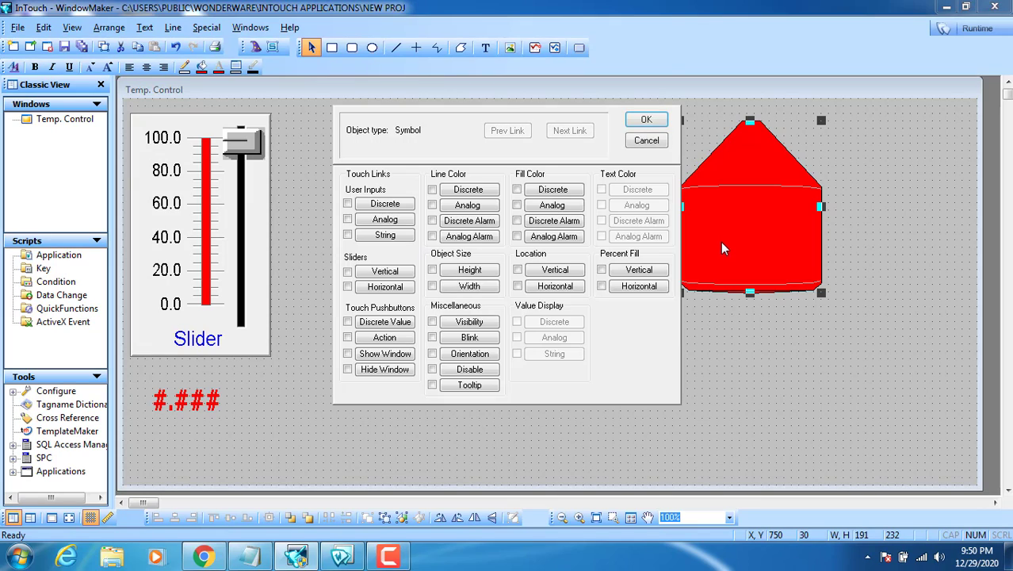
pyautogui.click(638, 271)
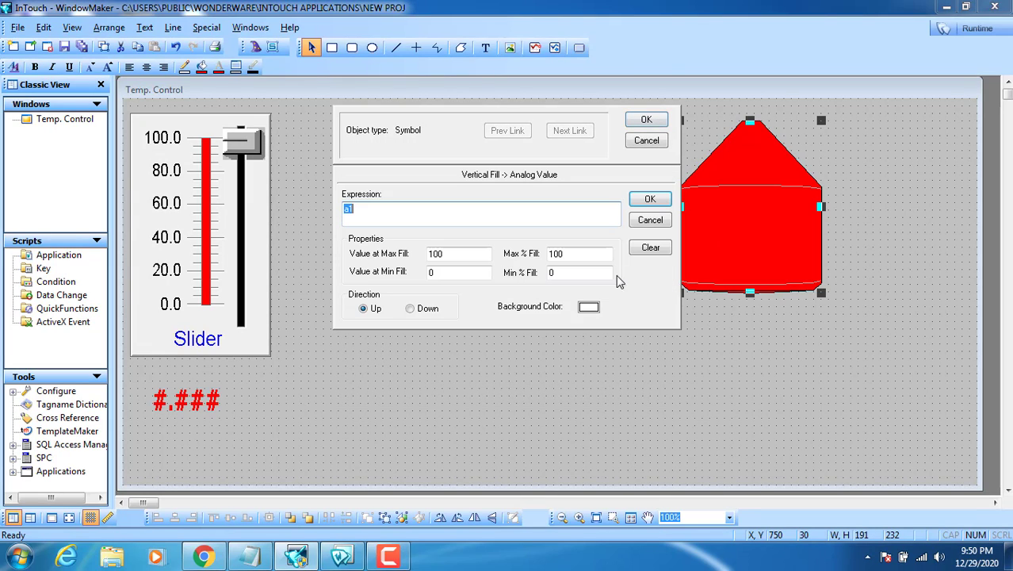
pyautogui.doubleClick(452, 253)
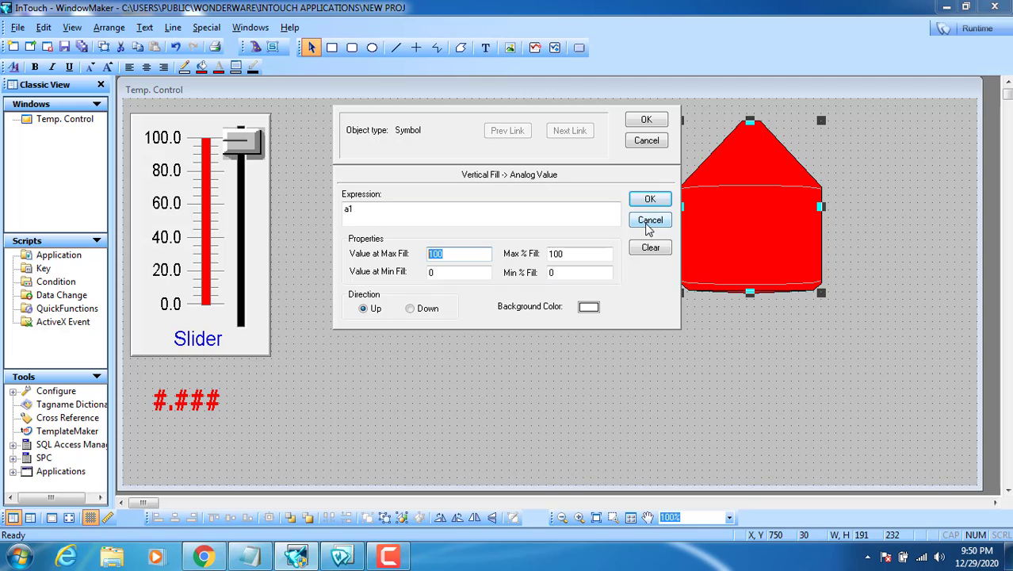
pyautogui.click(644, 143)
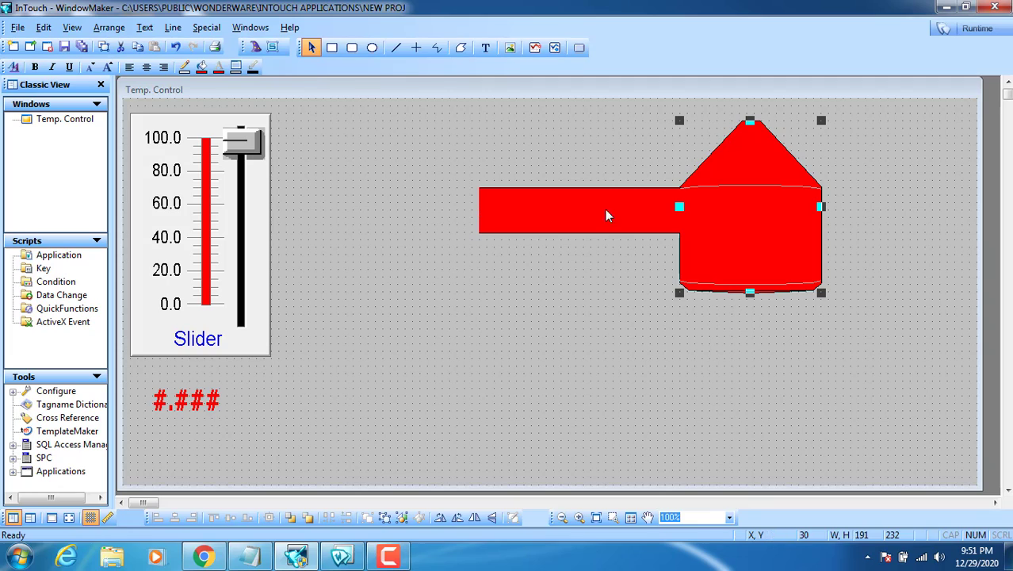
# Step: Add a vertical fill link to the tank with expression a1, value at max fill 50 and direction Up
pyautogui.doubleClick(708, 231)
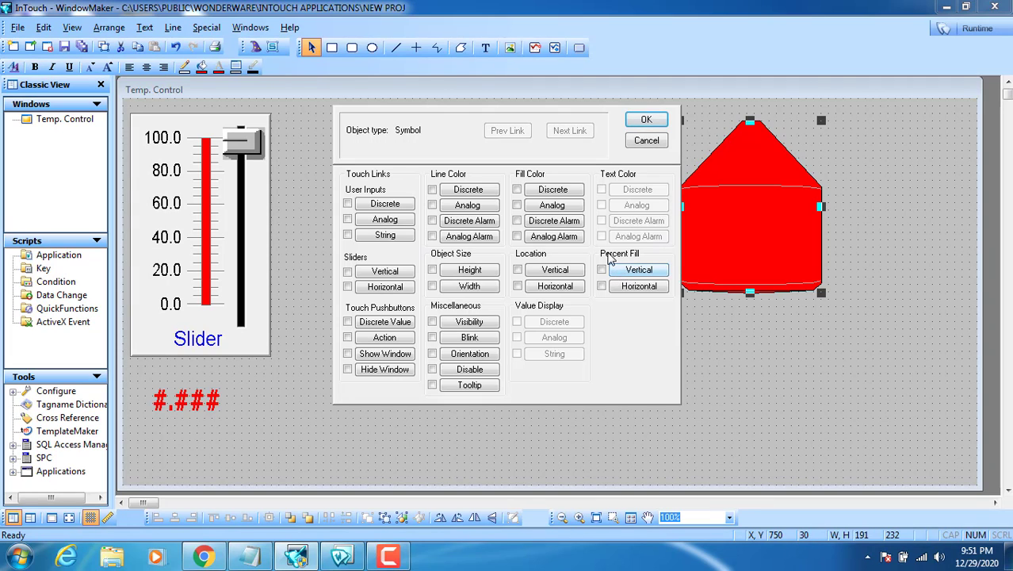
pyautogui.click(631, 269)
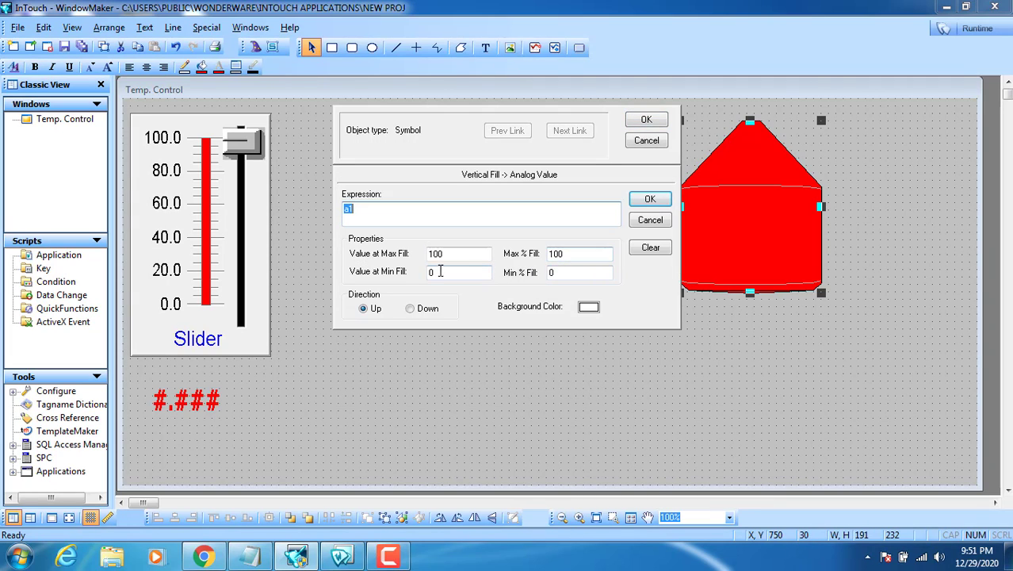
pyautogui.moveTo(450, 254); pyautogui.dragTo(393, 254)
pyautogui.write('50')
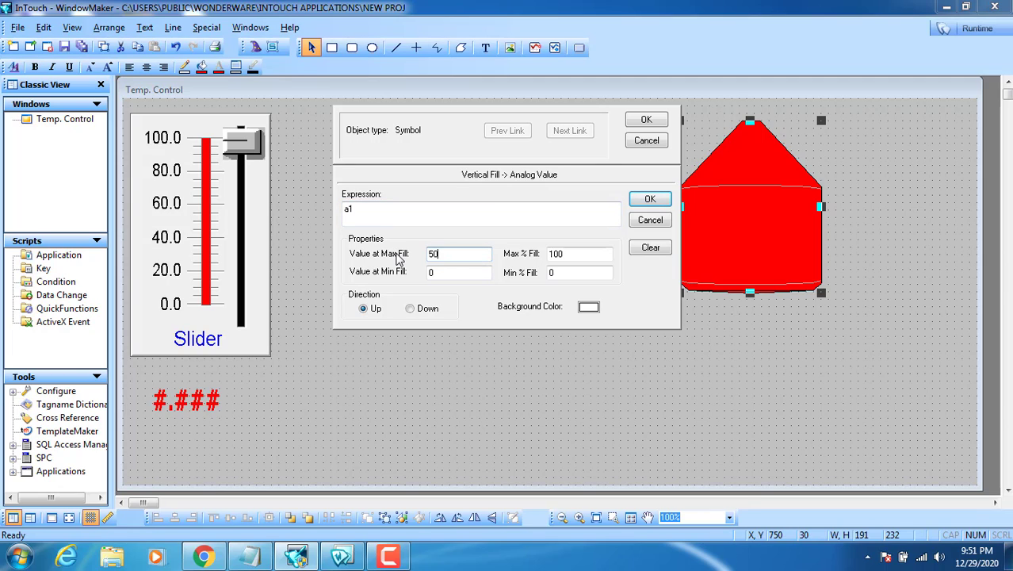
pyautogui.click(573, 254)
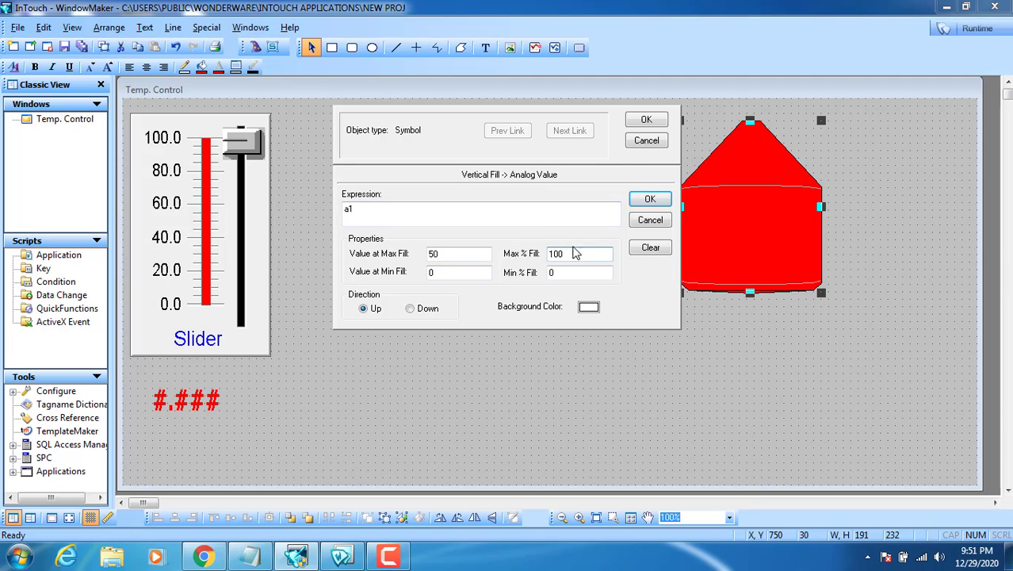
pyautogui.click(646, 120)
# Step: Check the window briefly in runtime, and disable the pipe's horizontal percent fill link in development mode
pyautogui.click(971, 29)
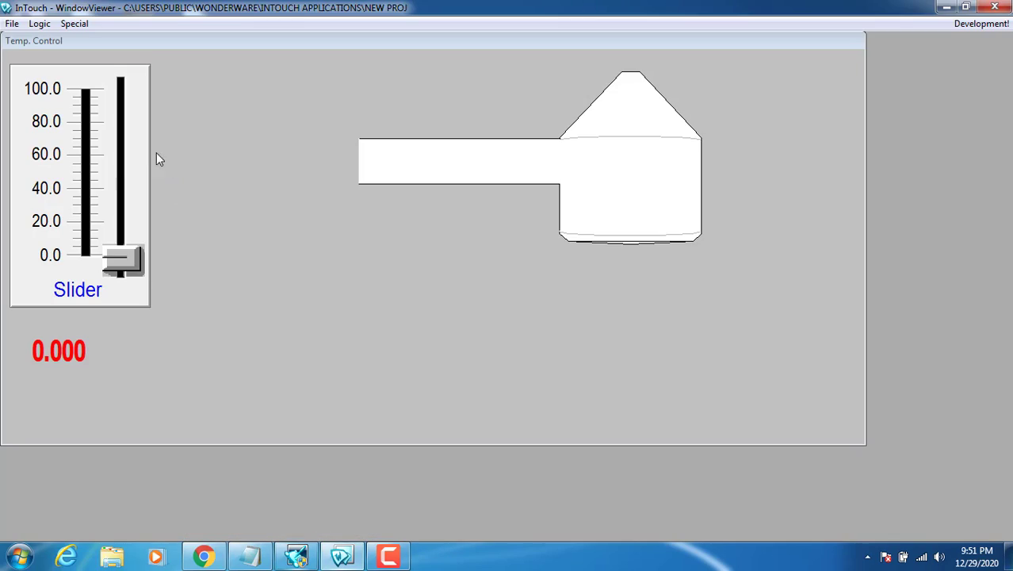
pyautogui.click(981, 23)
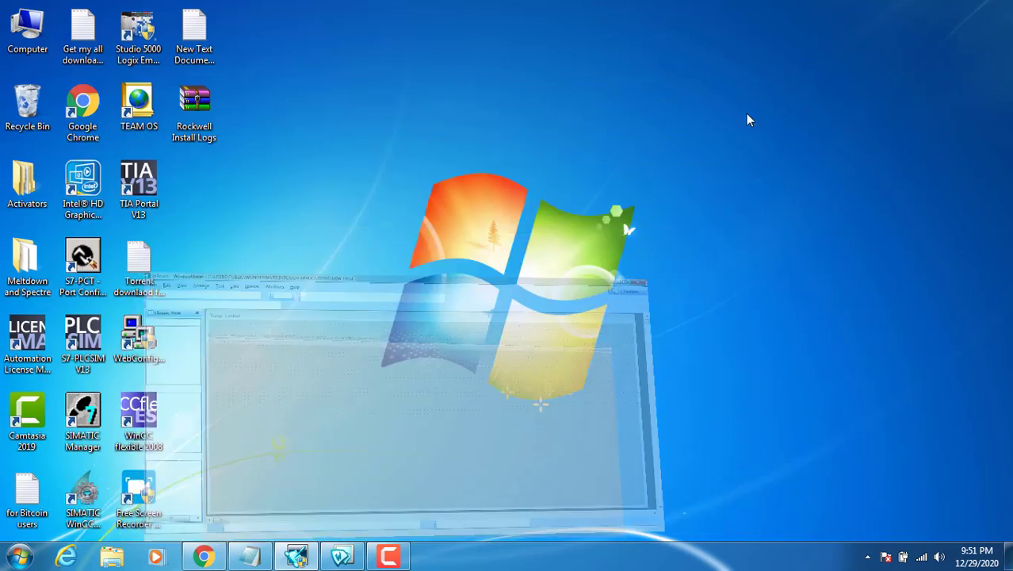
pyautogui.doubleClick(602, 210)
pyautogui.click(602, 285)
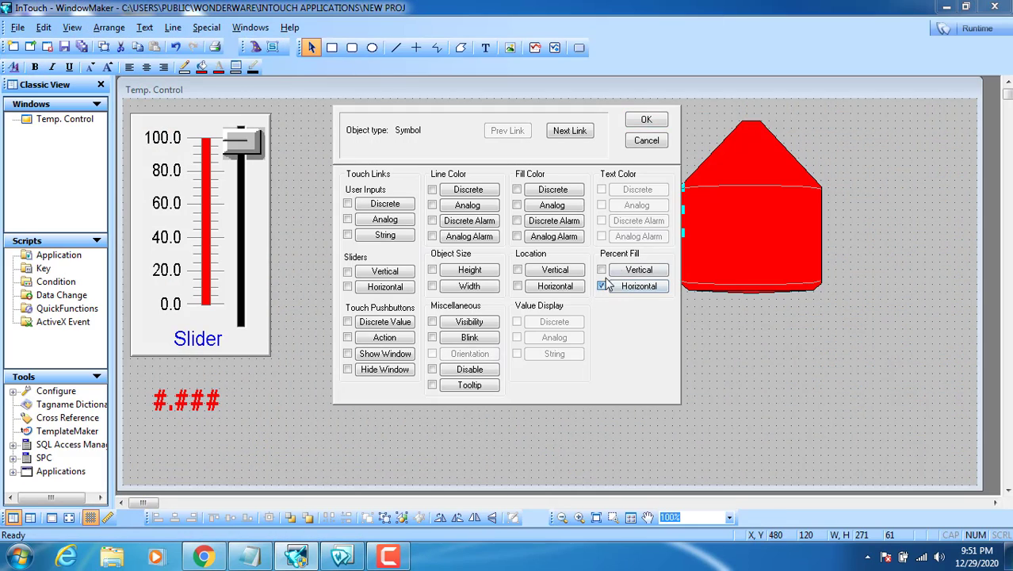
pyautogui.click(646, 120)
# Step: Test the tank's vertical fill in runtime by raising the slider from 0 to about 50, and return to development mode
pyautogui.click(950, 29)
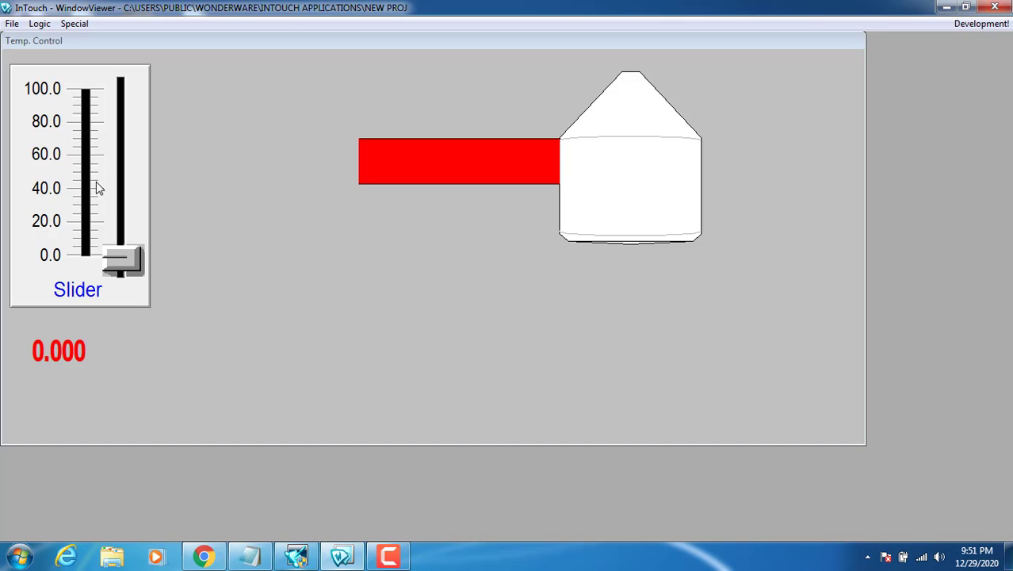
pyautogui.moveTo(121, 264); pyautogui.dragTo(146, 156)
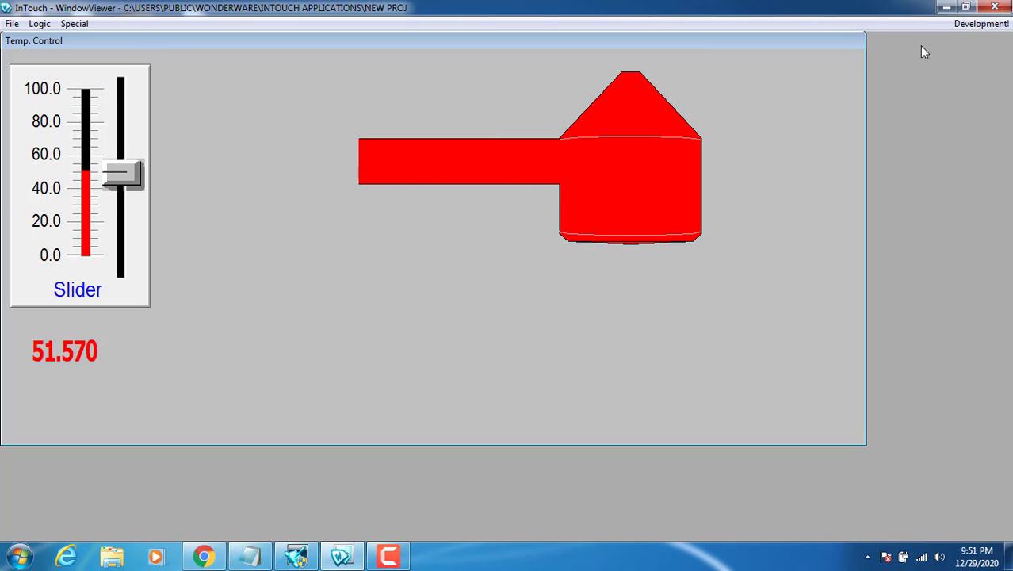
pyautogui.click(977, 28)
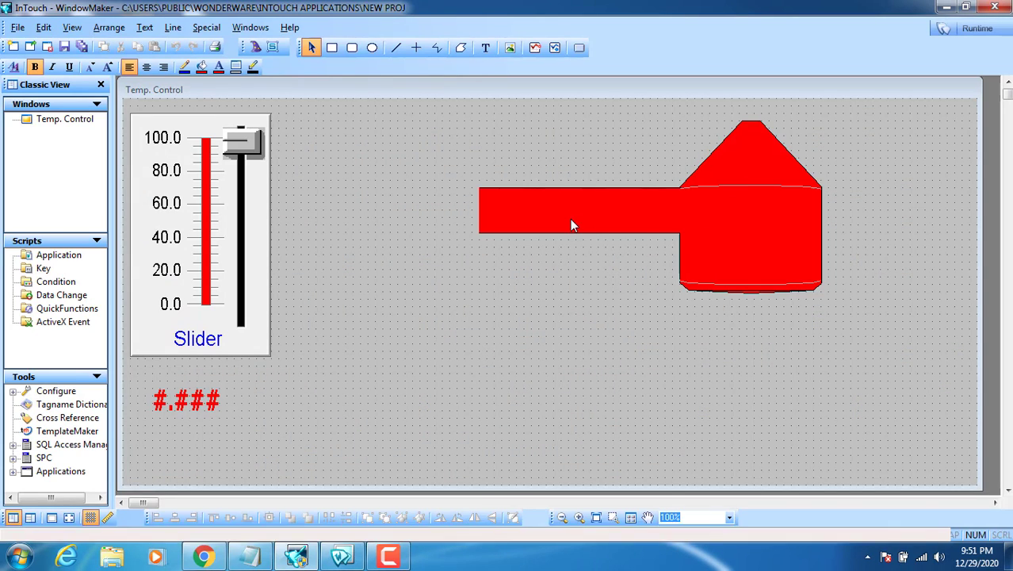
# Step: Re-enable the pipe's horizontal fill link with expression a1 and direction Left
pyautogui.click(570, 218)
pyautogui.doubleClick(570, 217)
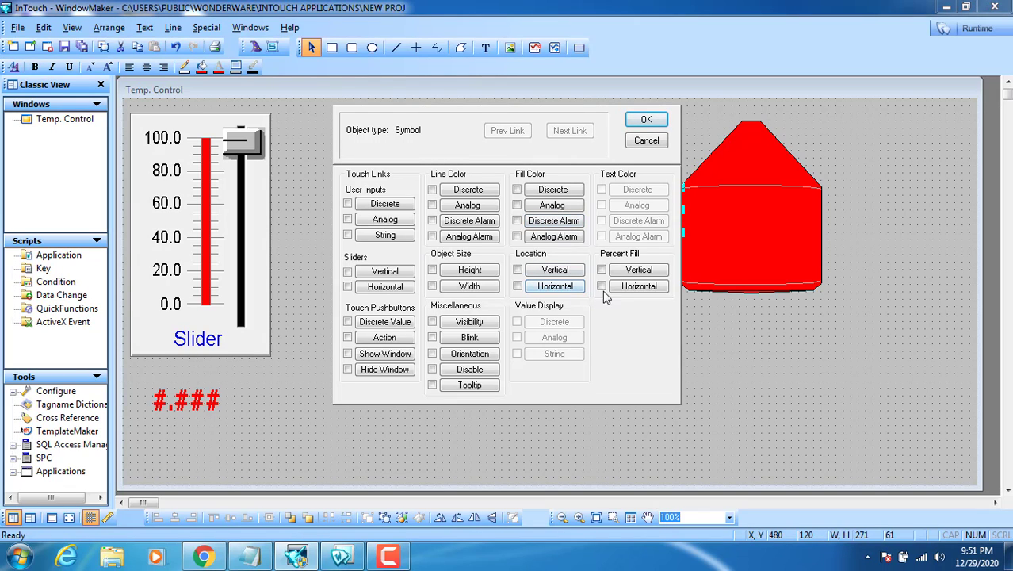
pyautogui.click(643, 290)
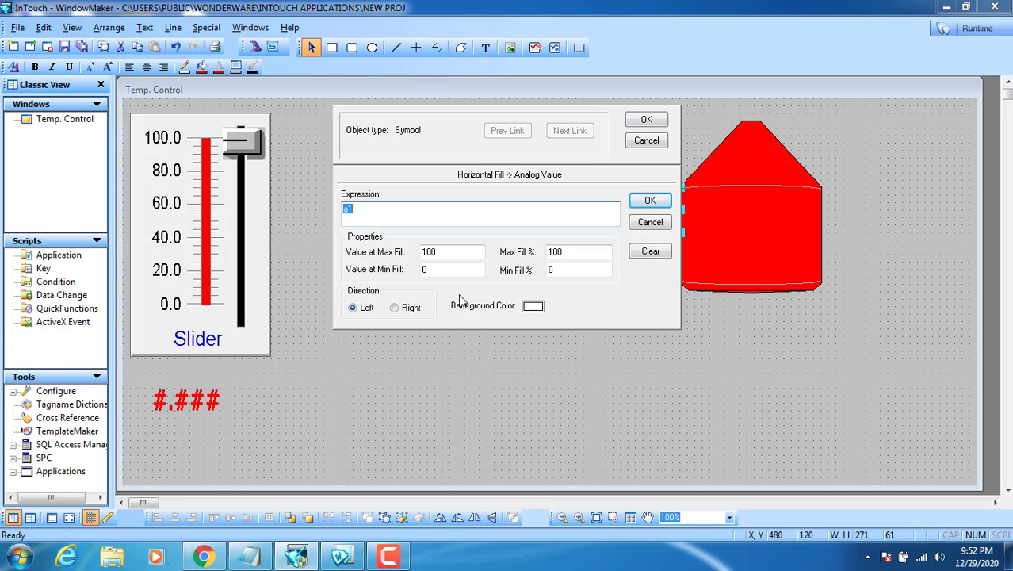
pyautogui.click(354, 309)
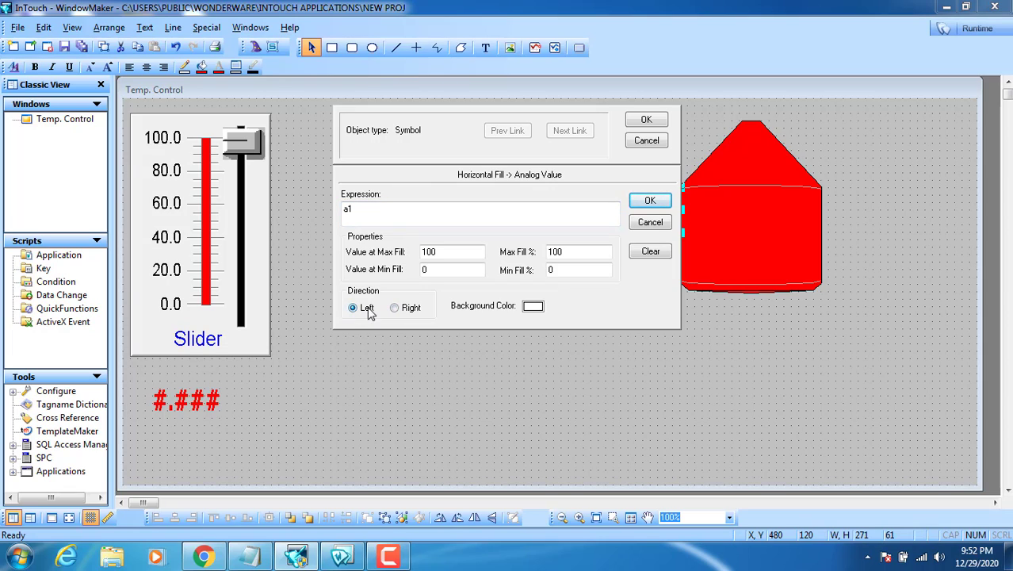
# Step: Set the pipe's horizontal fill value at min fill to 50 with max fill at 100, and apply the link
pyautogui.doubleClick(577, 270)
pyautogui.doubleClick(448, 271)
pyautogui.doubleClick(578, 252)
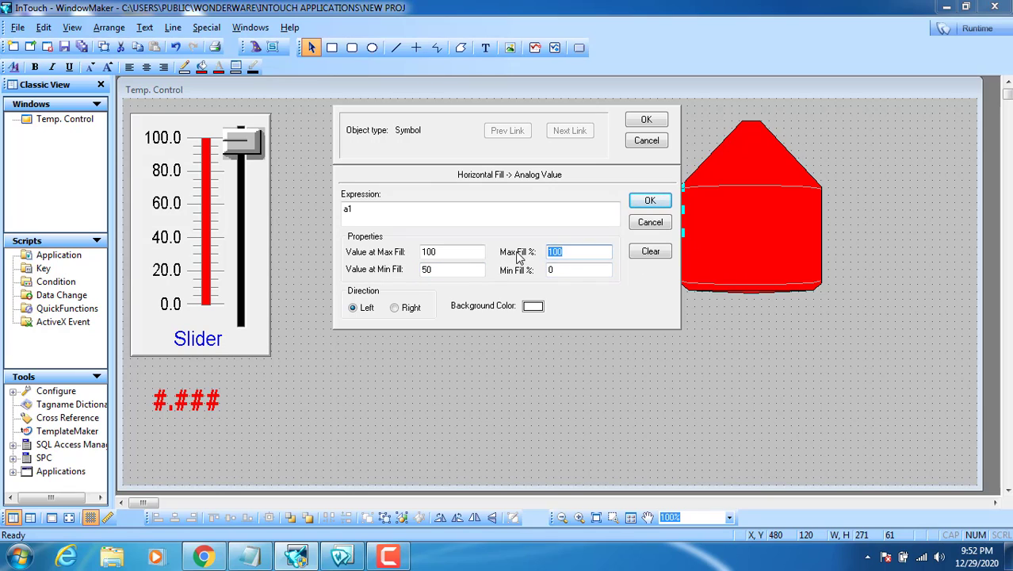
pyautogui.moveTo(464, 249); pyautogui.dragTo(418, 247)
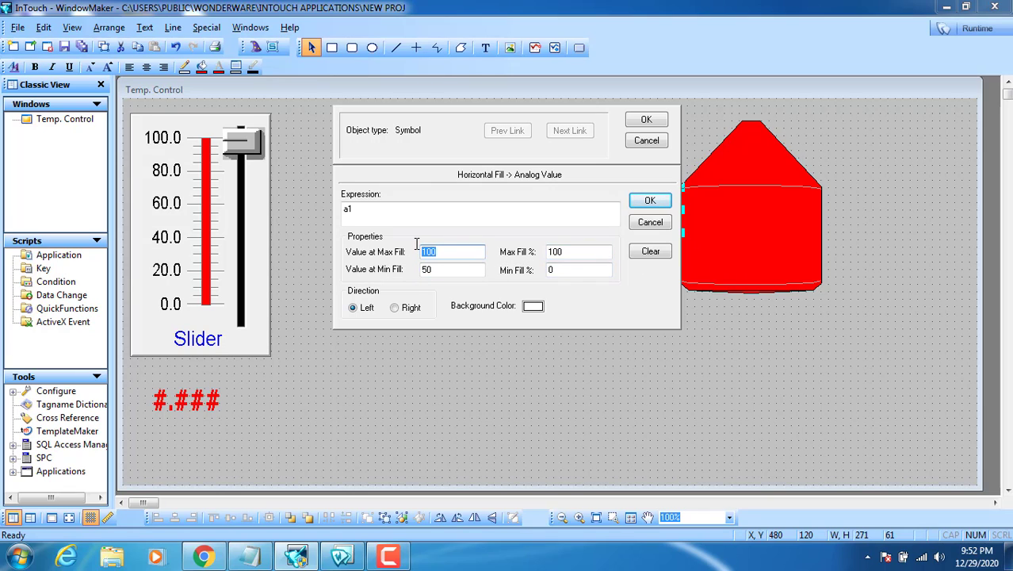
pyautogui.doubleClick(555, 270)
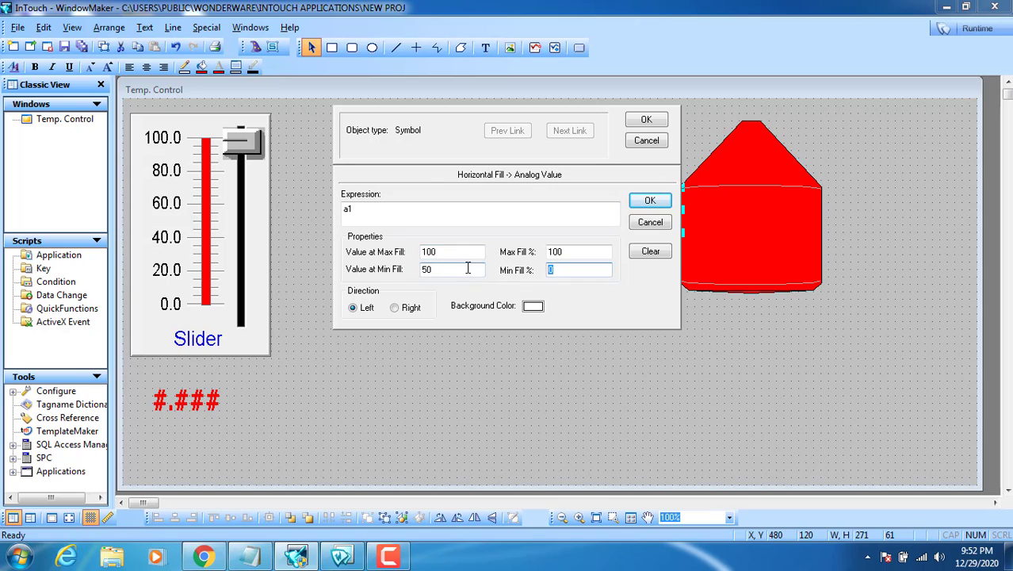
pyautogui.moveTo(467, 269); pyautogui.dragTo(399, 264)
pyautogui.moveTo(468, 251); pyautogui.dragTo(407, 256)
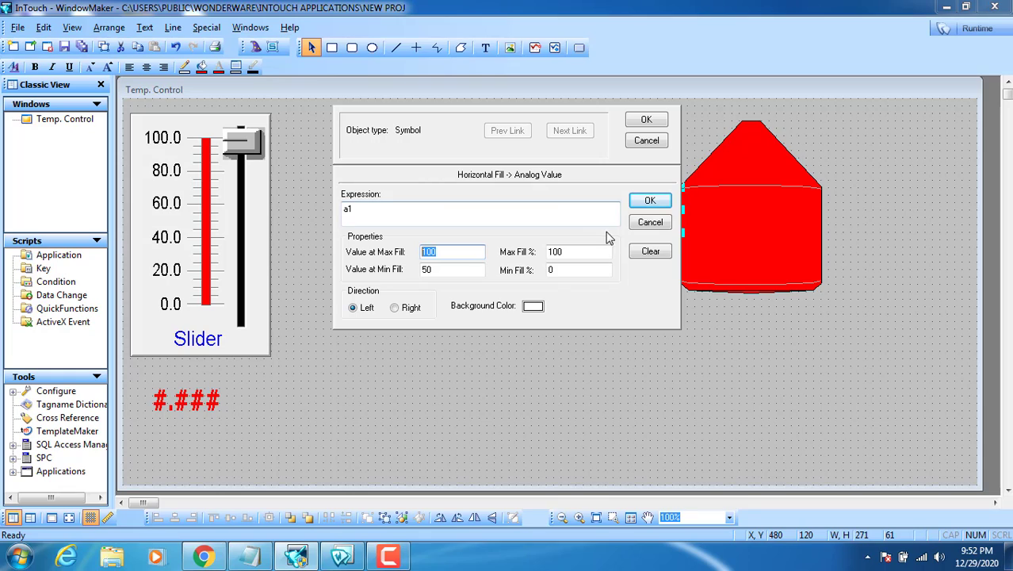
pyautogui.moveTo(444, 268); pyautogui.dragTo(392, 262)
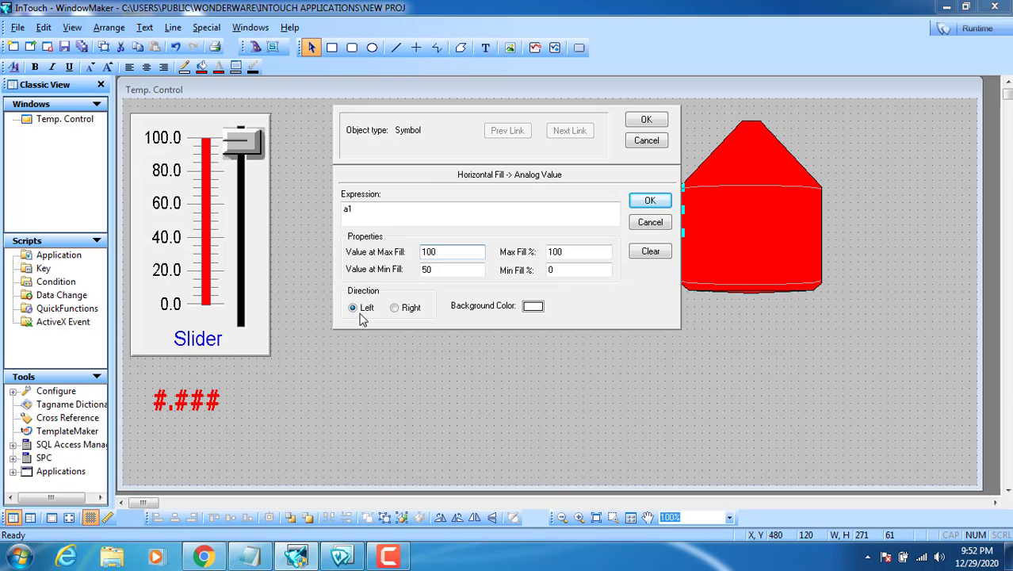
pyautogui.click(663, 116)
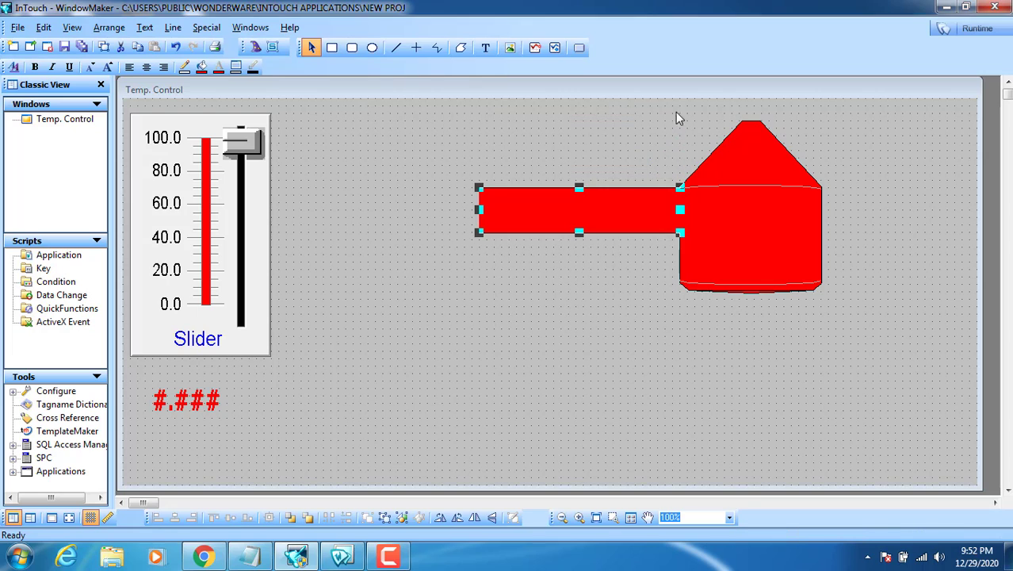
# Step: Test the tank and pipe fills together in runtime by lowering the slider to 0 and raising it toward 100
pyautogui.click(977, 28)
pyautogui.moveTo(104, 174); pyautogui.dragTo(102, 268)
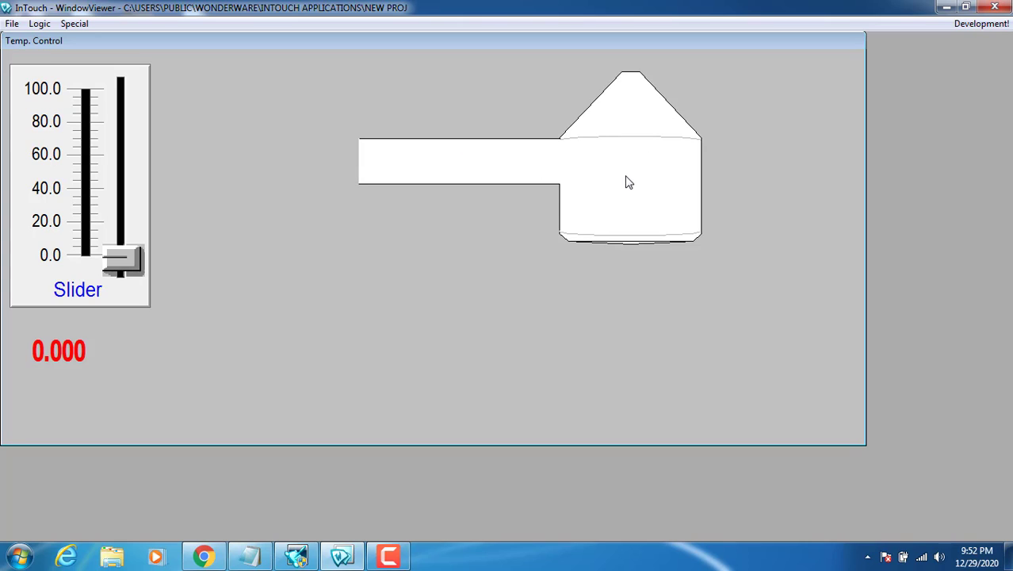
pyautogui.moveTo(122, 271); pyautogui.dragTo(119, 98)
# Step: Return to development mode and delete the pipe beside the tank
pyautogui.click(982, 23)
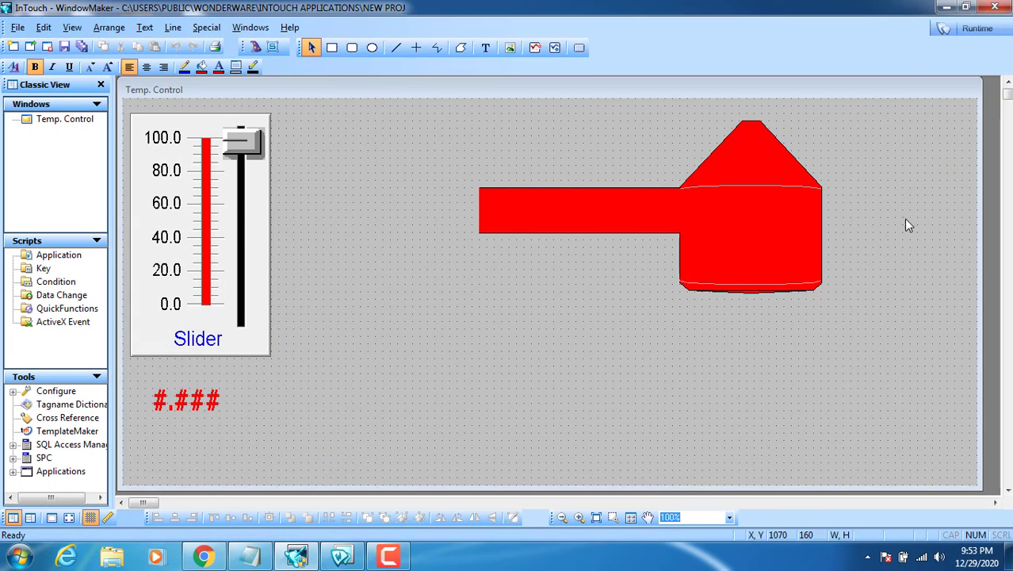
pyautogui.click(583, 228)
pyautogui.press('Delete')
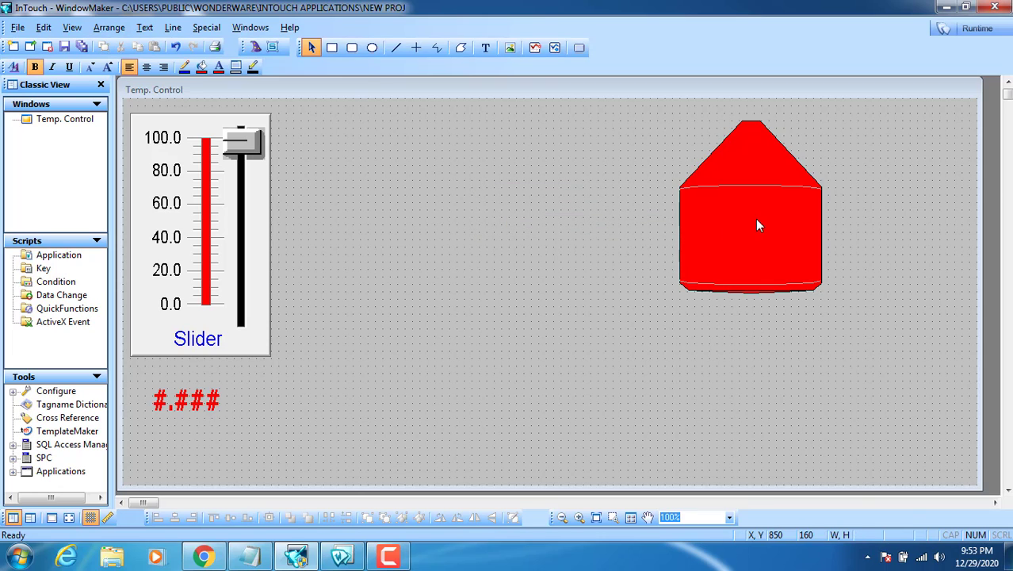
# Step: Move the tank to the lower middle of the Temp. Control window and shrink it to about 141 by 141
pyautogui.moveTo(758, 222); pyautogui.dragTo(547, 342)
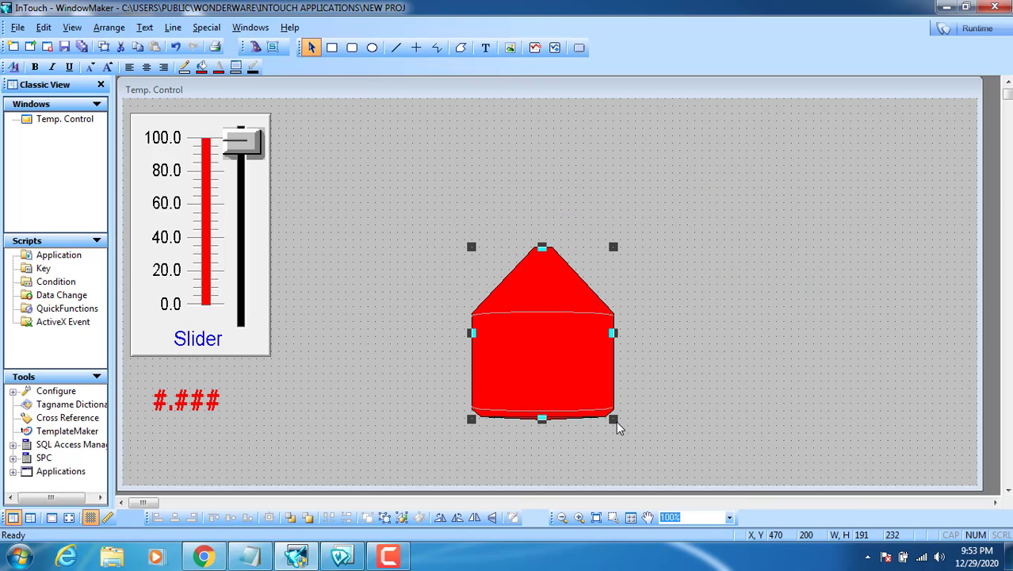
pyautogui.moveTo(613, 418); pyautogui.dragTo(576, 351)
# Step: Duplicate the resized tank
pyautogui.click(523, 330)
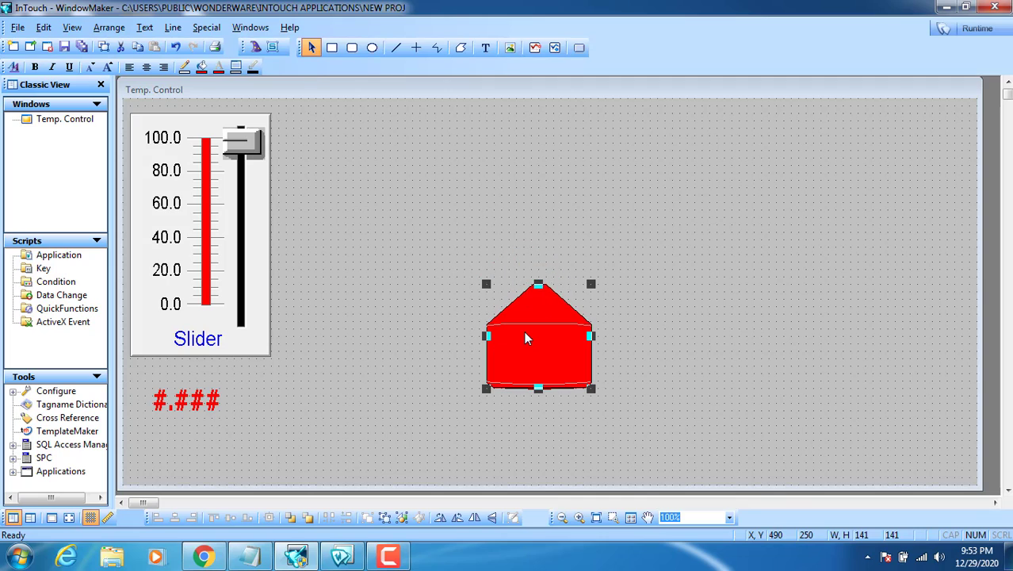
pyautogui.rightClick(523, 333)
pyautogui.click(564, 139)
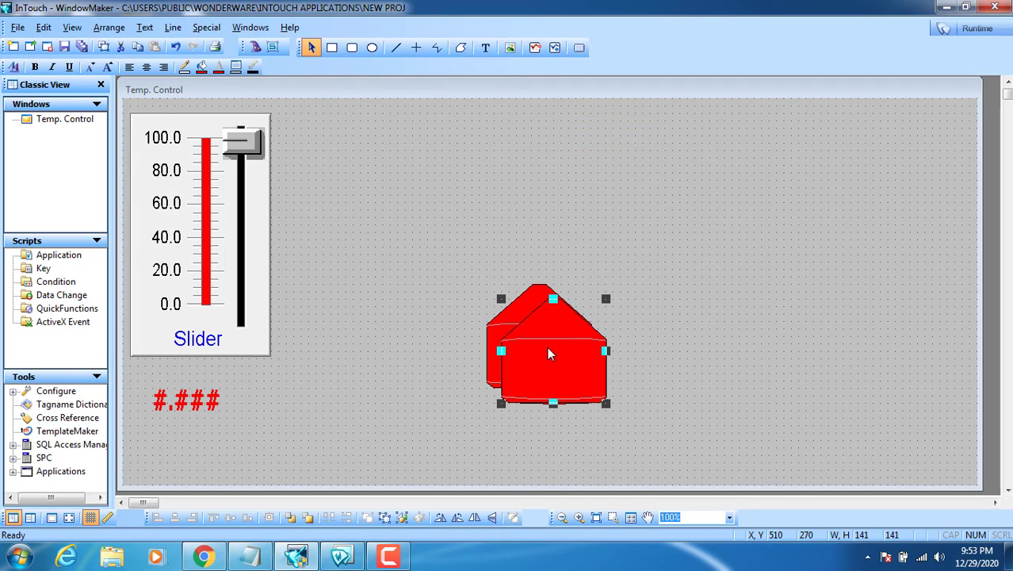
# Step: Place the duplicated tank directly above the original and rotate it clockwise twice so its cone points down
pyautogui.click(545, 278)
pyautogui.moveTo(539, 234); pyautogui.dragTo(529, 228)
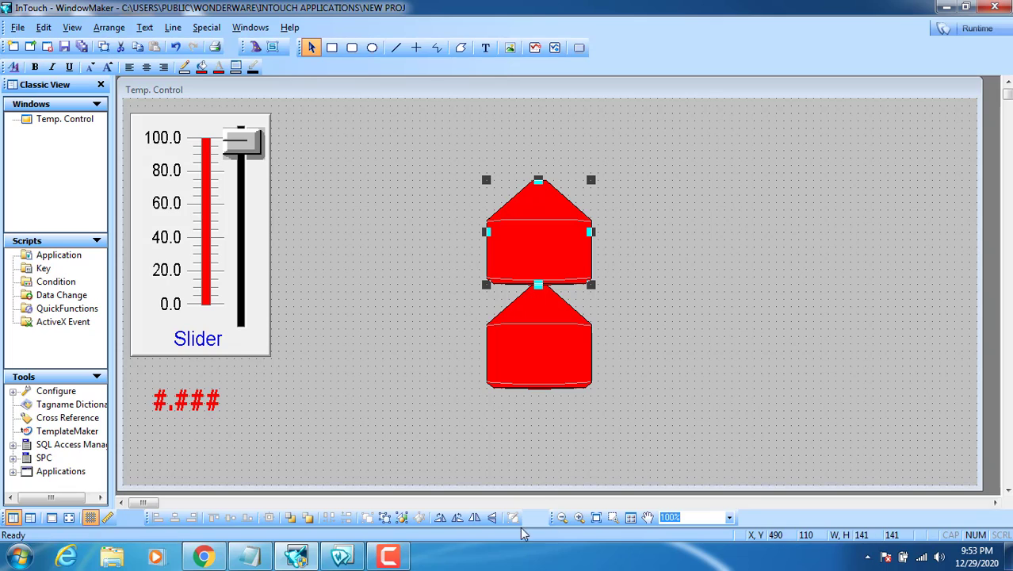
pyautogui.rightClick(517, 220)
pyautogui.moveTo(612, 342)
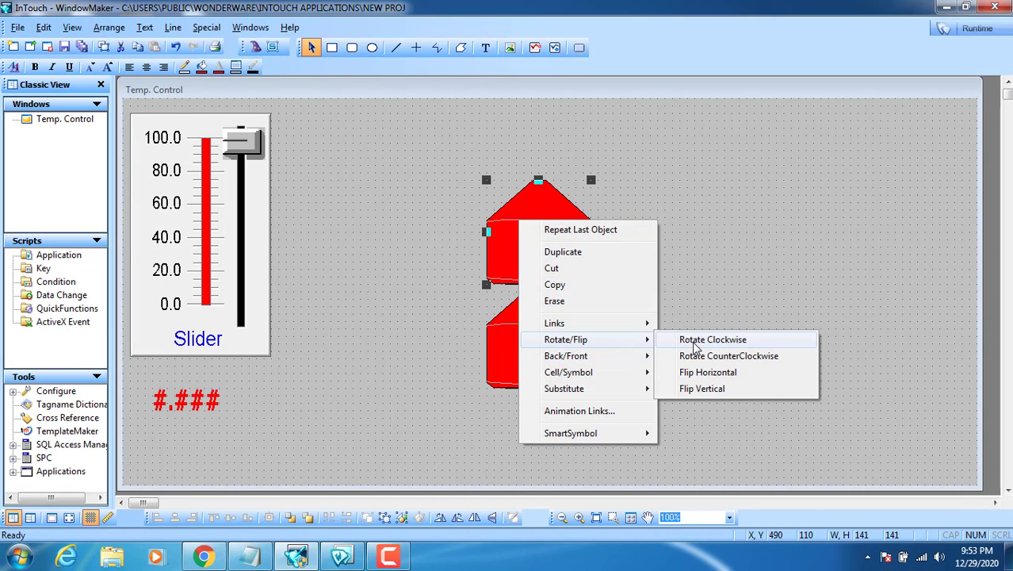
pyautogui.click(701, 340)
pyautogui.rightClick(539, 227)
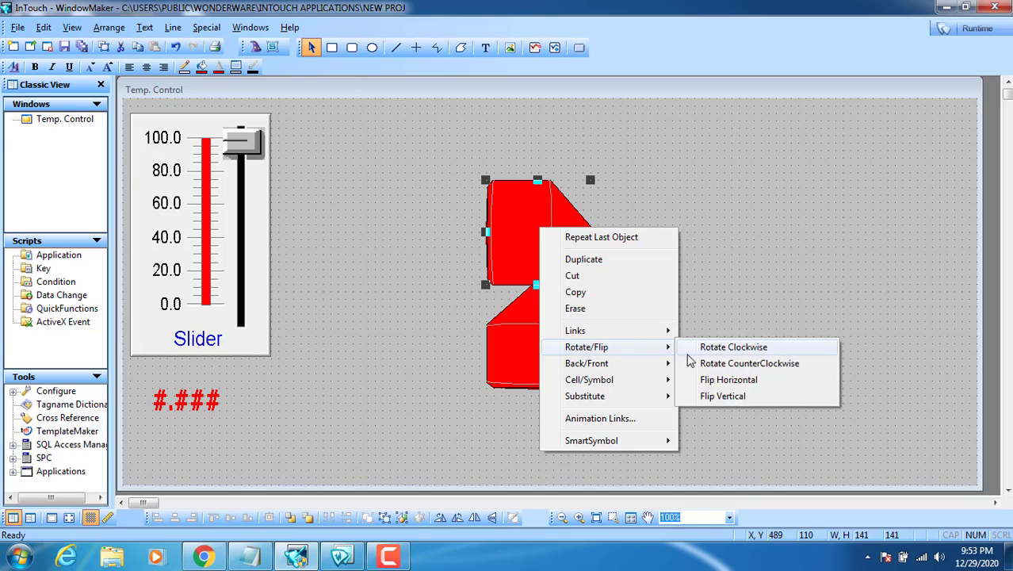
pyautogui.click(702, 347)
pyautogui.click(712, 301)
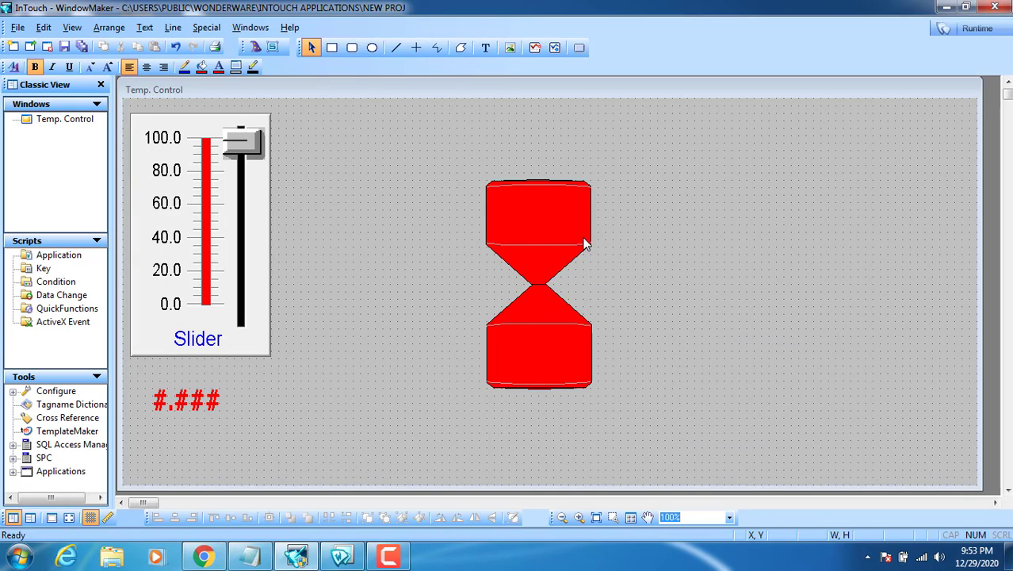
pyautogui.click(519, 228)
pyautogui.click(535, 366)
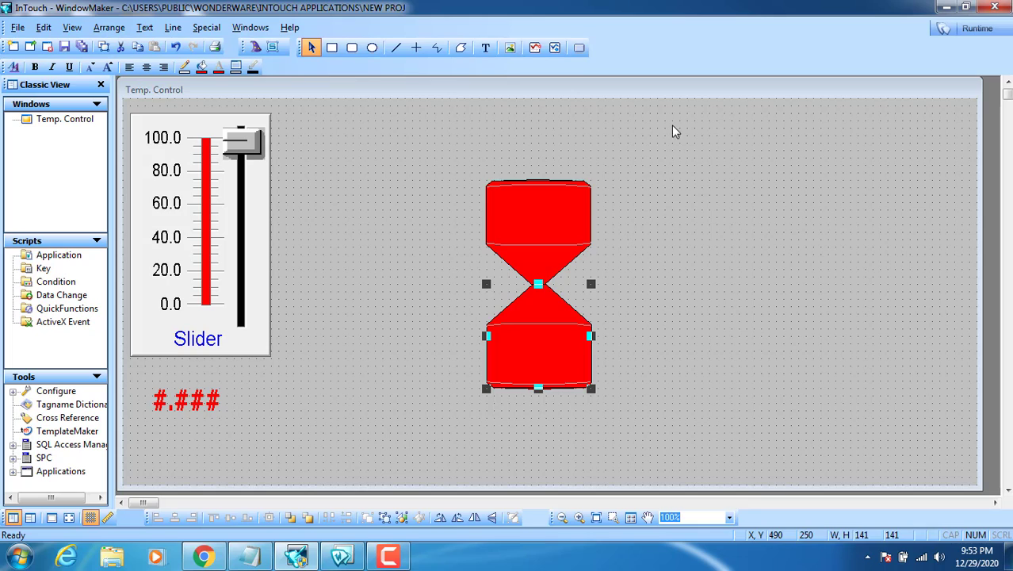
pyautogui.moveTo(671, 124); pyautogui.dragTo(387, 413)
pyautogui.click(630, 348)
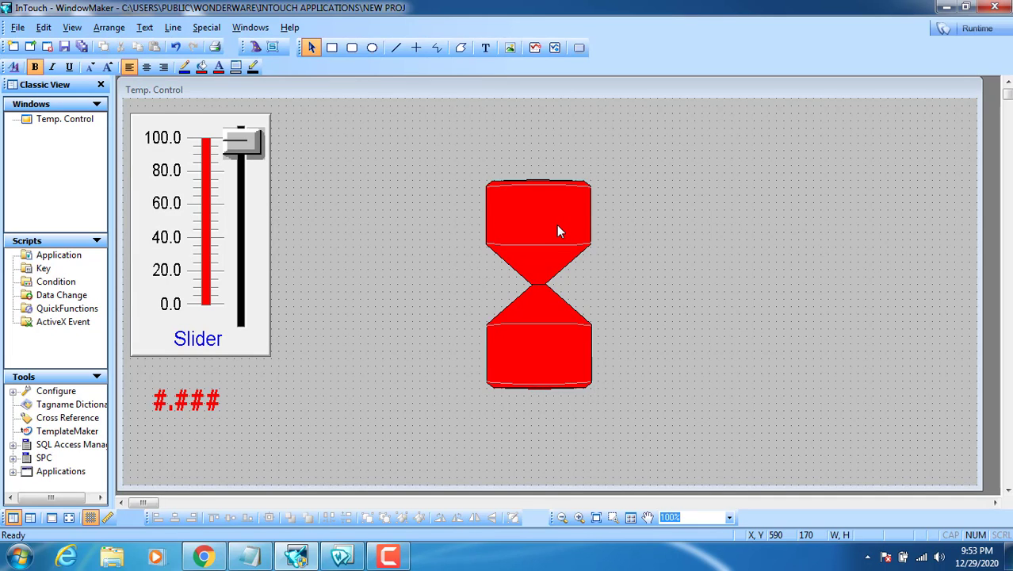
pyautogui.click(519, 377)
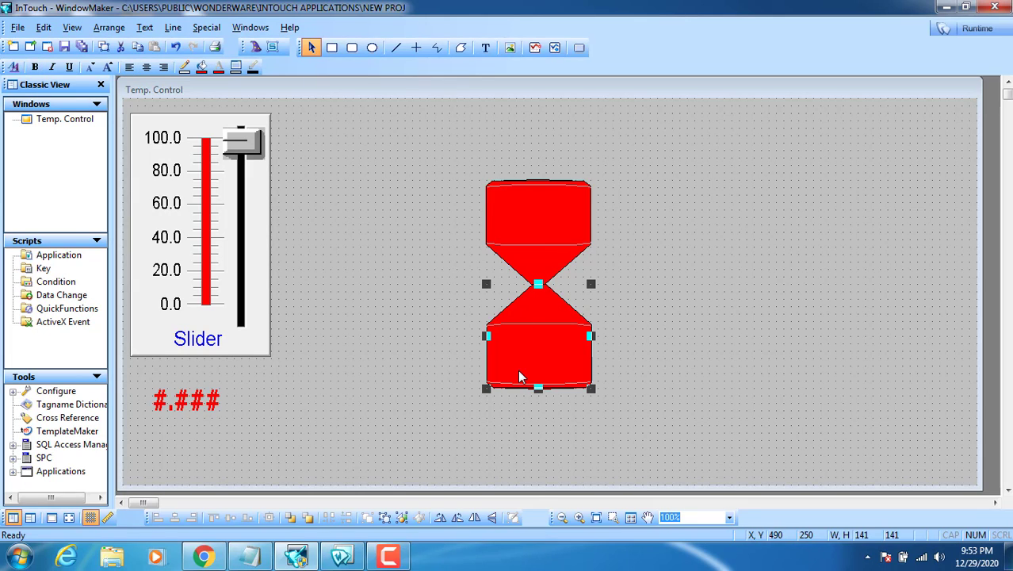
pyautogui.click(552, 217)
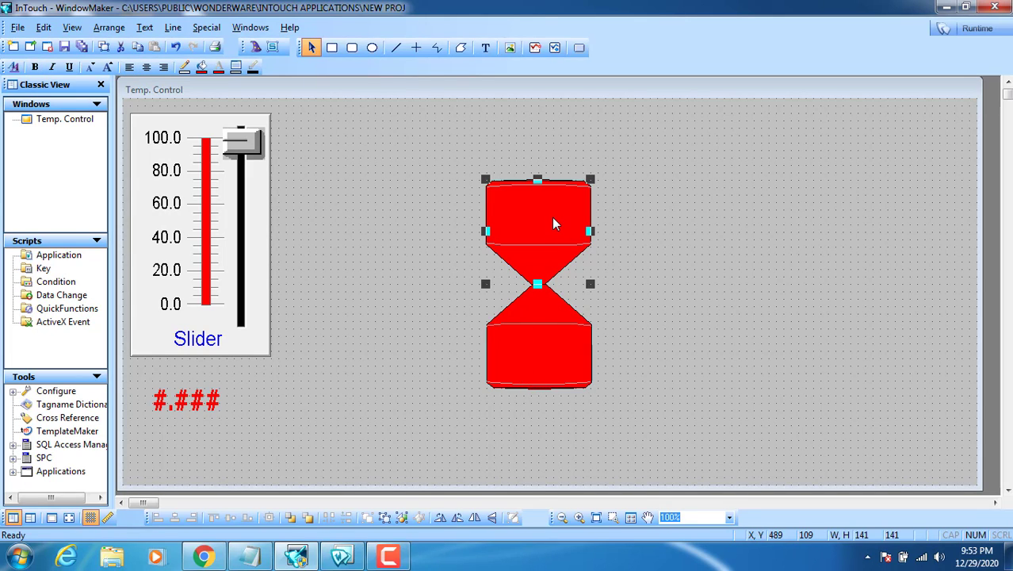
pyautogui.click(546, 339)
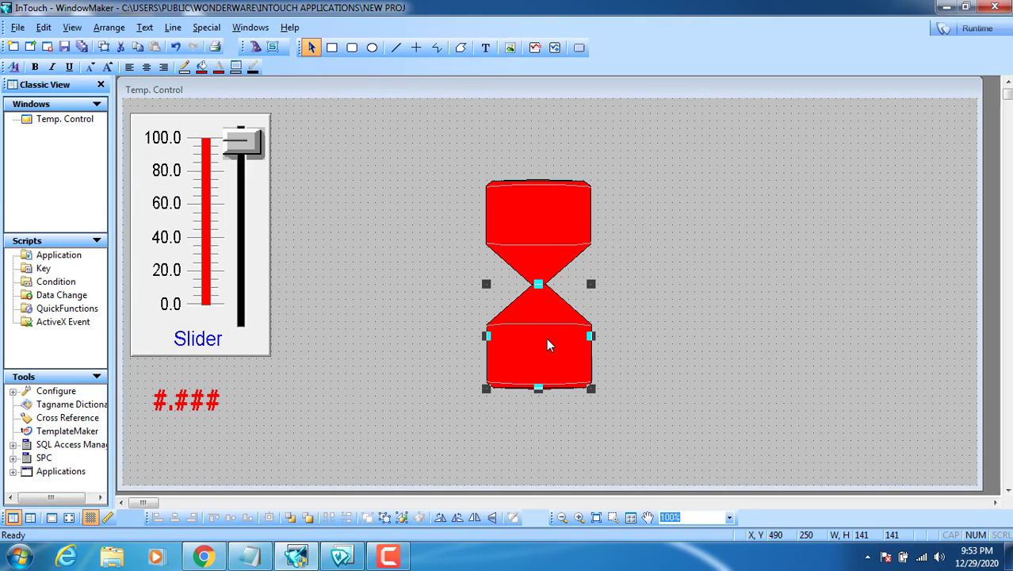
pyautogui.click(683, 303)
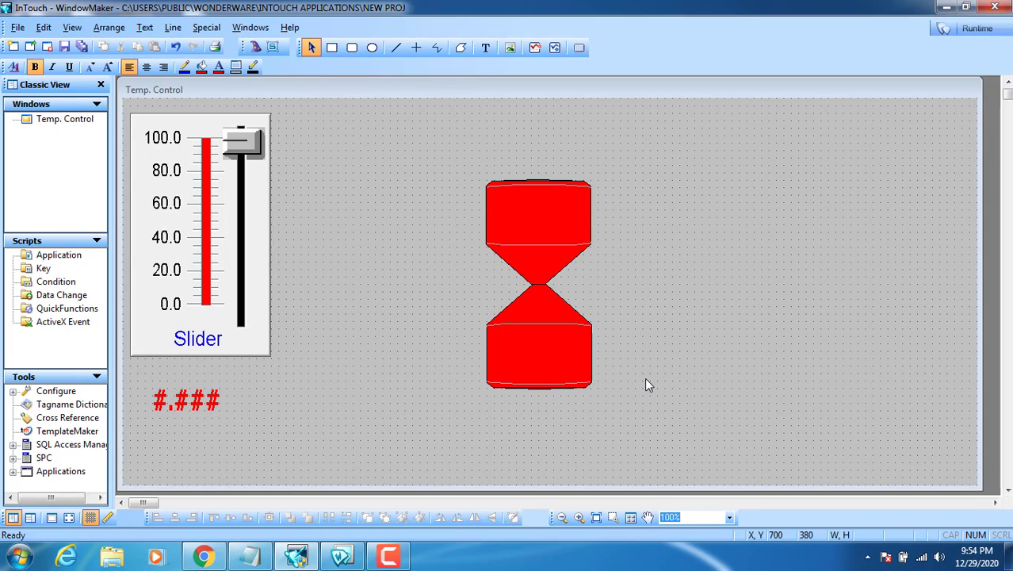
# Step: Set the lower tank's vertical percent fill to a value of 100 at maximum fill and 0 at minimum fill
pyautogui.click(544, 362)
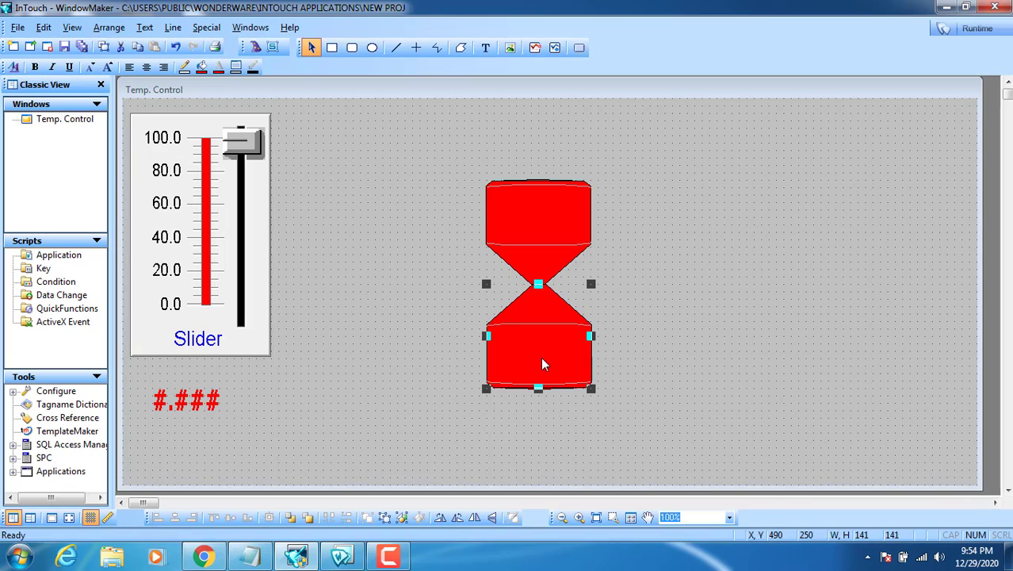
pyautogui.doubleClick(510, 351)
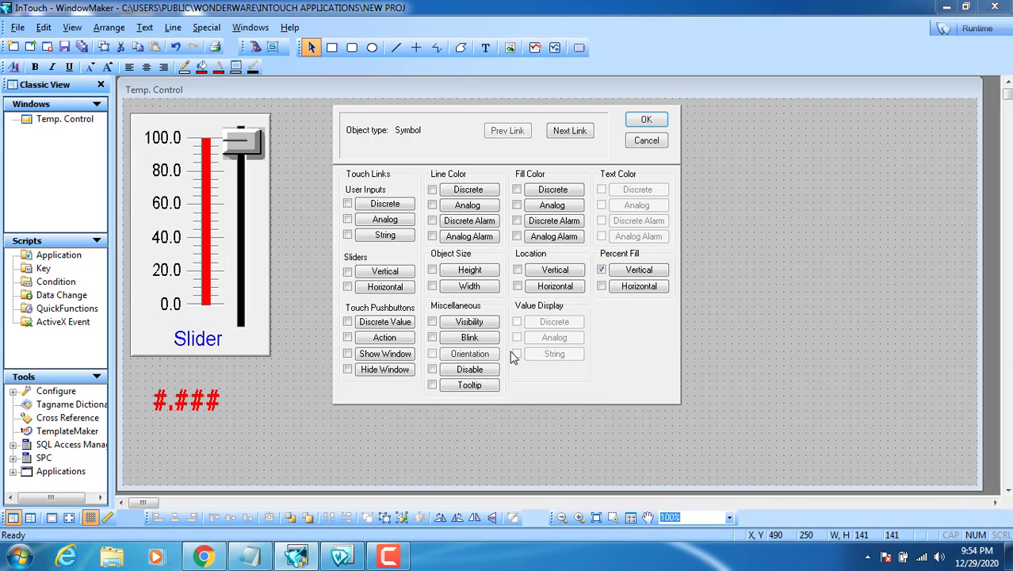
pyautogui.click(634, 271)
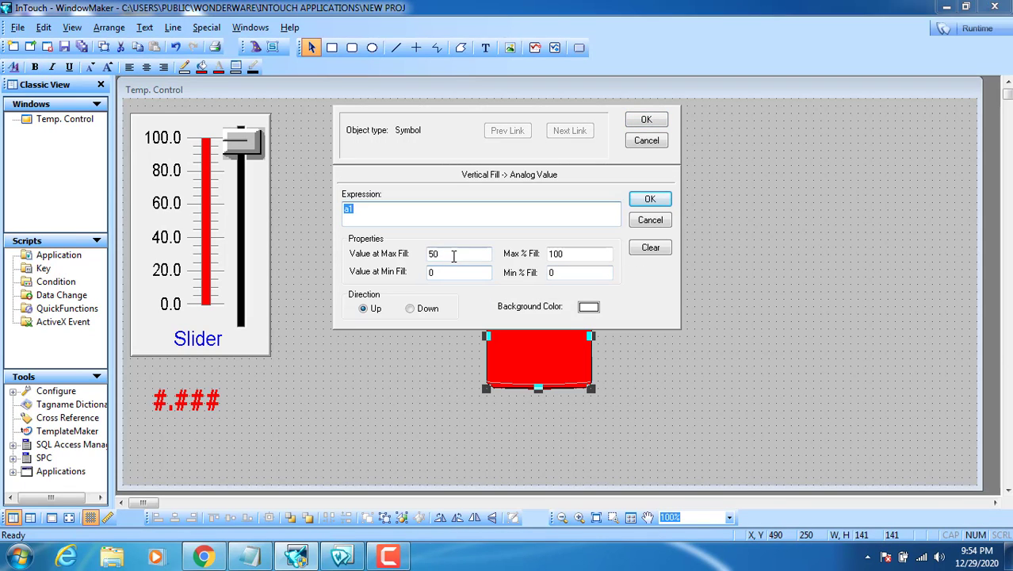
pyautogui.moveTo(453, 254); pyautogui.dragTo(416, 254)
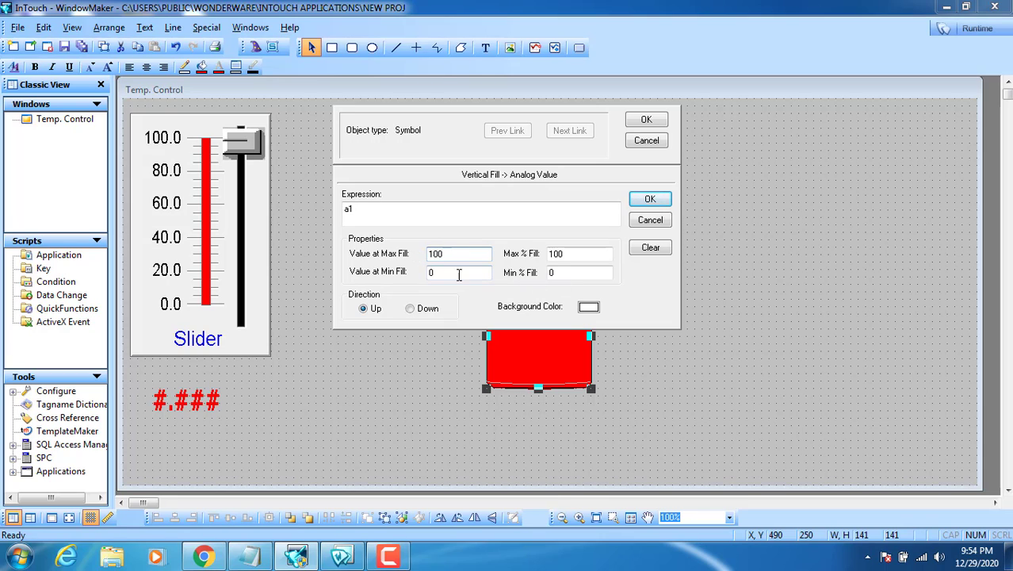
pyautogui.moveTo(444, 272); pyautogui.dragTo(378, 271)
pyautogui.moveTo(566, 272); pyautogui.dragTo(525, 273)
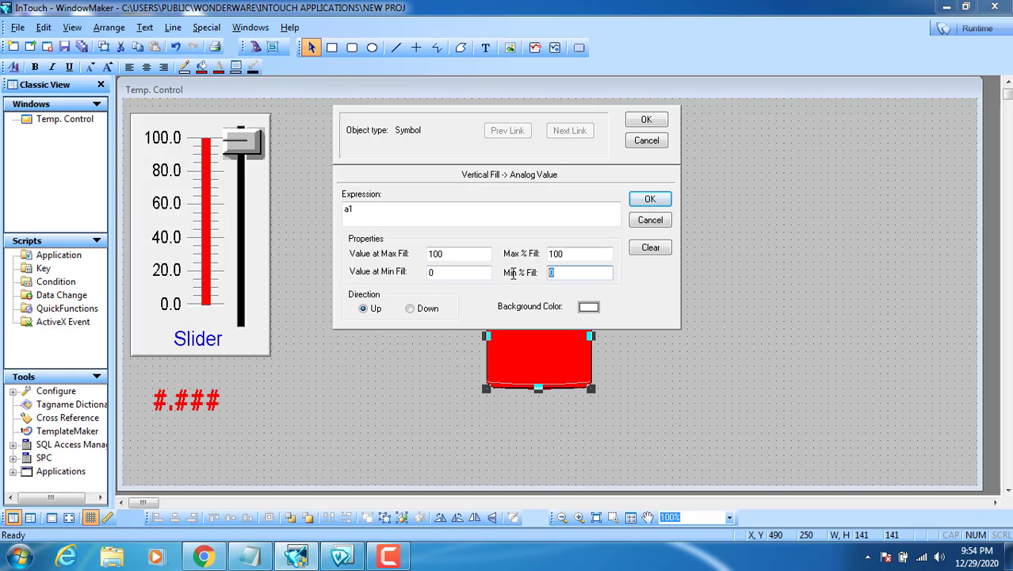
pyautogui.moveTo(453, 254); pyautogui.dragTo(424, 253)
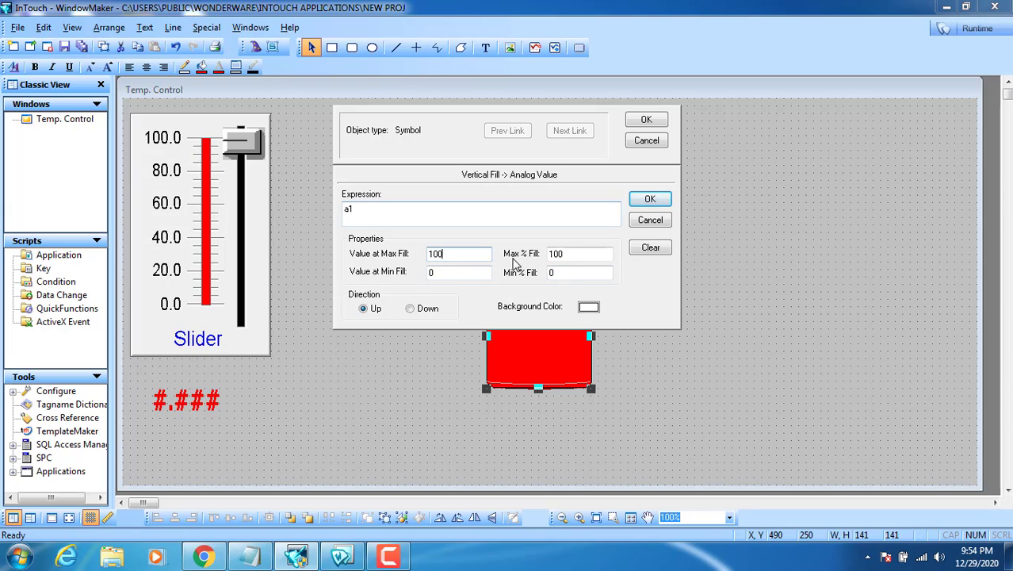
pyautogui.click(570, 253)
pyautogui.moveTo(570, 258); pyautogui.dragTo(521, 253)
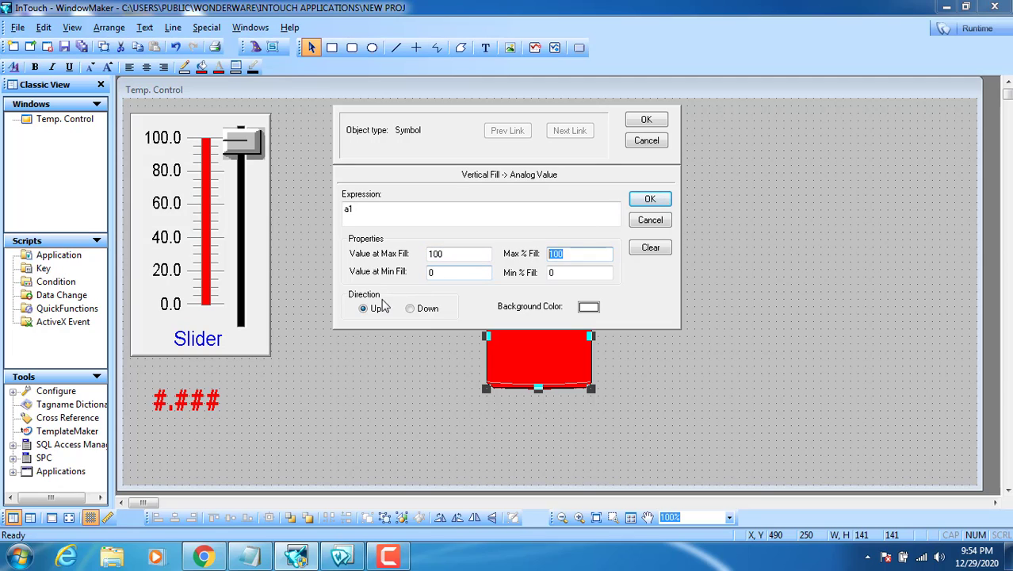
pyautogui.click(647, 120)
# Step: Test both tank fills in runtime by lowering the slider to 0, and return to development mode
pyautogui.click(962, 28)
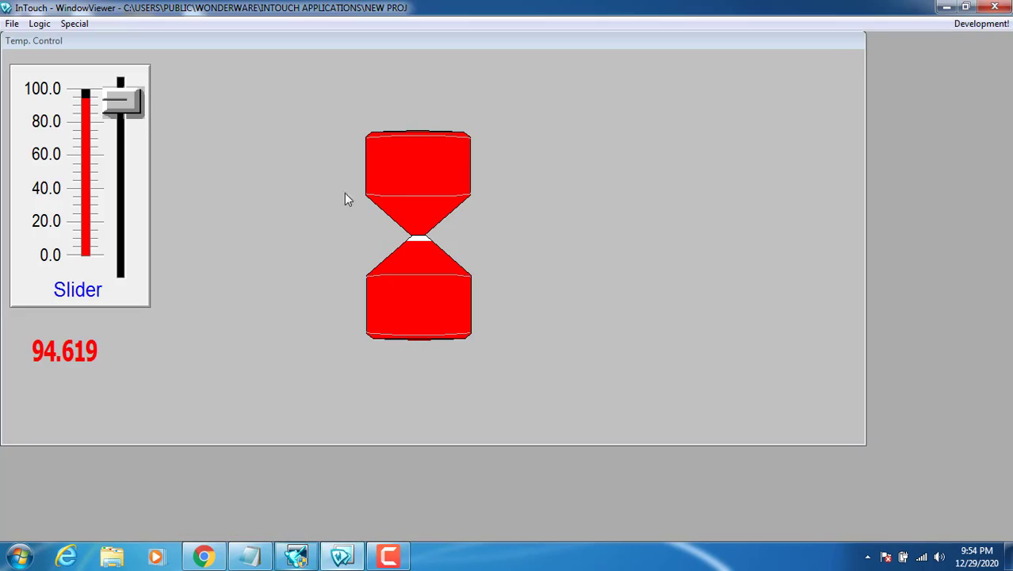
pyautogui.moveTo(142, 111); pyautogui.dragTo(121, 274)
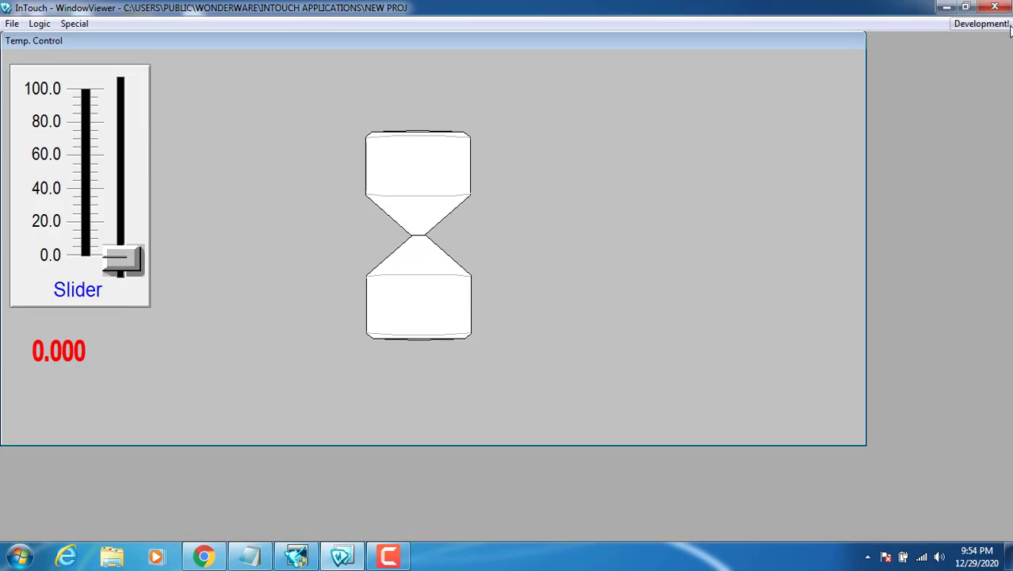
pyautogui.click(981, 23)
# Step: Disable the vertical percent fill link on the upper tank
pyautogui.doubleClick(555, 207)
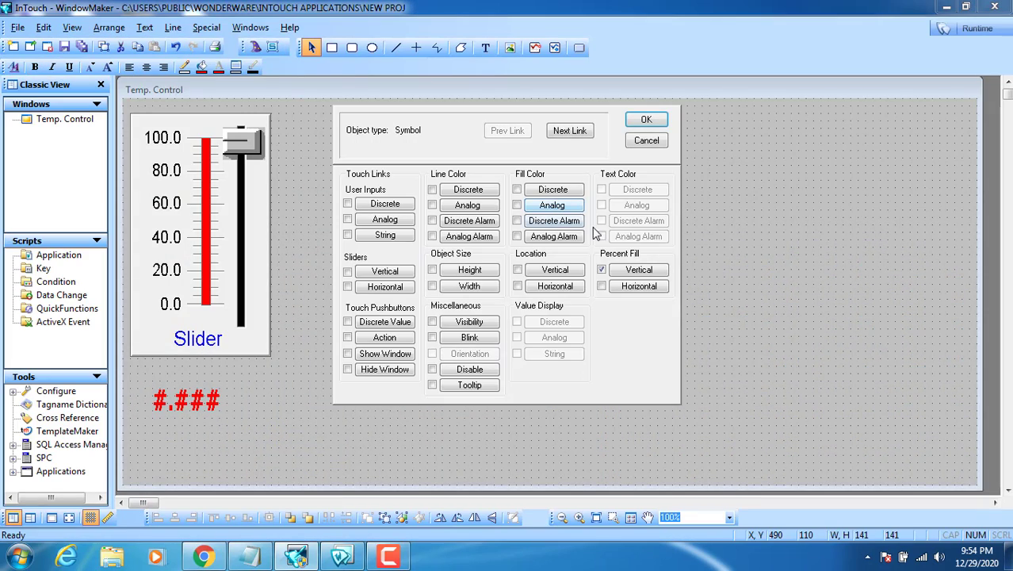
pyautogui.click(603, 271)
pyautogui.click(646, 119)
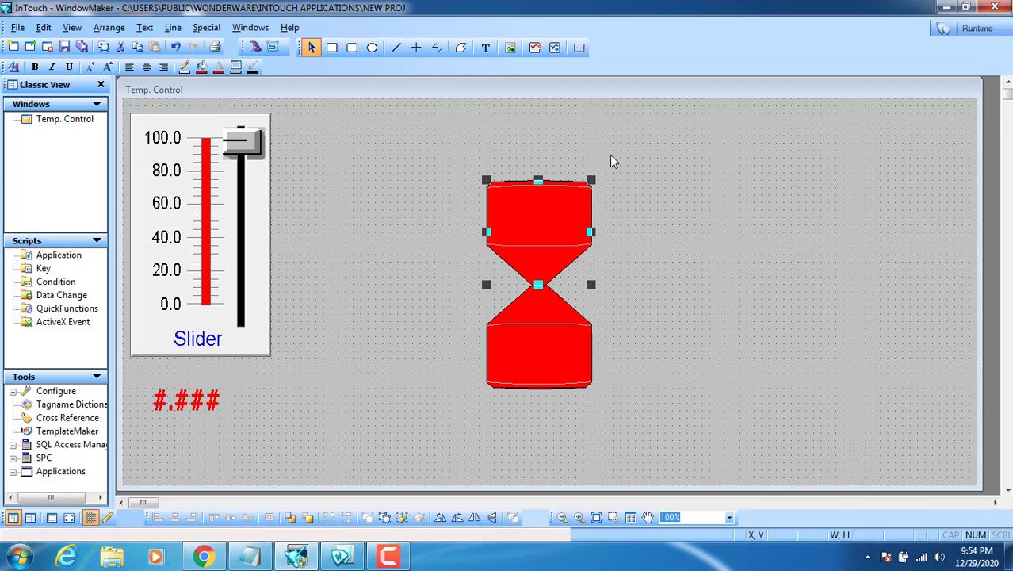
pyautogui.press('Down')
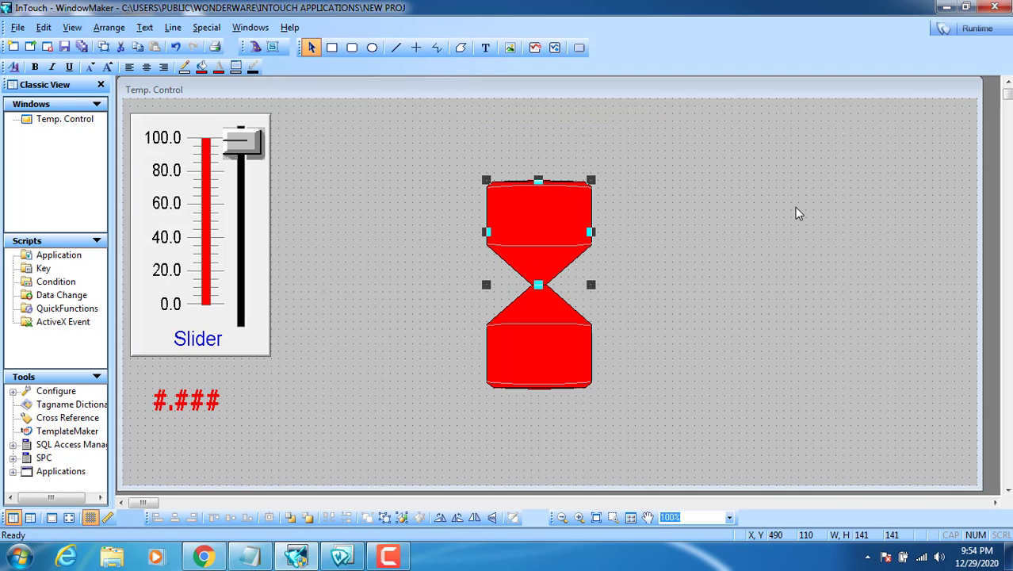
pyautogui.click(901, 113)
# Step: Test the lower tank's fill in runtime by raising the slider to about 69, and return to development mode
pyautogui.click(993, 32)
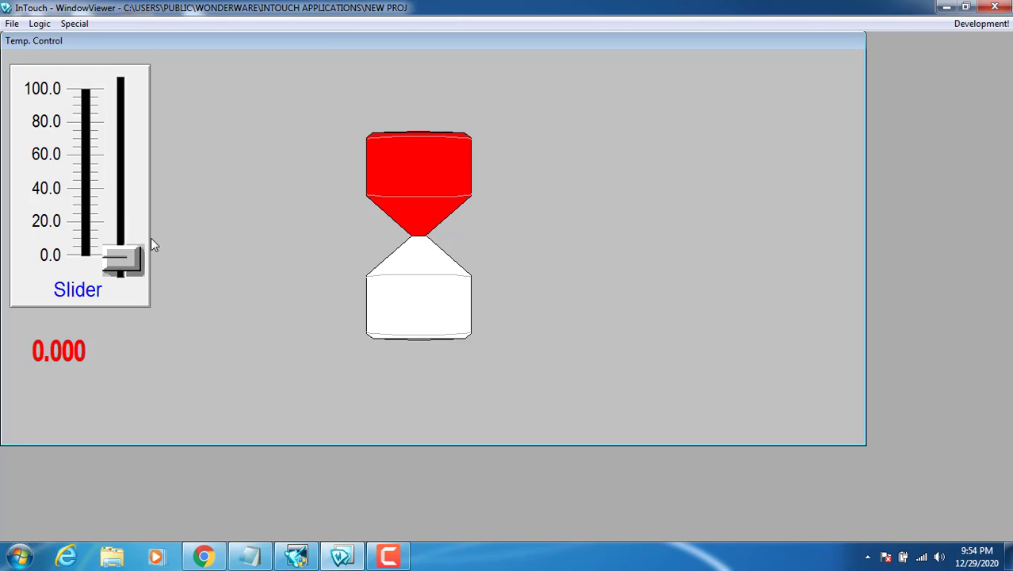
pyautogui.moveTo(125, 265); pyautogui.dragTo(49, 133)
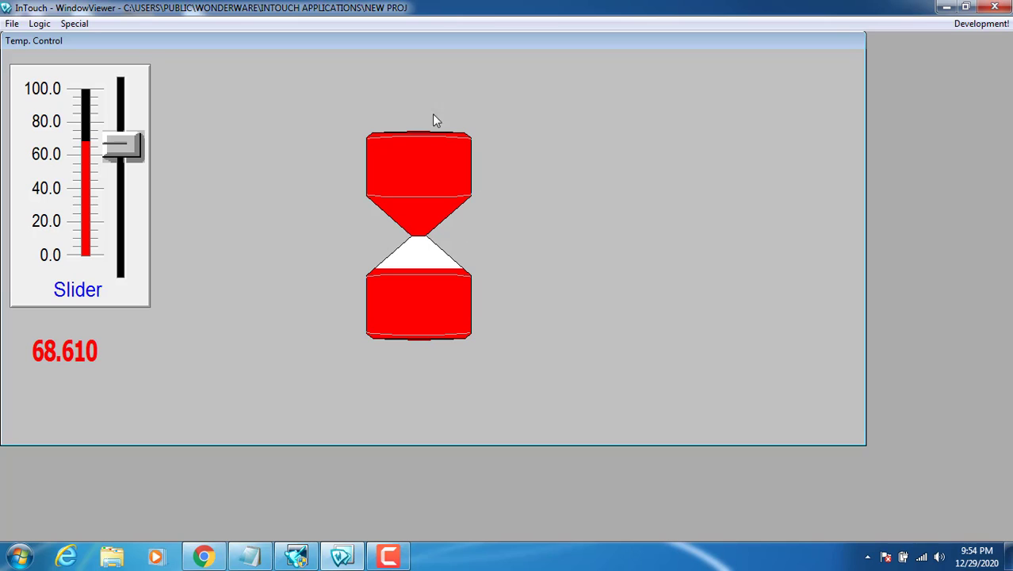
pyautogui.click(971, 30)
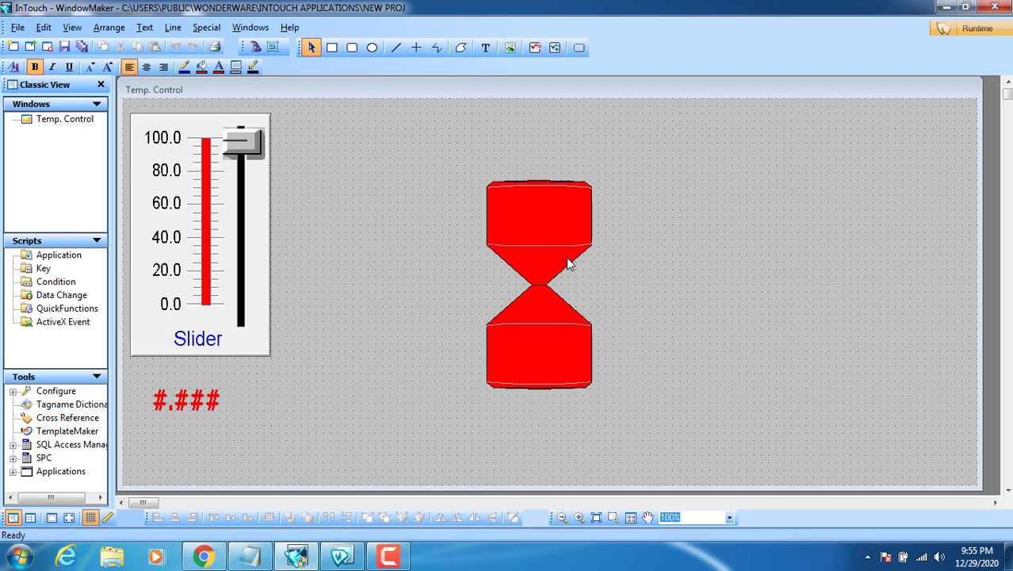
# Step: Give the upper tank a reversed vertical percent fill on a1, with value 0 at maximum fill and 100 at minimum fill
pyautogui.doubleClick(561, 258)
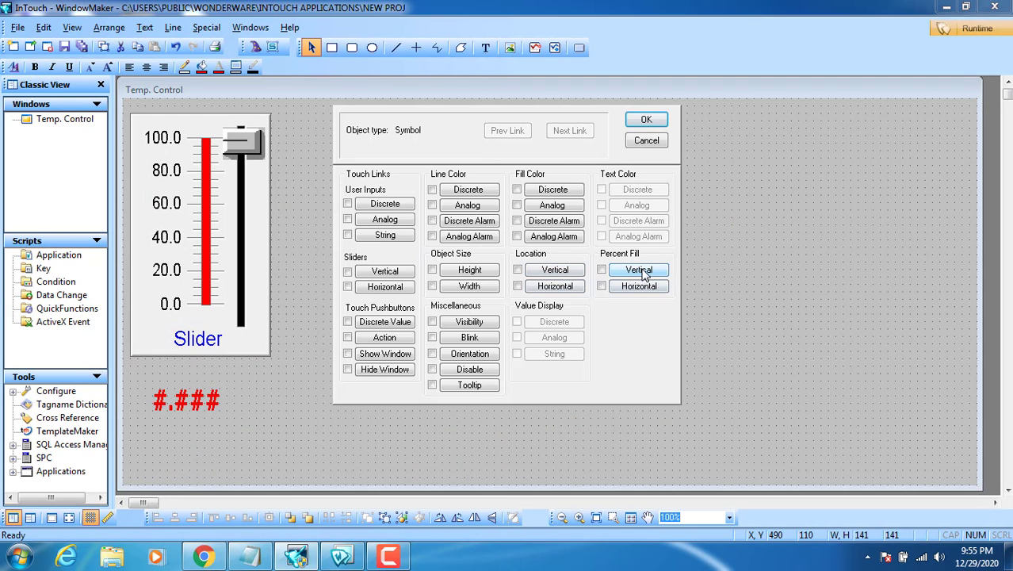
pyautogui.click(639, 270)
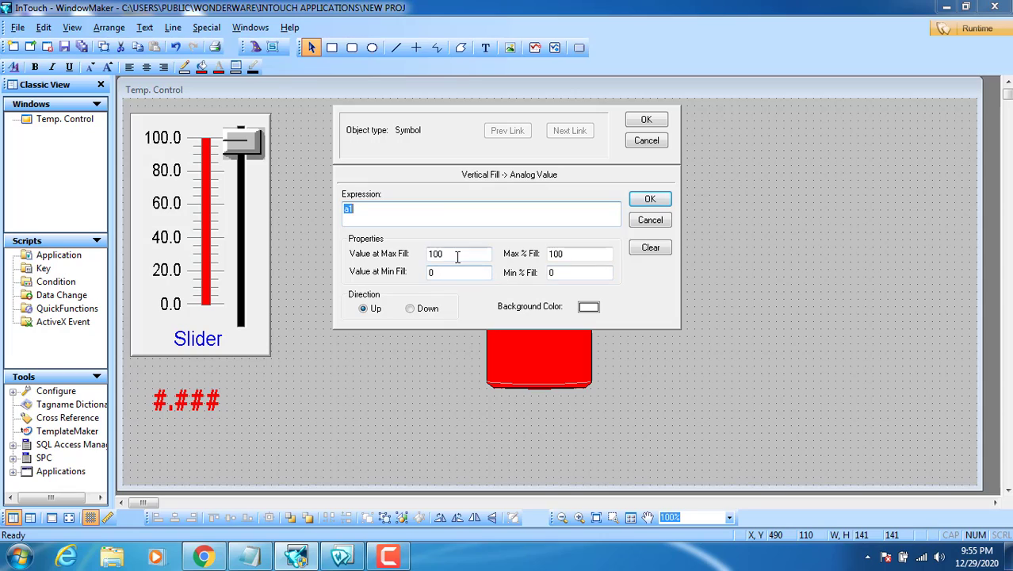
pyautogui.moveTo(453, 256); pyautogui.dragTo(410, 256)
pyautogui.write('0')
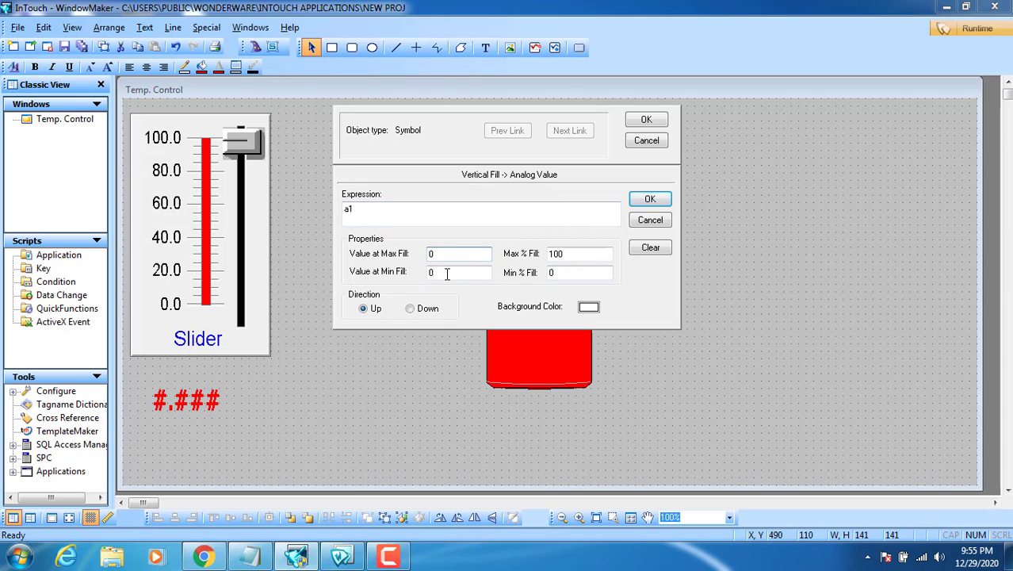
pyautogui.press('Tab')
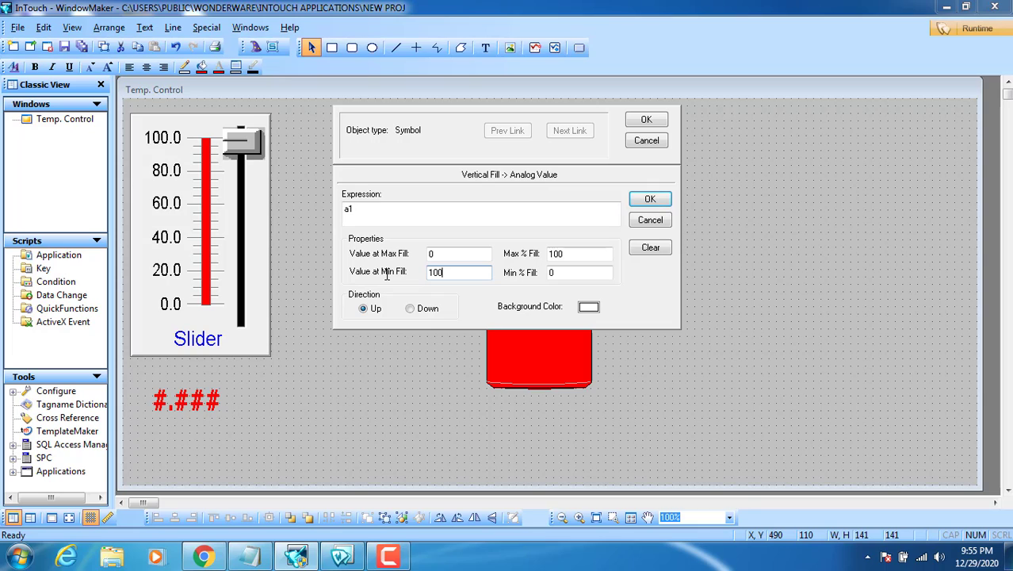
pyautogui.click(646, 121)
pyautogui.click(697, 199)
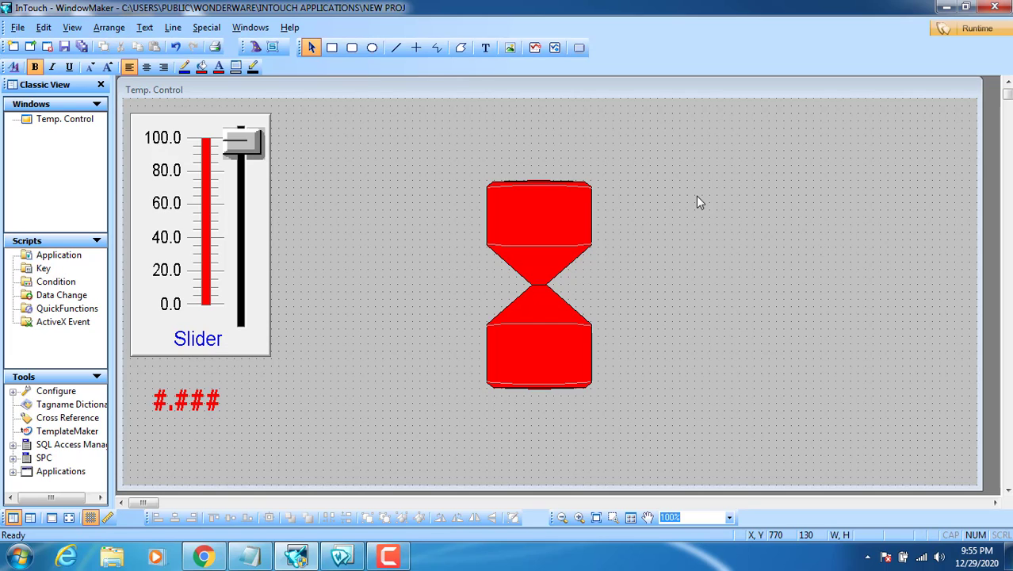
# Step: Test the opposing tank fills in runtime by lowering the slider to 0 and raising it to about 98, then return to development mode
pyautogui.click(964, 29)
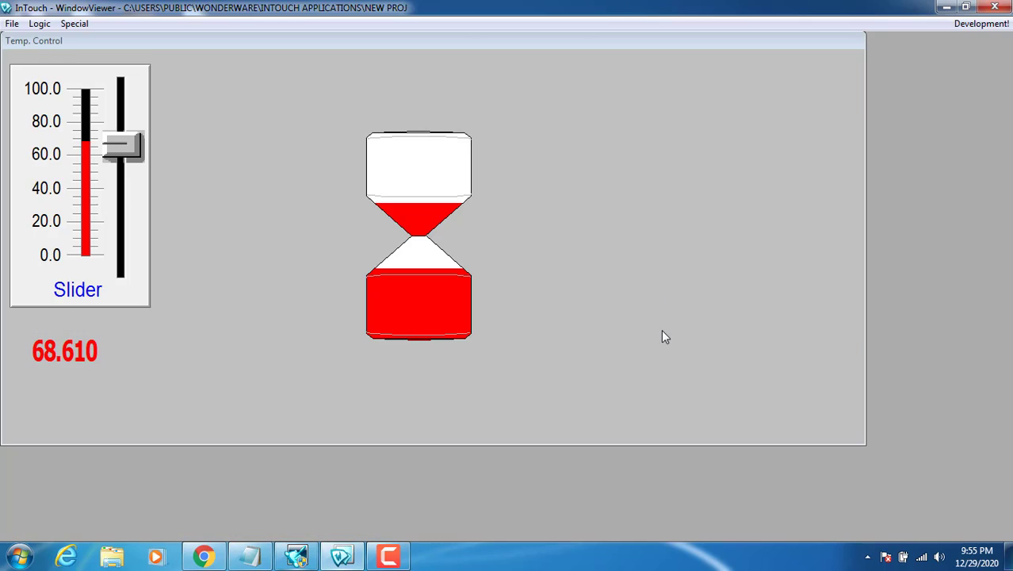
pyautogui.moveTo(132, 175); pyautogui.dragTo(111, 270)
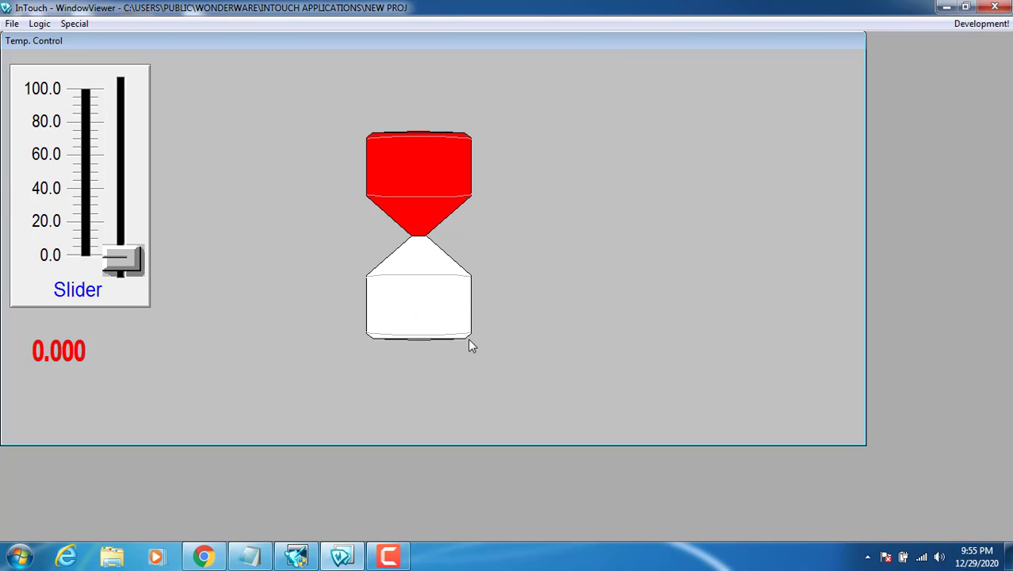
pyautogui.moveTo(136, 278); pyautogui.dragTo(108, 83)
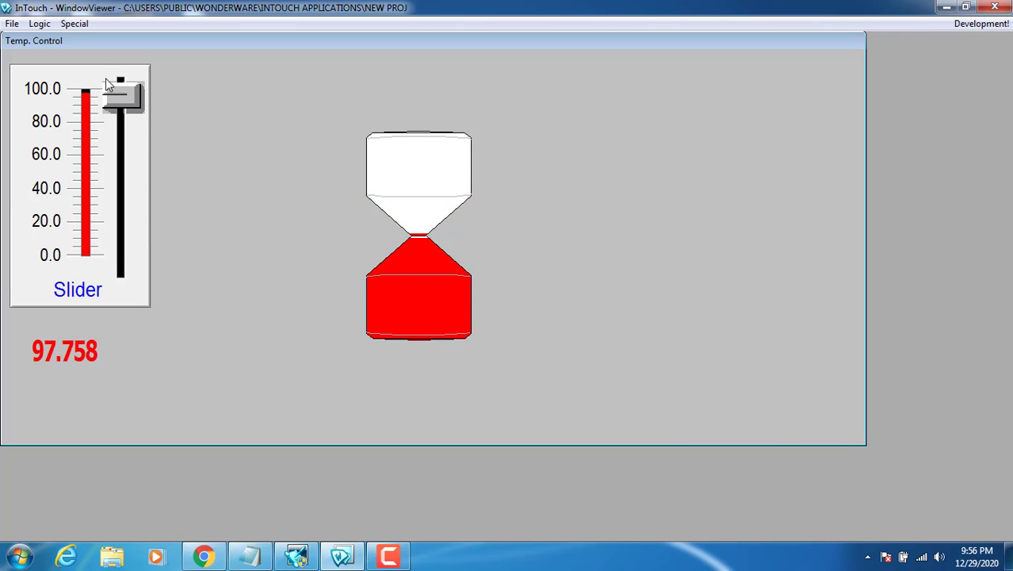
pyautogui.click(981, 23)
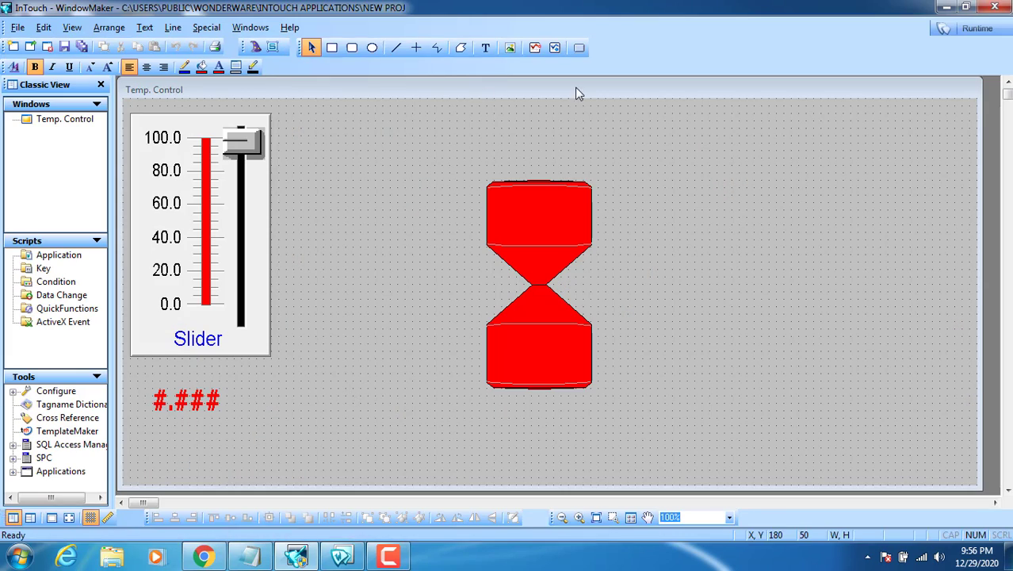